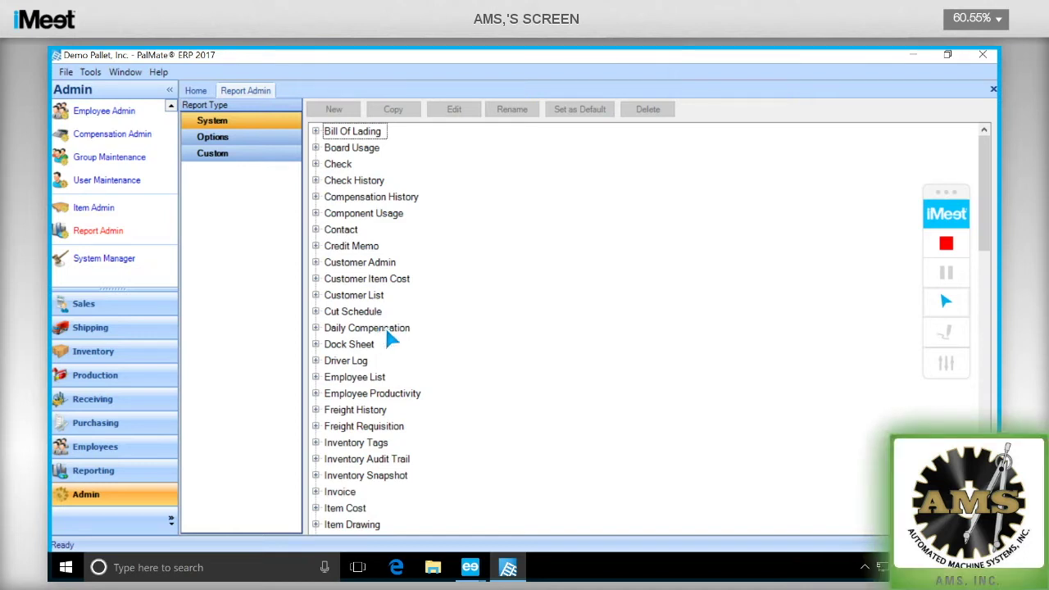
- Look through the system report types and expand Bill Of Lading to select its System report
{"action": "scroll", "coordinate": [391, 337], "scroll_direction": "down", "scroll_amount": 2}
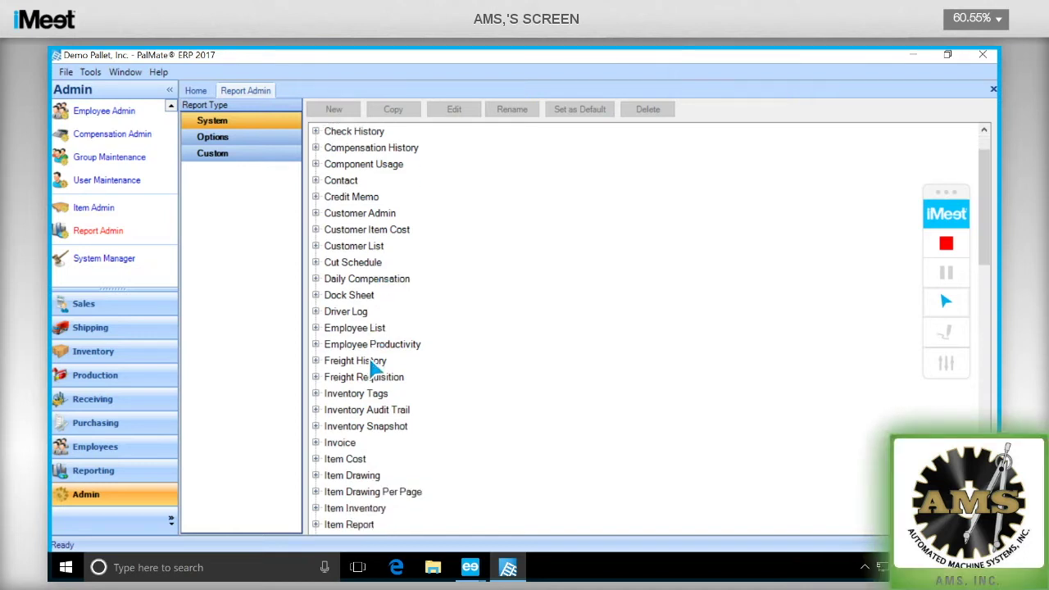
{"action": "left_click", "coordinate": [370, 373]}
{"action": "scroll", "coordinate": [370, 365], "scroll_direction": "down", "scroll_amount": 2}
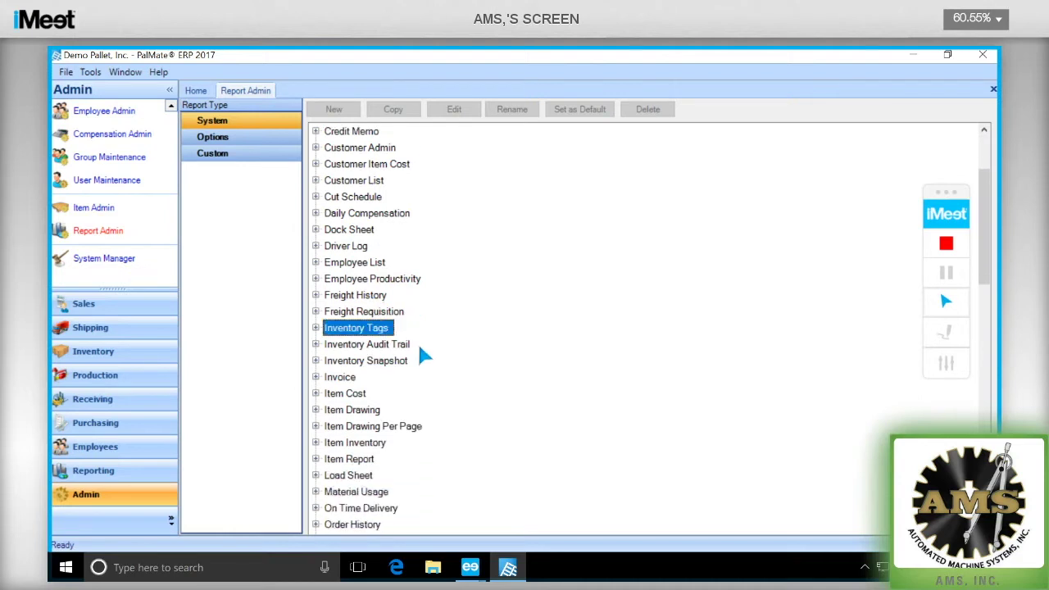
{"action": "left_click", "coordinate": [365, 479]}
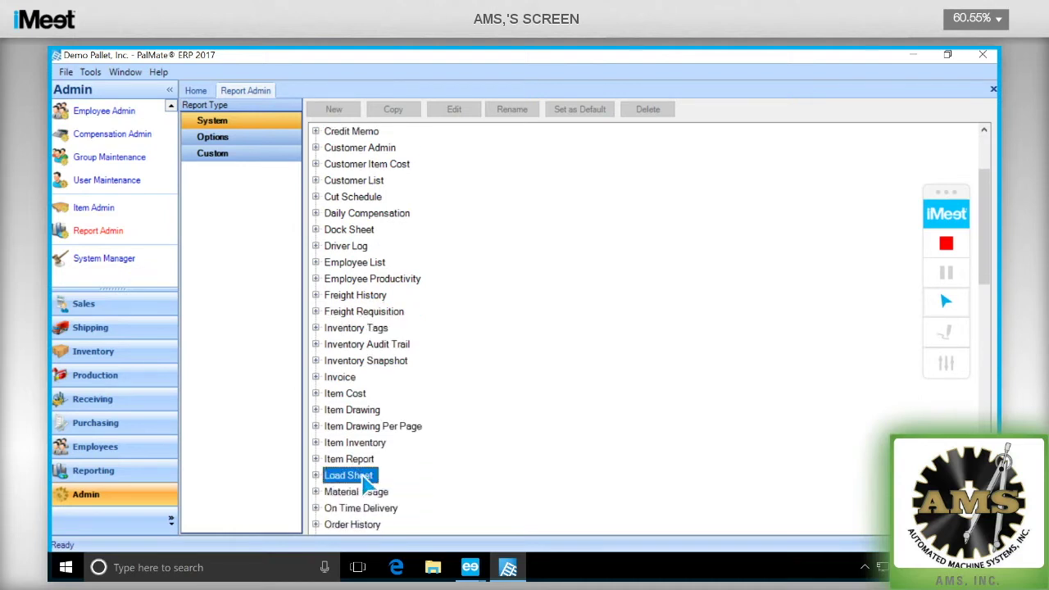
{"action": "scroll", "coordinate": [401, 246], "scroll_direction": "up", "scroll_amount": 4}
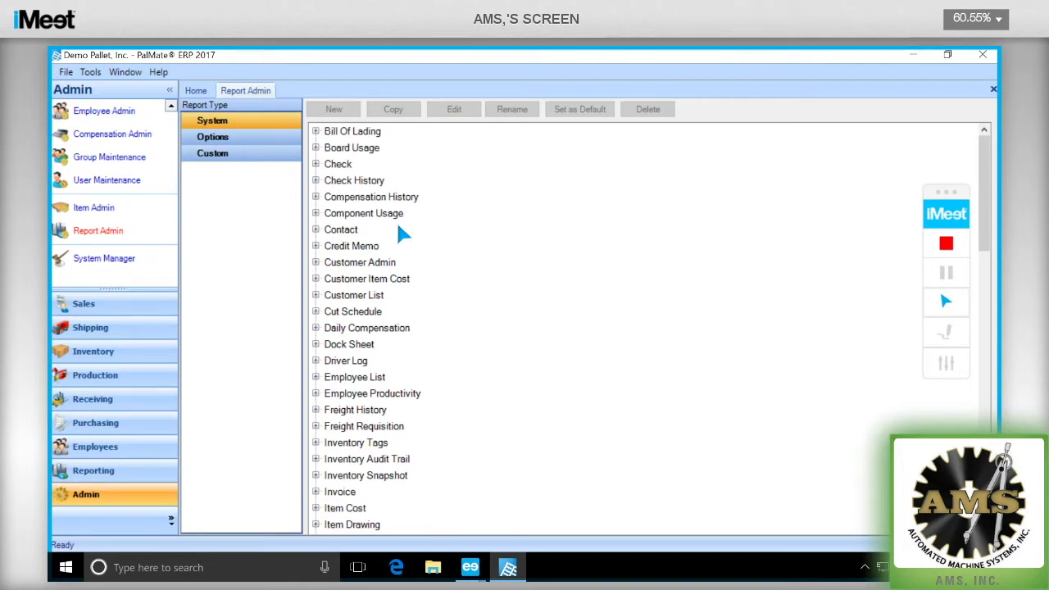
{"action": "left_click", "coordinate": [316, 131]}
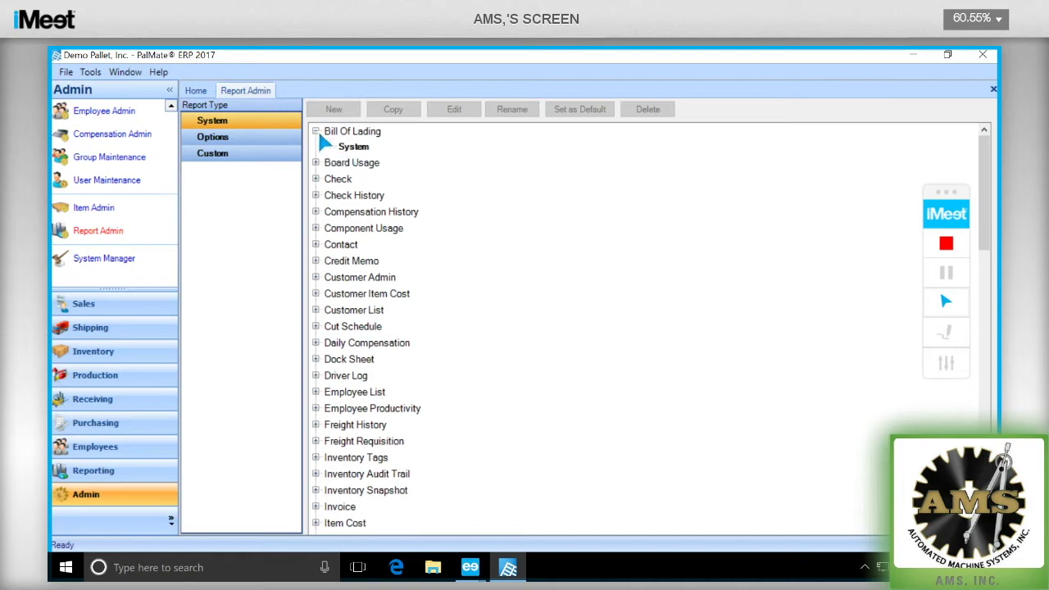
{"action": "left_click", "coordinate": [359, 148]}
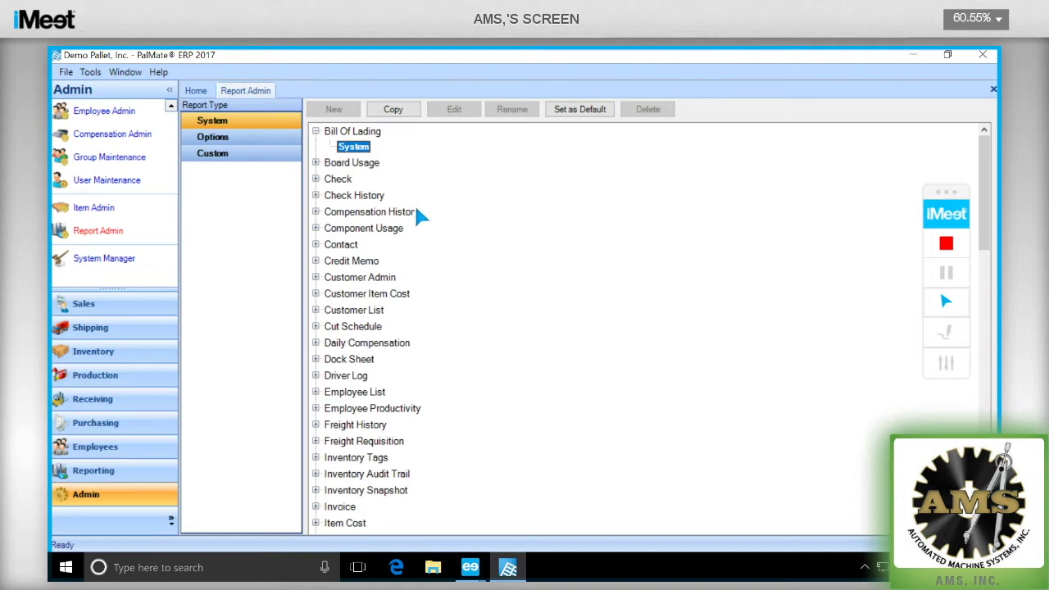
- Compare the Options, System and Custom report types, expanding Sales History under Options and ending on the Custom reports
{"action": "left_click", "coordinate": [249, 141]}
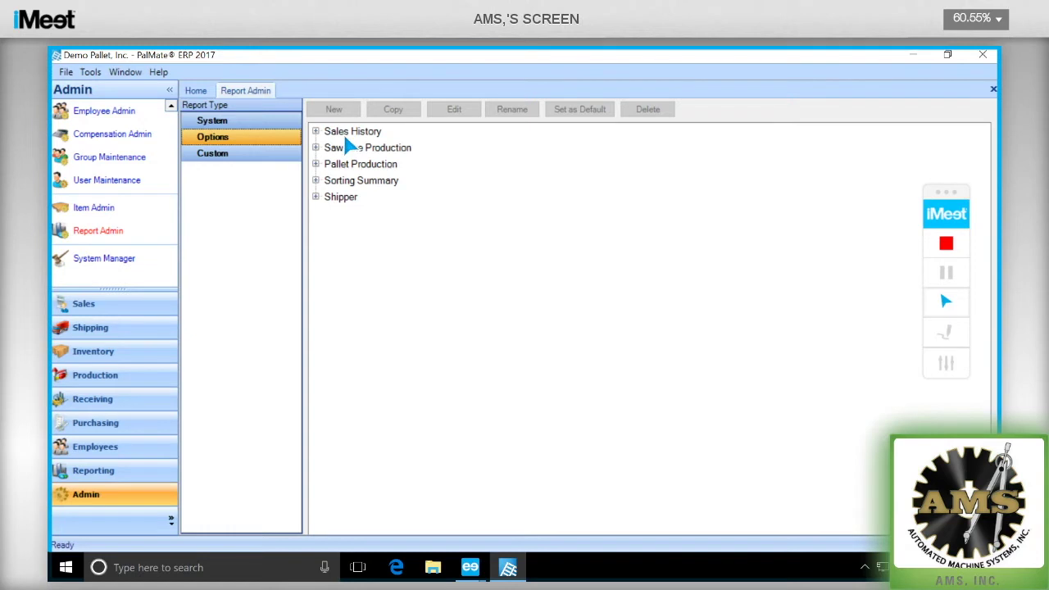
{"action": "left_click", "coordinate": [316, 131]}
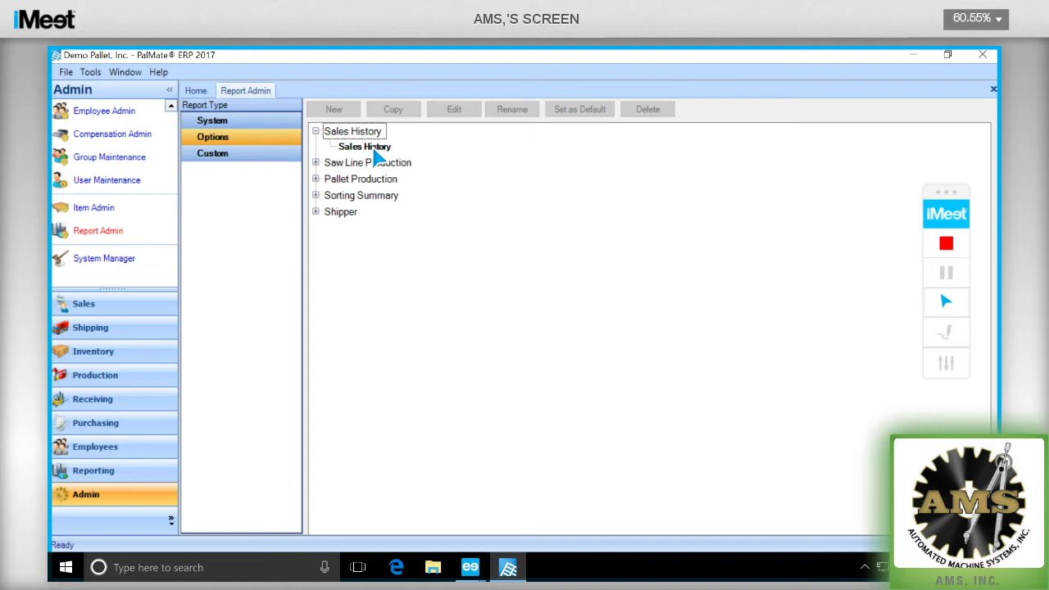
{"action": "left_click", "coordinate": [250, 158]}
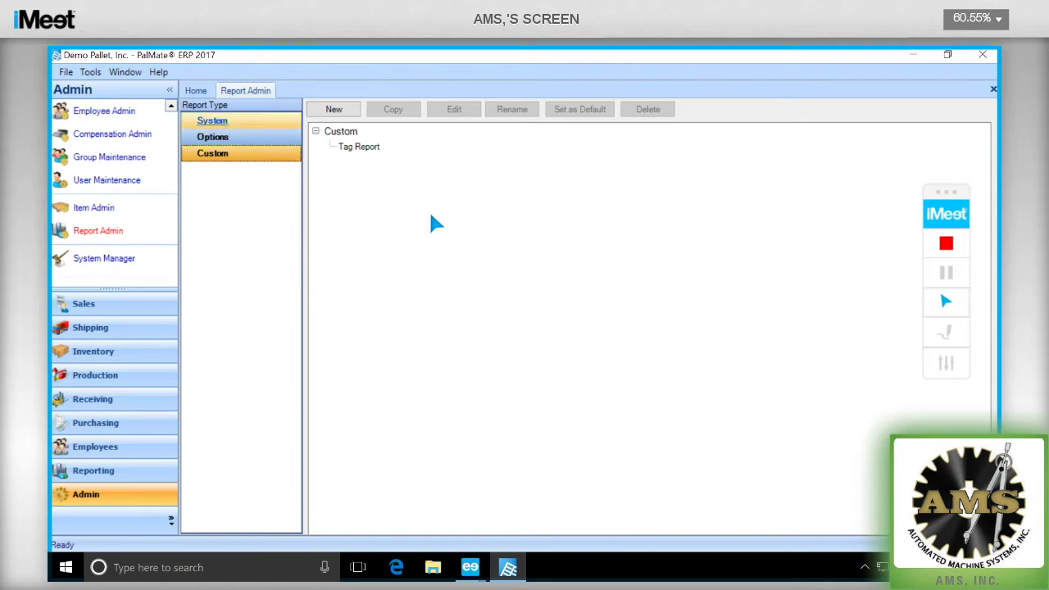
{"action": "left_click", "coordinate": [250, 122]}
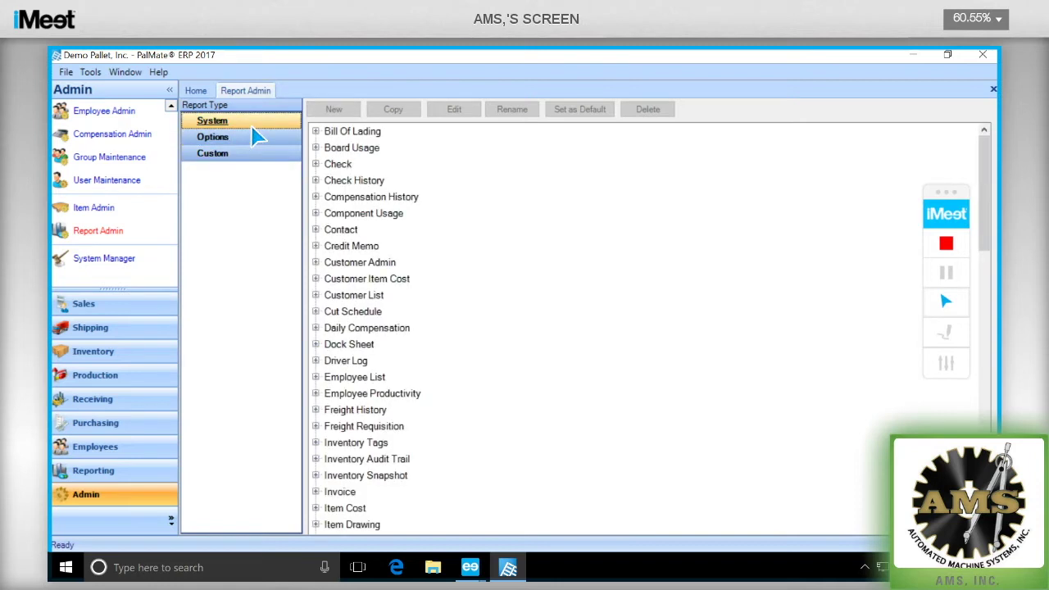
{"action": "left_click", "coordinate": [252, 152]}
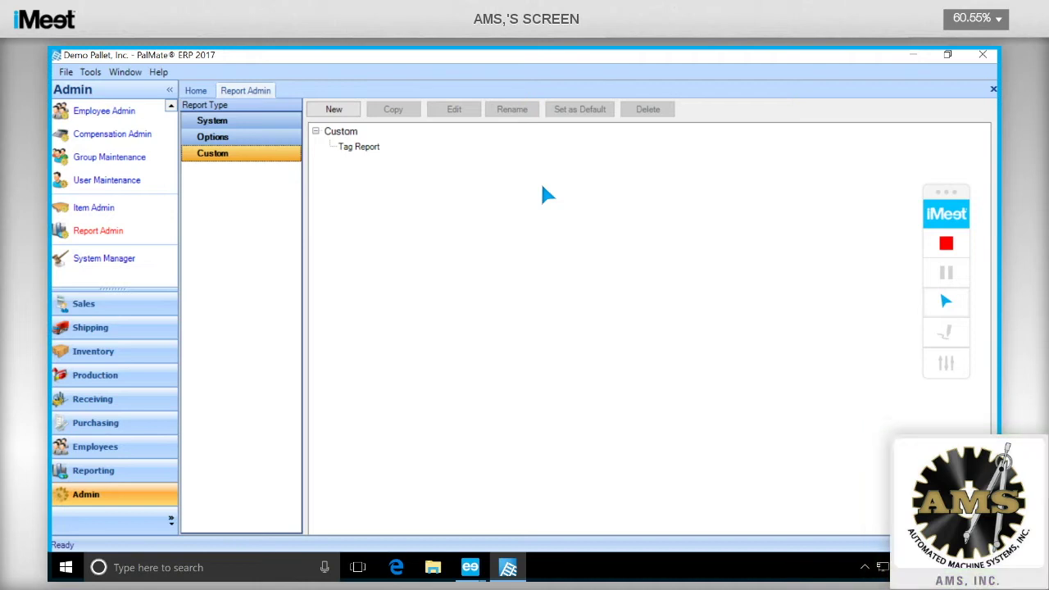
- Try clearing the login ID and password in the report connection string's SQL login, closing it without saving
{"action": "left_click", "coordinate": [91, 75]}
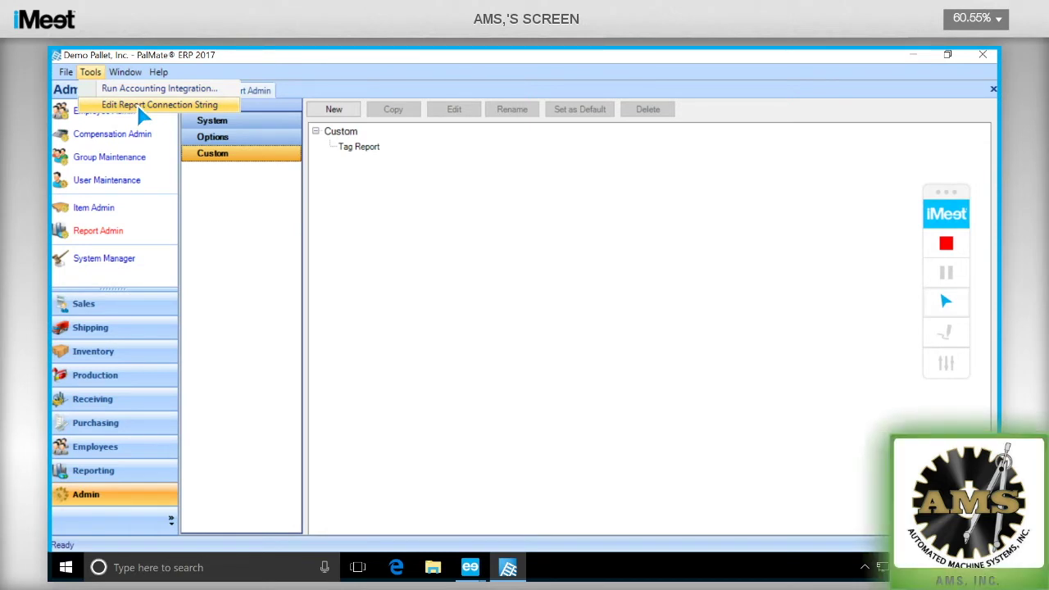
{"action": "left_click", "coordinate": [138, 107]}
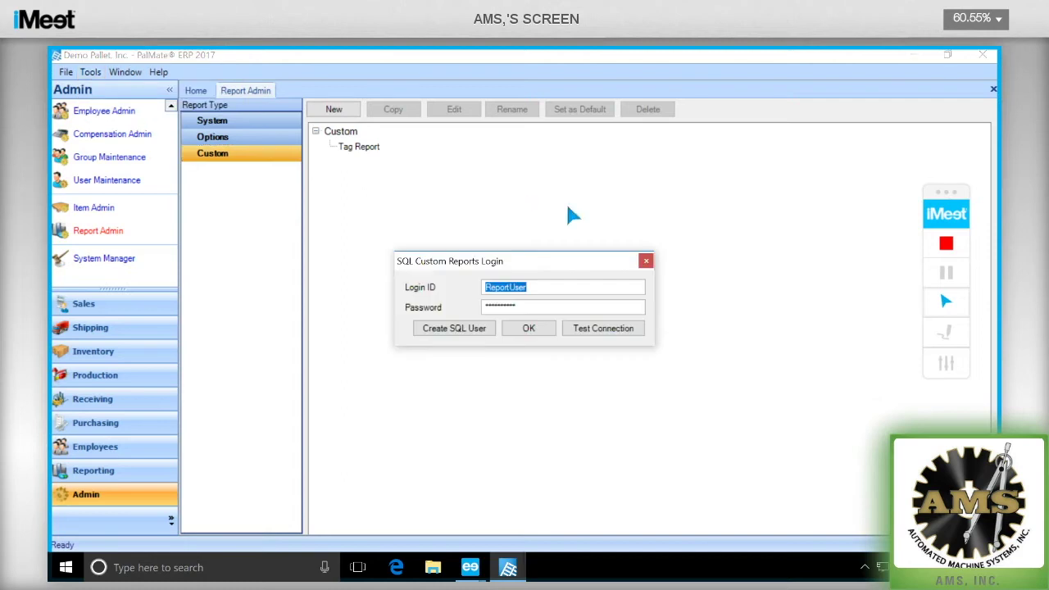
{"action": "left_click", "coordinate": [547, 285]}
{"action": "left_click_drag", "start_coordinate": [547, 285], "coordinate": [476, 287]}
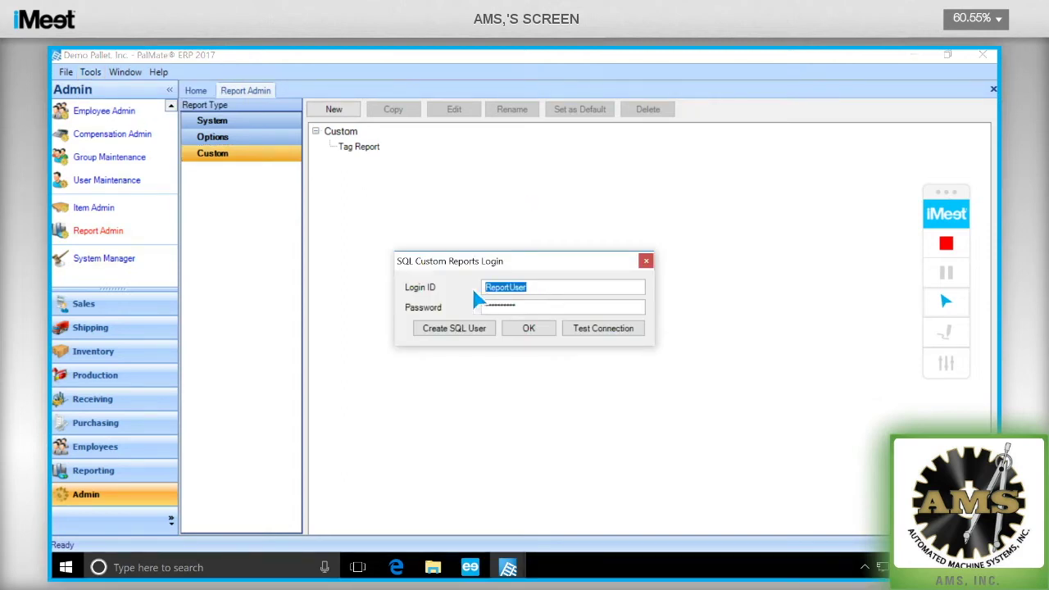
{"action": "key", "text": "BackSpace"}
{"action": "left_click_drag", "start_coordinate": [532, 303], "coordinate": [475, 309]}
{"action": "key", "text": "BackSpace"}
{"action": "left_click", "coordinate": [484, 307]}
{"action": "left_click", "coordinate": [645, 262]}
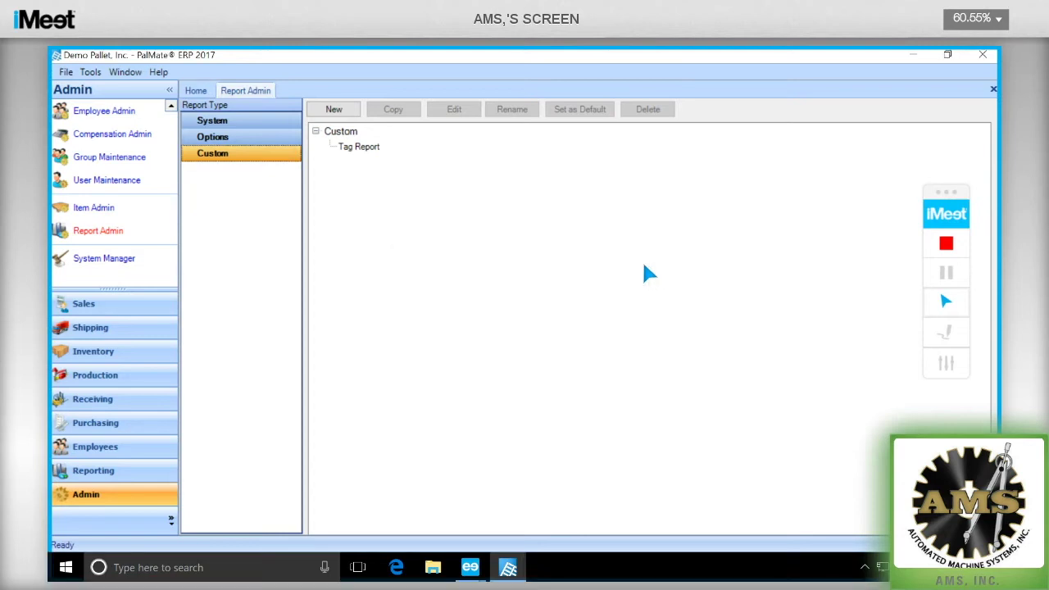
- Review the SQL custom reports login of the report connection string and close it
{"action": "left_click", "coordinate": [90, 72]}
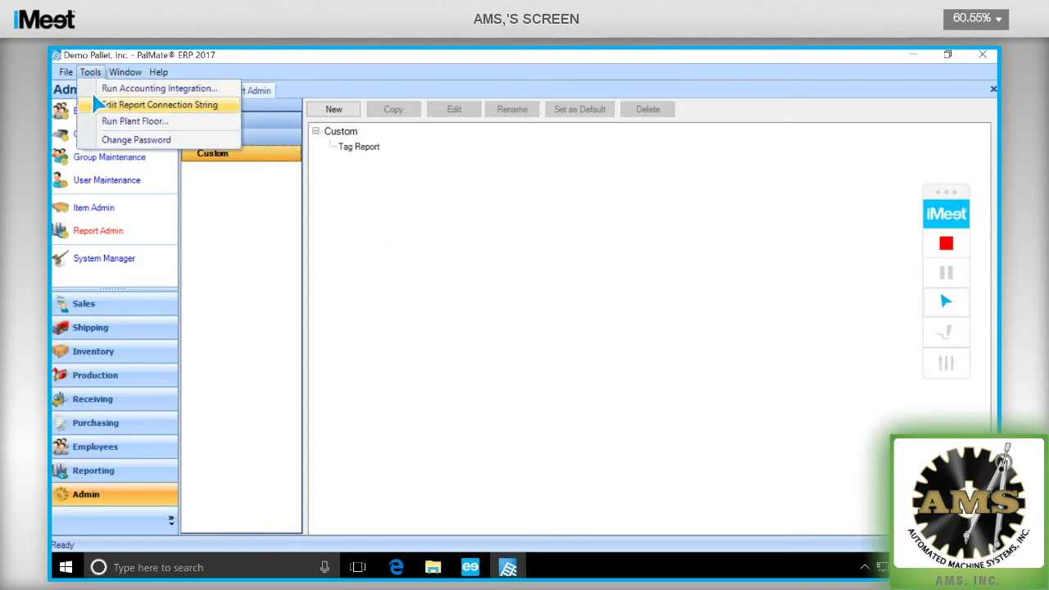
{"action": "left_click", "coordinate": [97, 105]}
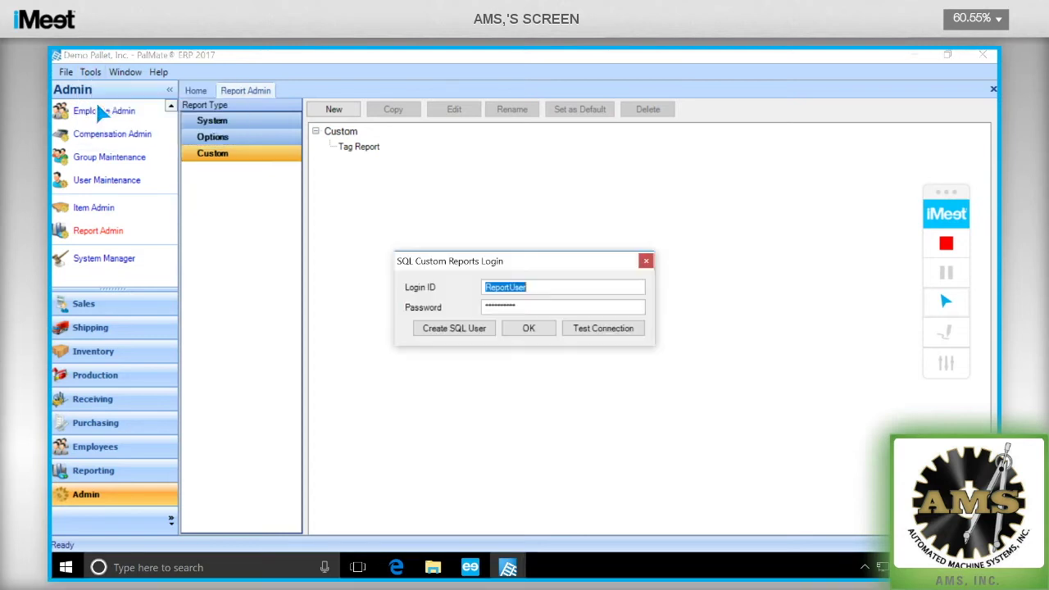
{"action": "left_click", "coordinate": [646, 263]}
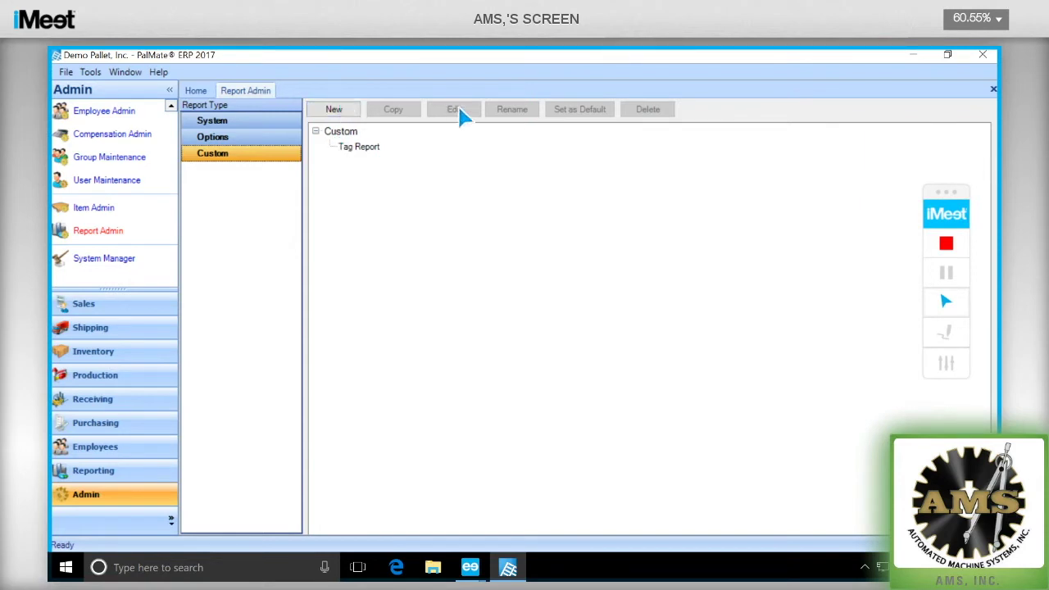
- Create a new custom report named "Tag Report 2" and open it in the report designer
{"action": "left_click", "coordinate": [354, 148]}
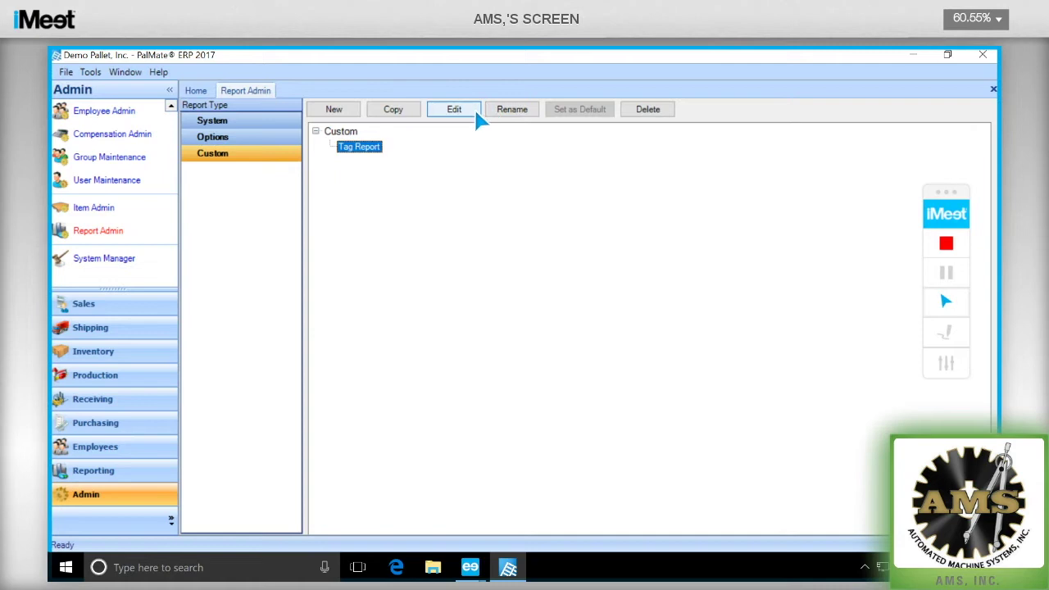
{"action": "left_click", "coordinate": [359, 115]}
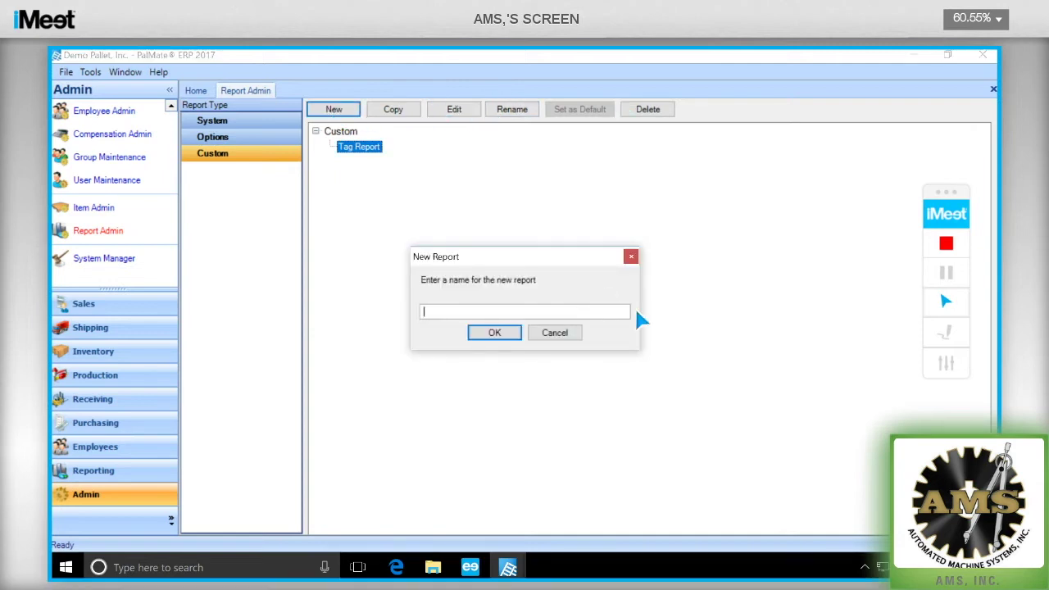
{"action": "type", "text": "Tag"}
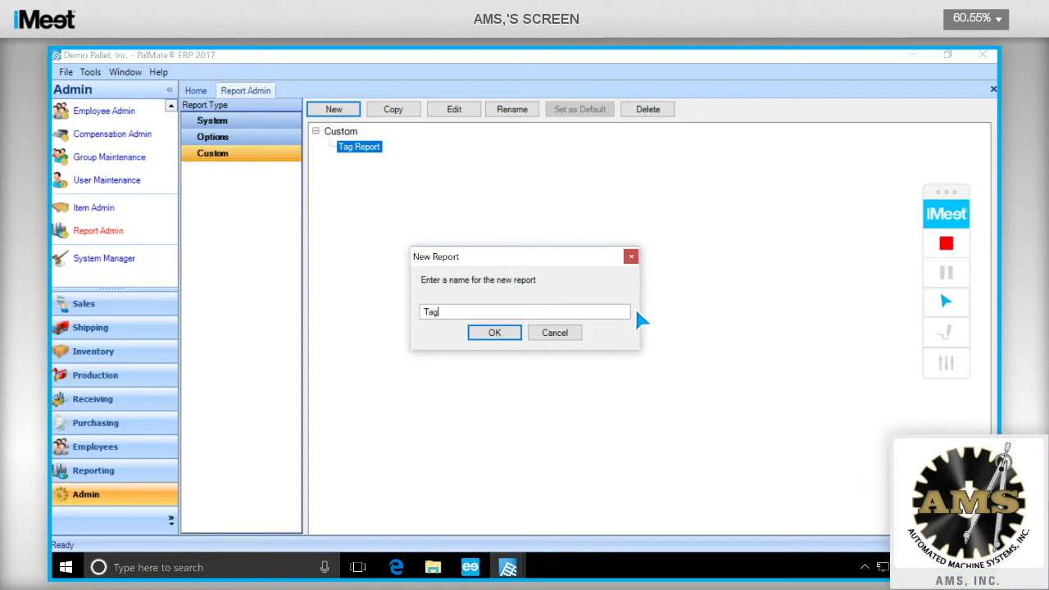
{"action": "type", "text": " Report"}
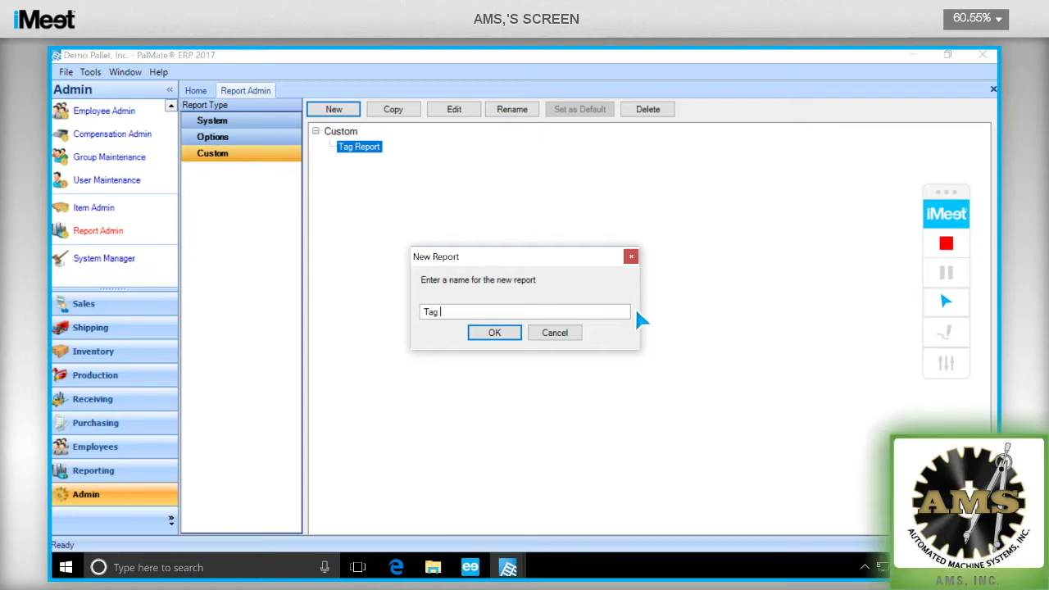
{"action": "type", "text": " 1"}
{"action": "key", "text": "BackSpace"}
{"action": "type", "text": "2"}
{"action": "left_click", "coordinate": [494, 332]}
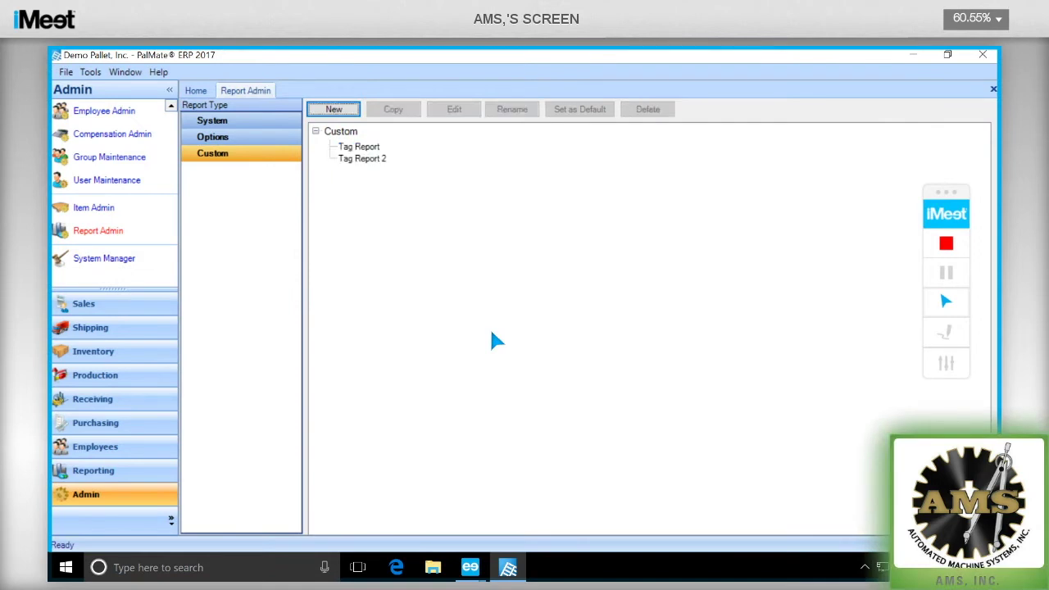
{"action": "left_click", "coordinate": [366, 159]}
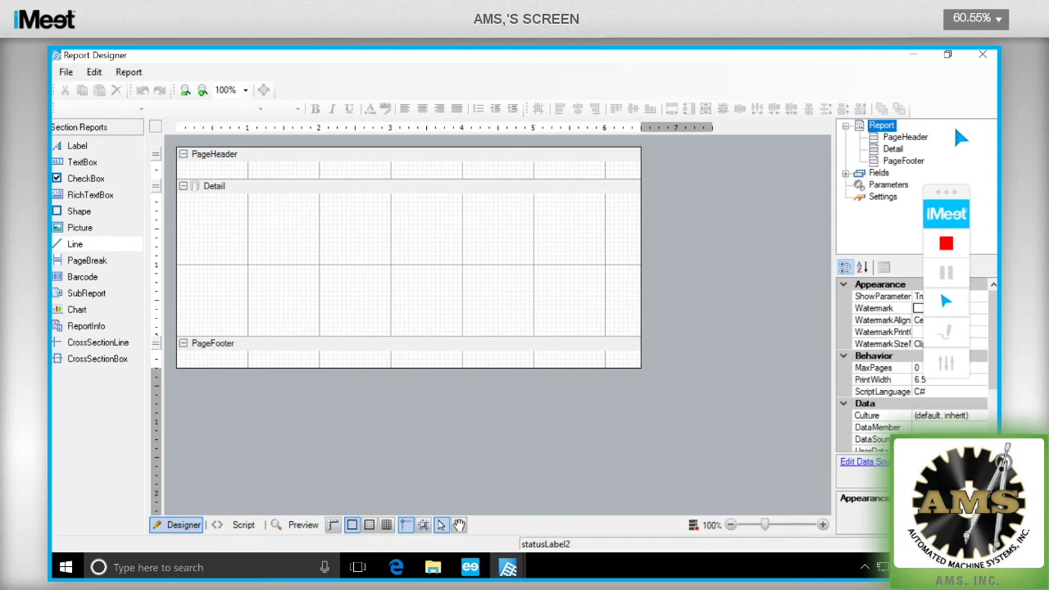
- Add a label reading "Tag Report" near the start of the PageHeader section
{"action": "left_click_drag", "start_coordinate": [950, 196], "coordinate": [940, 79]}
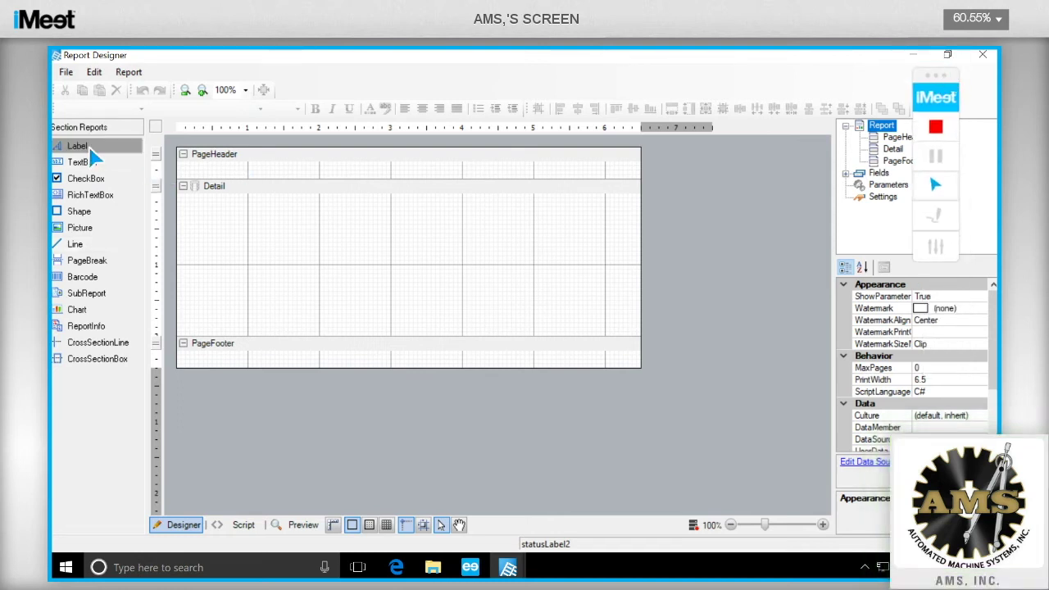
{"action": "left_click_drag", "start_coordinate": [72, 146], "coordinate": [211, 182]}
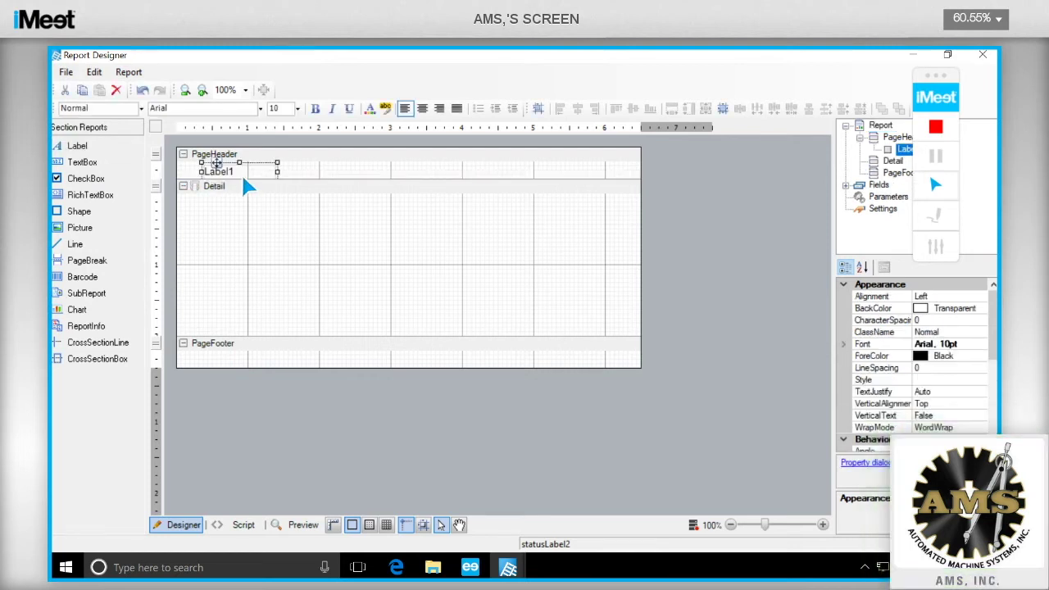
{"action": "key", "text": "BackSpace"}
{"action": "type", "text": "Tag Report"}
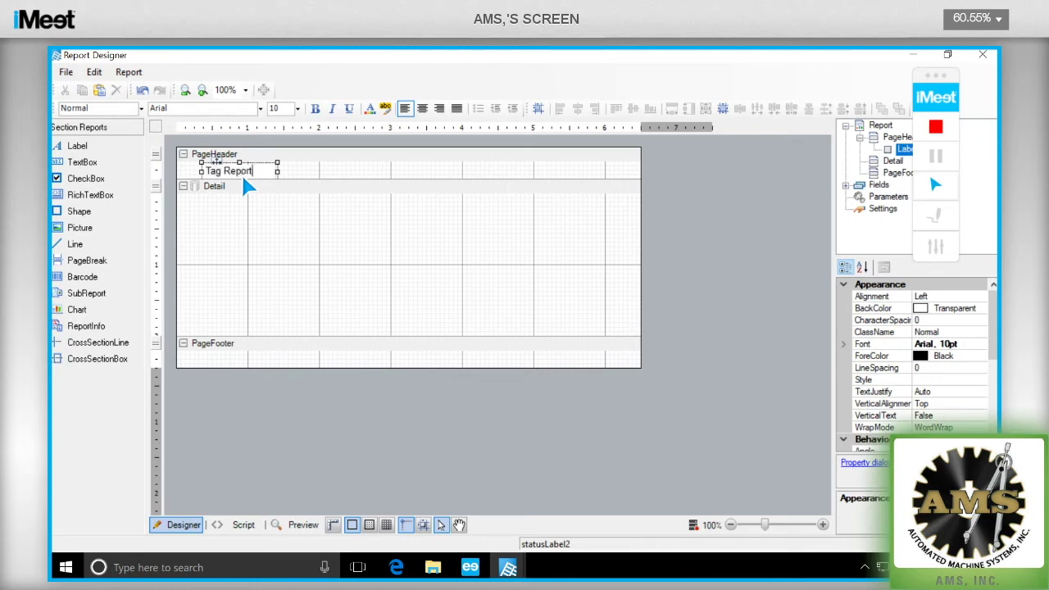
{"action": "left_click", "coordinate": [239, 219]}
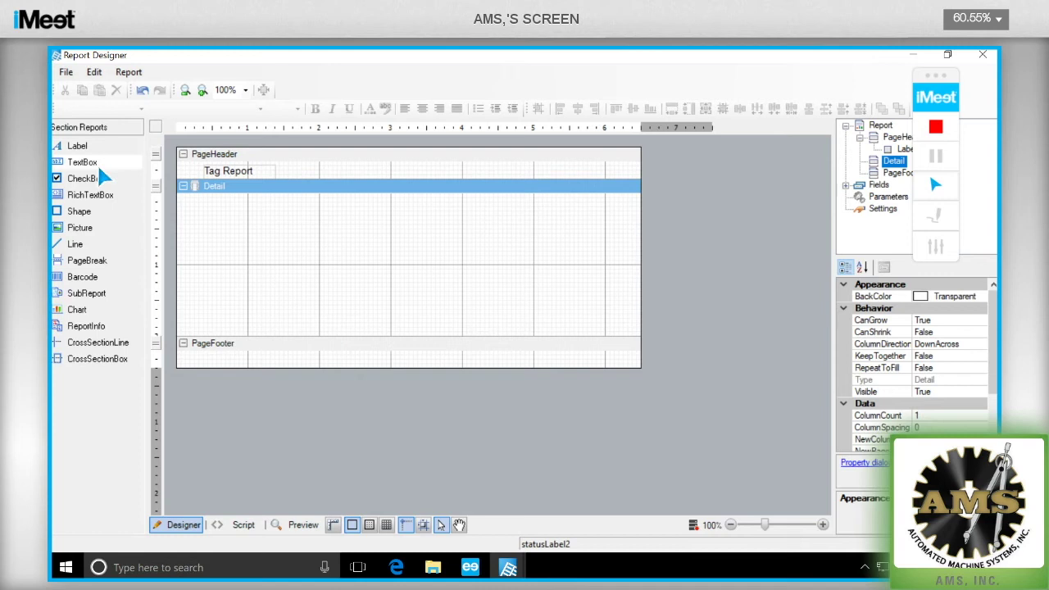
- Place three text boxes side by side in one row along the upper edge of the Detail section
{"action": "left_click_drag", "start_coordinate": [102, 173], "coordinate": [210, 209]}
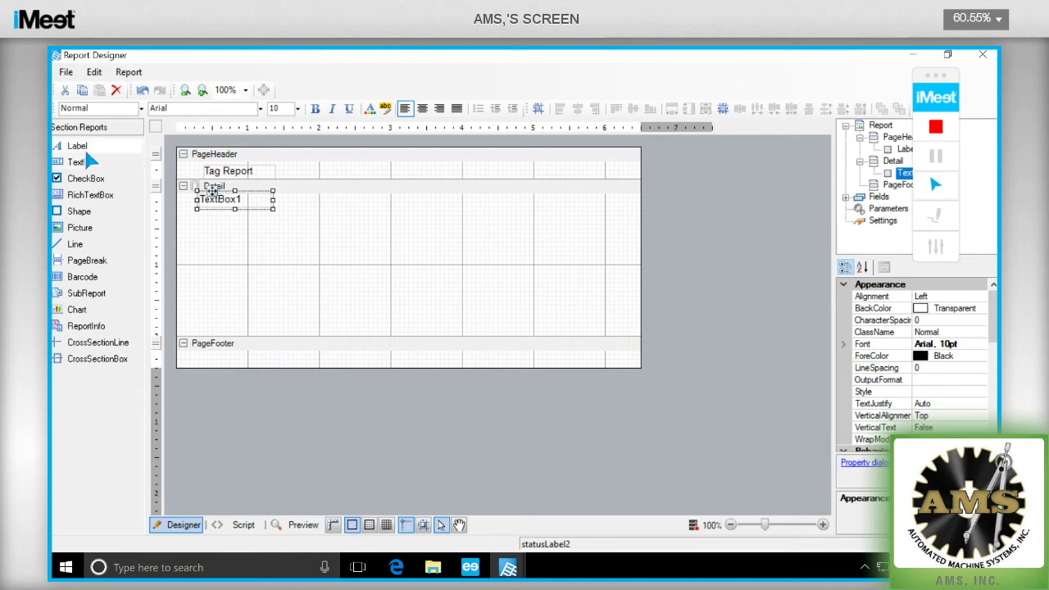
{"action": "left_click", "coordinate": [82, 162]}
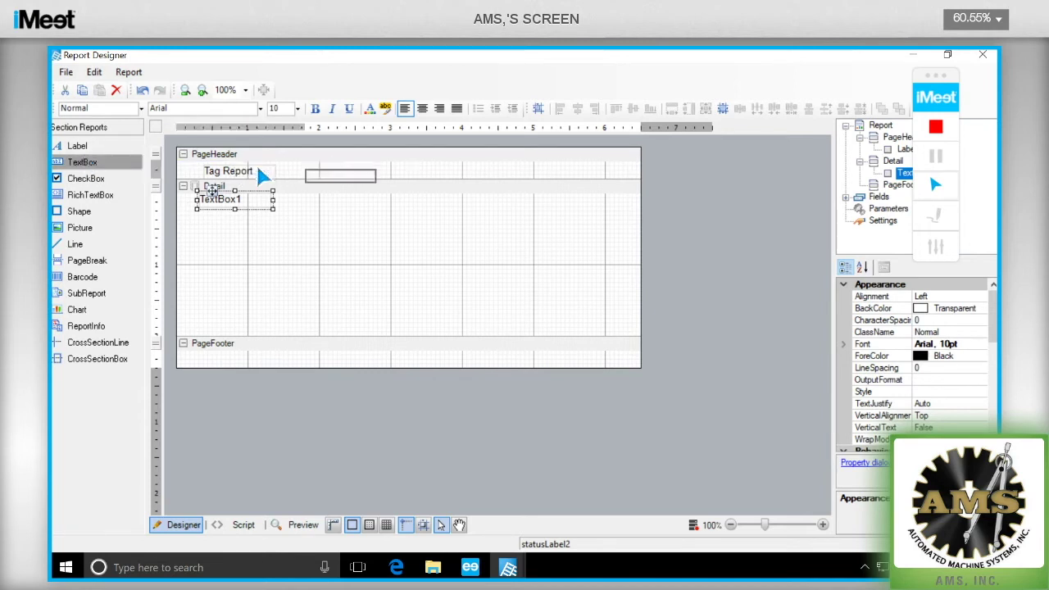
{"action": "left_click", "coordinate": [315, 209]}
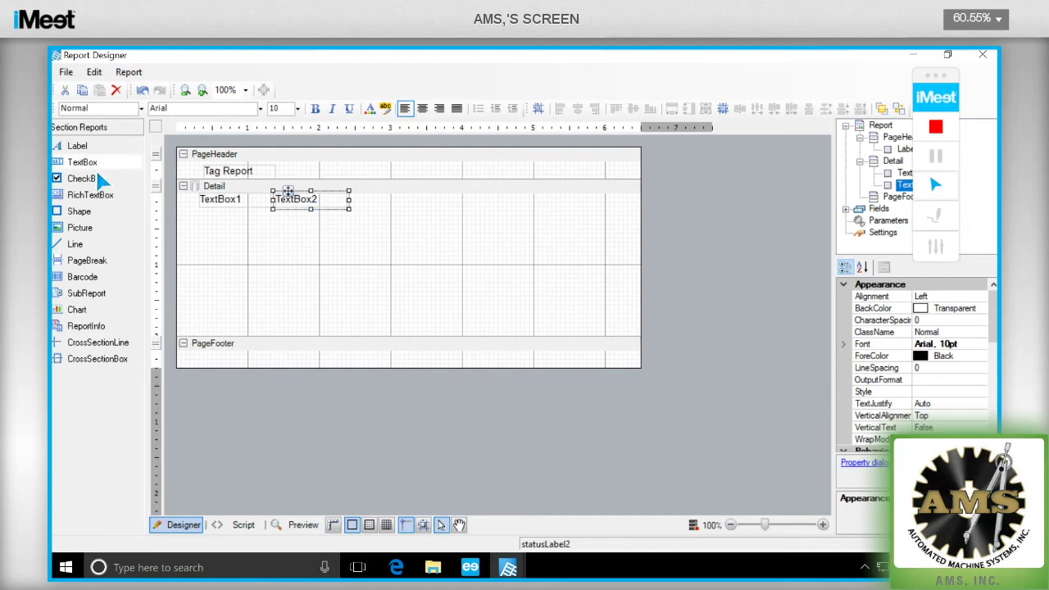
{"action": "left_click", "coordinate": [85, 163]}
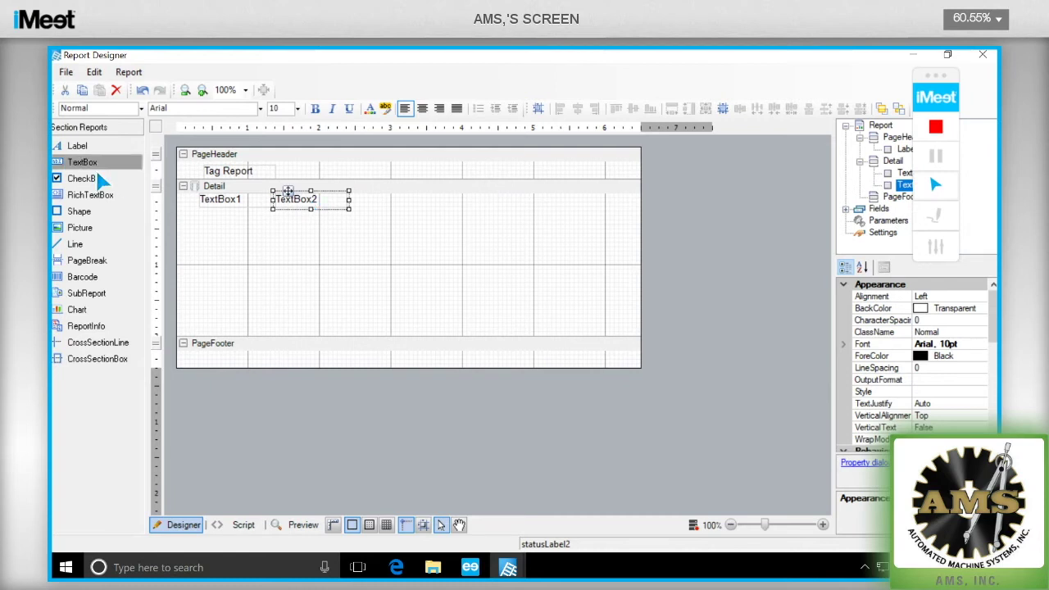
{"action": "left_click", "coordinate": [359, 208]}
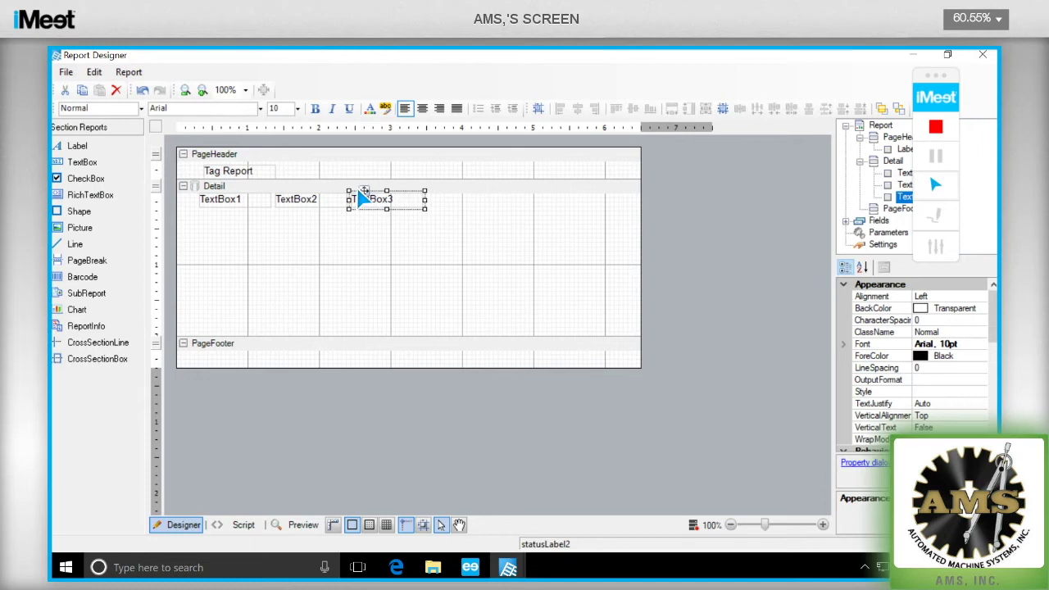
- Enlarge the PageHeader section to about 0.74 high and add a "Production Date" label above the first text box, widened to fit its text
{"action": "left_click_drag", "start_coordinate": [361, 194], "coordinate": [358, 225]}
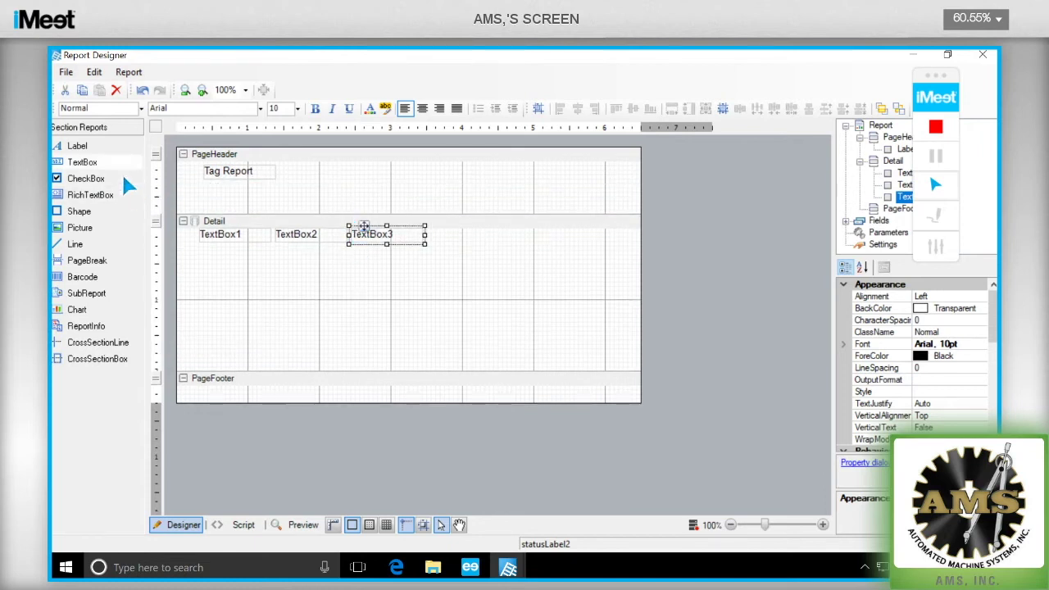
{"action": "left_click_drag", "start_coordinate": [82, 146], "coordinate": [214, 220]}
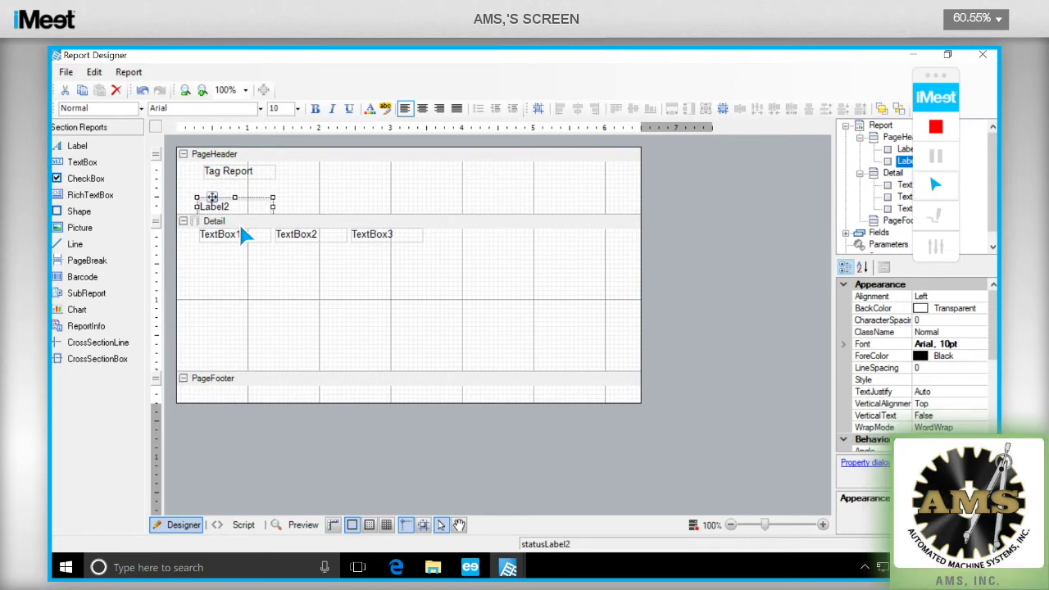
{"action": "type", "text": "Productio"}
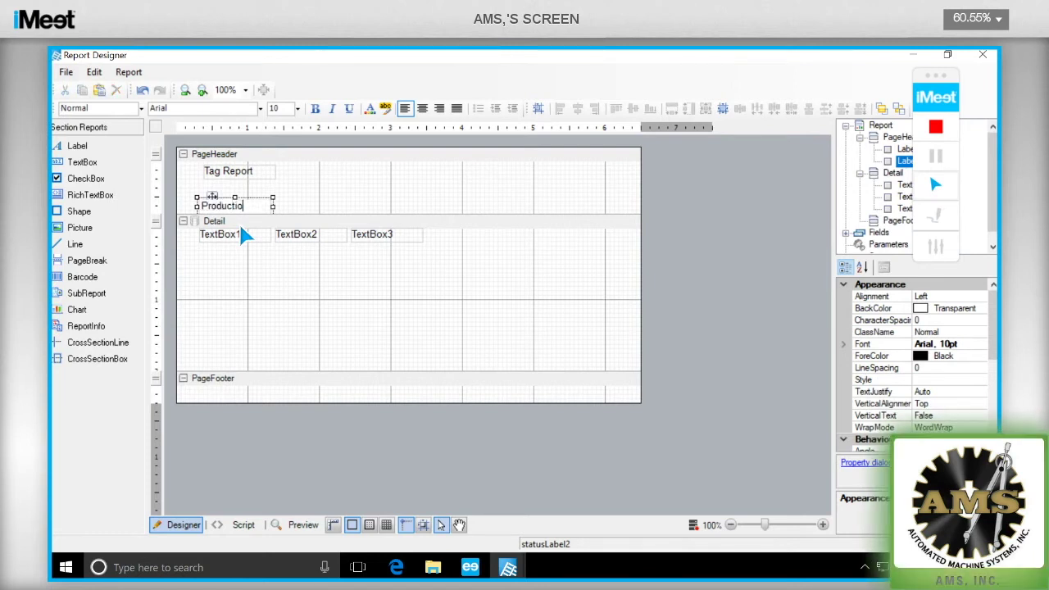
{"action": "type", "text": "n Date"}
{"action": "left_click_drag", "start_coordinate": [274, 209], "coordinate": [296, 217]}
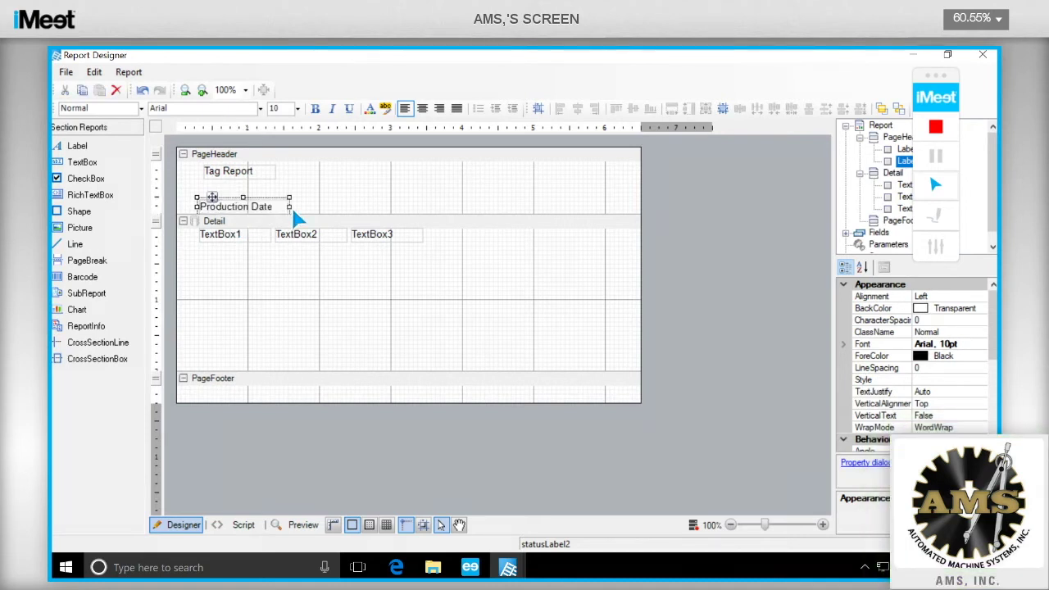
{"action": "left_click", "coordinate": [297, 217]}
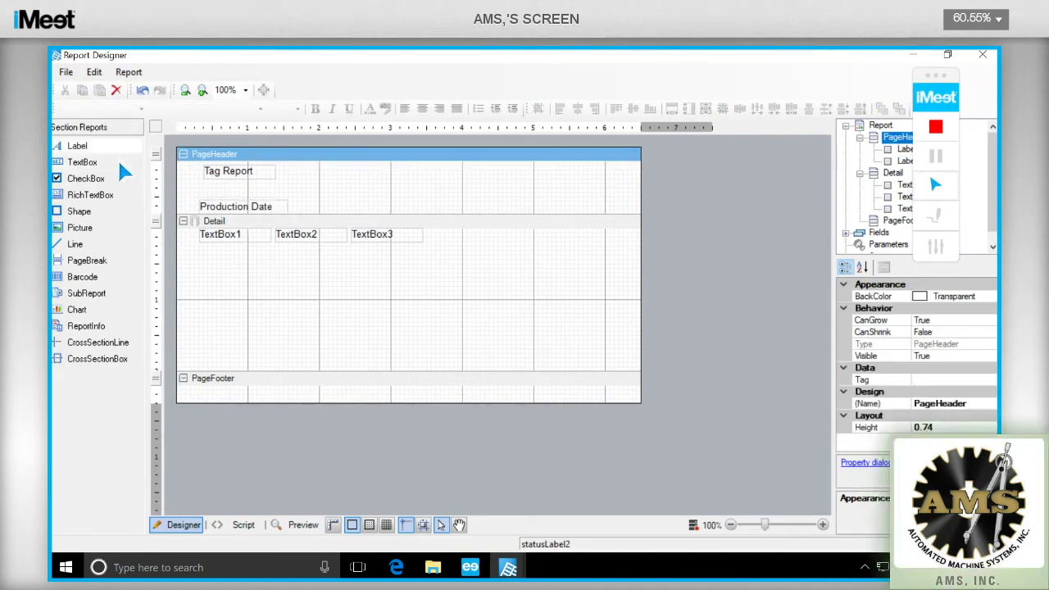
- Add a label reading "WorkCenter" directly beside the Production Date label in the PageHeader section
{"action": "left_click_drag", "start_coordinate": [82, 150], "coordinate": [301, 215]}
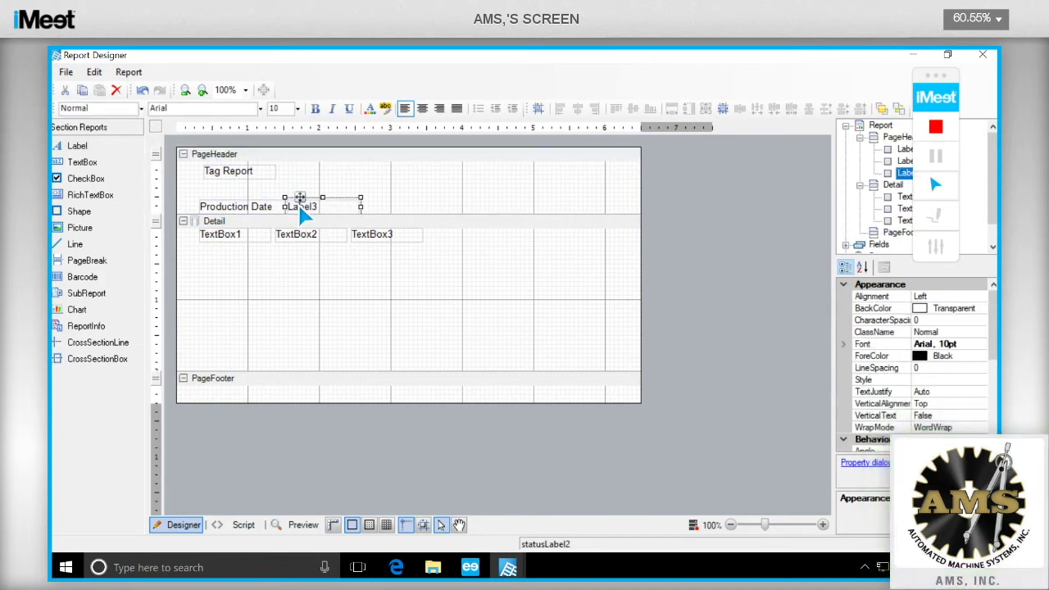
{"action": "double_click", "coordinate": [314, 209]}
{"action": "type", "text": "WorkCenter"}
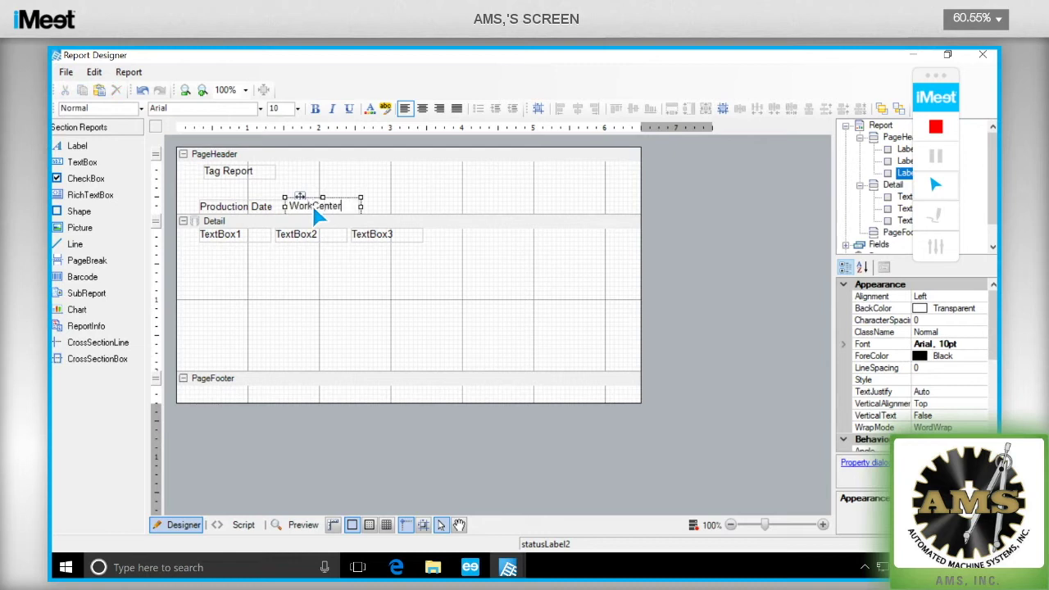
{"action": "left_click", "coordinate": [183, 180]}
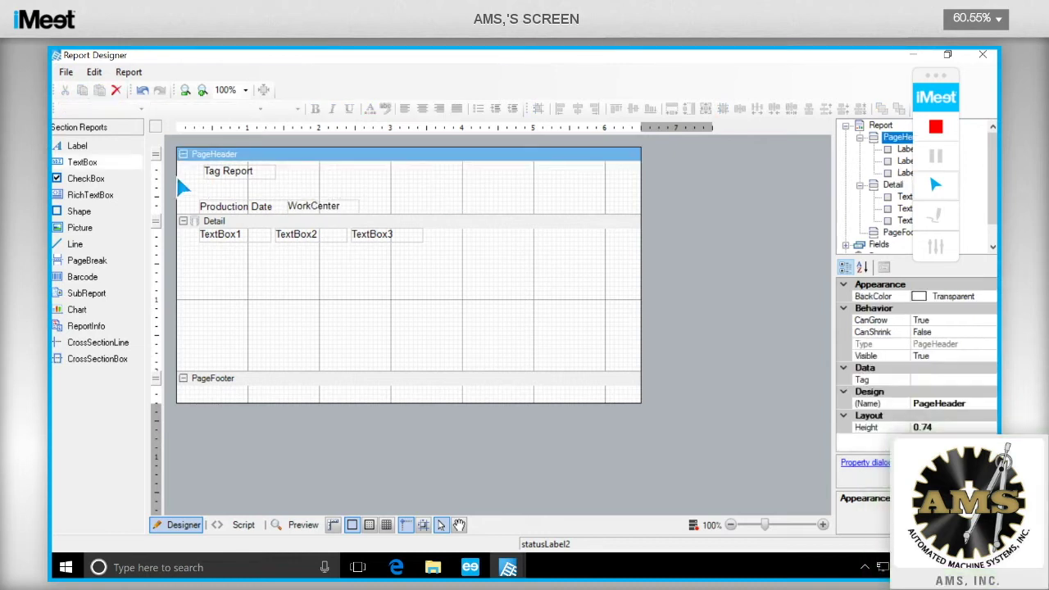
- Add a label reading "RunNumber" beside the WorkCenter label in the PageHeader section
{"action": "left_click", "coordinate": [67, 145]}
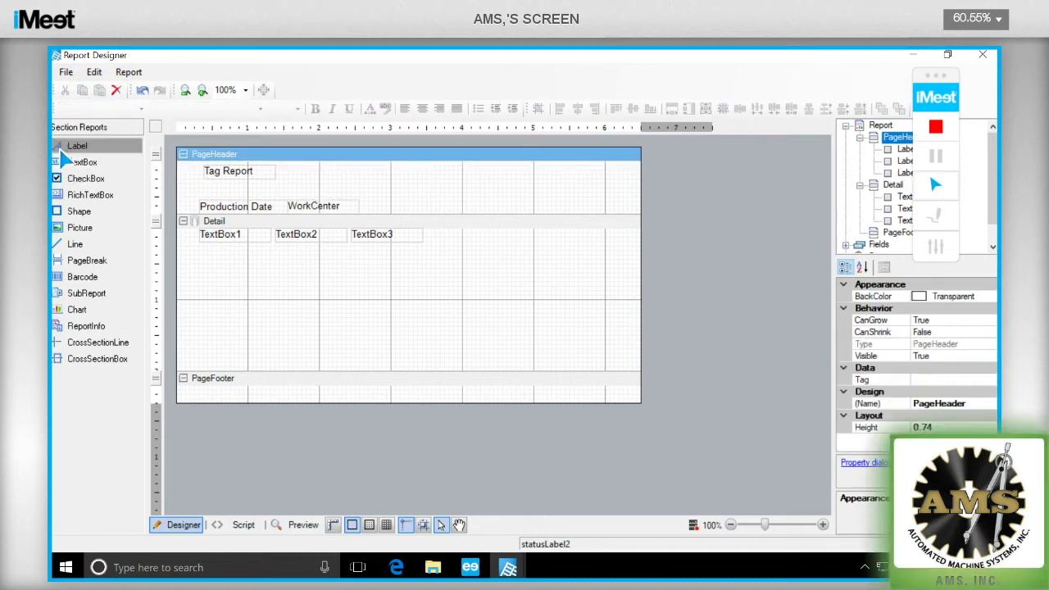
{"action": "left_click", "coordinate": [380, 211]}
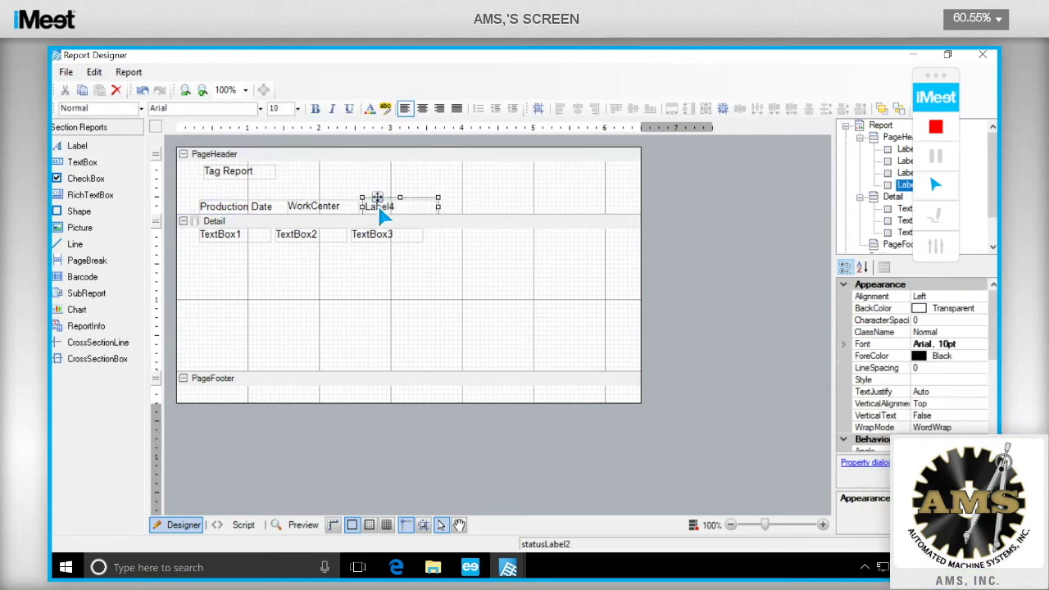
{"action": "type", "text": "Tag"}
{"action": "key", "text": "BackSpace"}
{"action": "key", "text": "BackSpace"}
{"action": "key", "text": "BackSpace"}
{"action": "type", "text": "RunNumber"}
{"action": "key", "text": "BackSpace"}
{"action": "key", "text": "BackSpace"}
{"action": "key", "text": "BackSpace"}
{"action": "key", "text": "BackSpace"}
{"action": "key", "text": "BackSpace"}
{"action": "key", "text": "BackSpace"}
{"action": "key", "text": "BackSpace"}
{"action": "key", "text": "BackSpace"}
{"action": "key", "text": "BackSpace"}
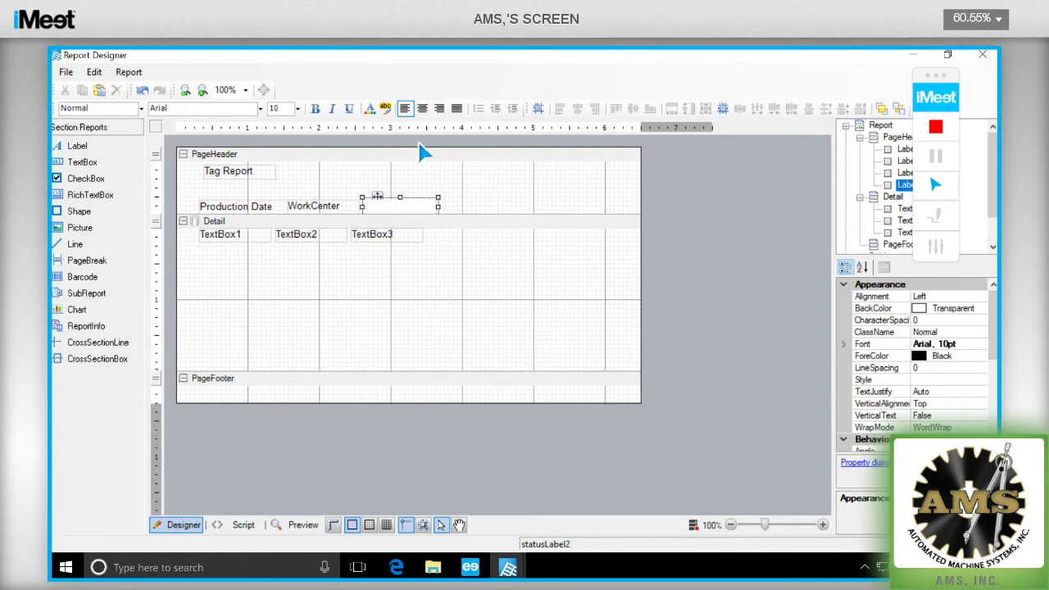
{"action": "key", "text": "ctrl+z"}
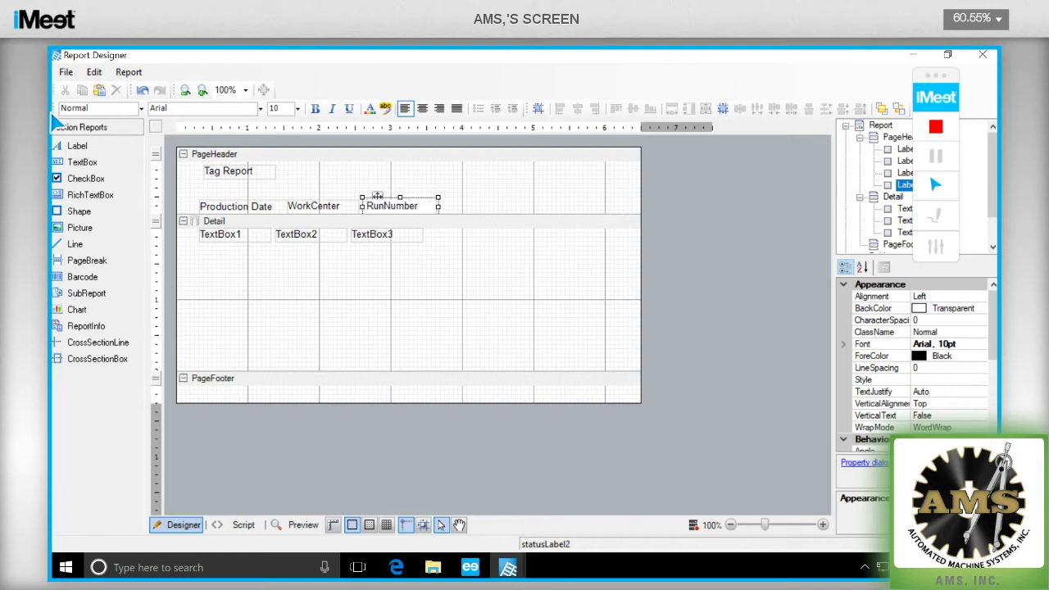
- Add a label reading "TagNumber" beside the RunNumber label in the PageHeader section
{"action": "left_click", "coordinate": [295, 188]}
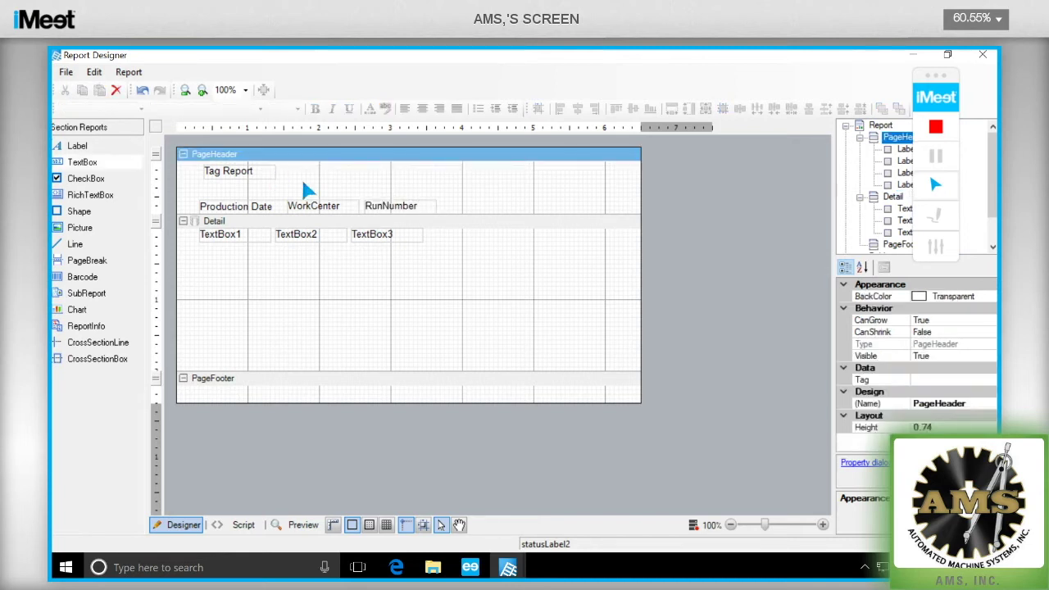
{"action": "left_click", "coordinate": [77, 145]}
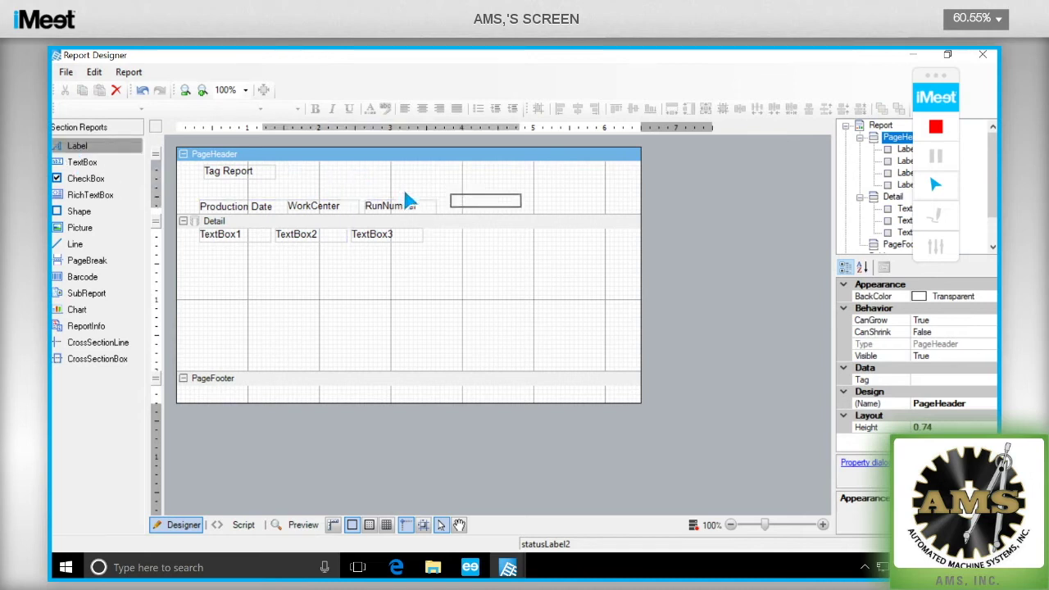
{"action": "left_click", "coordinate": [459, 211]}
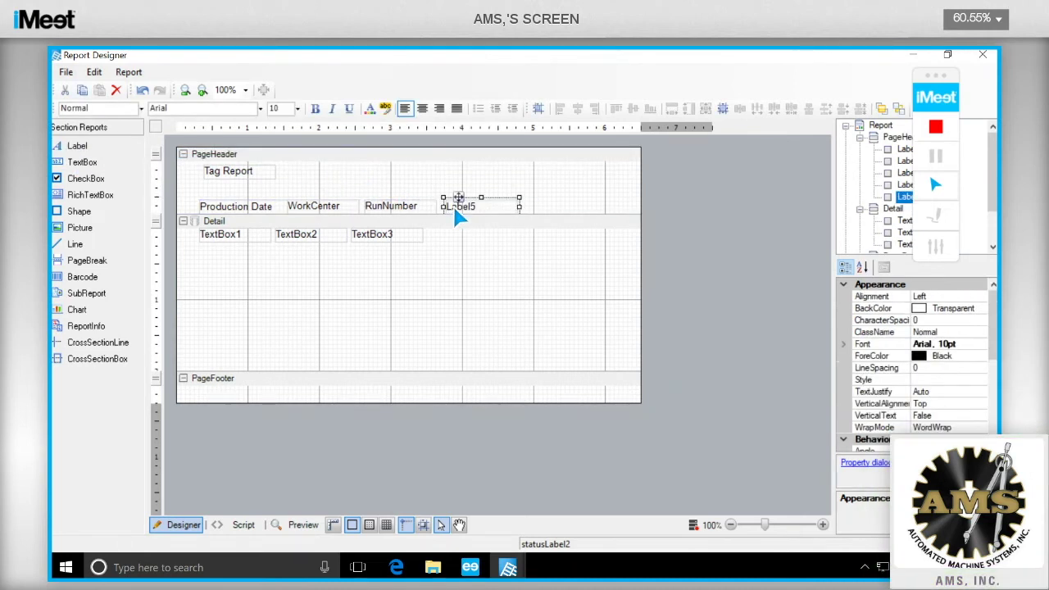
{"action": "type", "text": "TagNumber"}
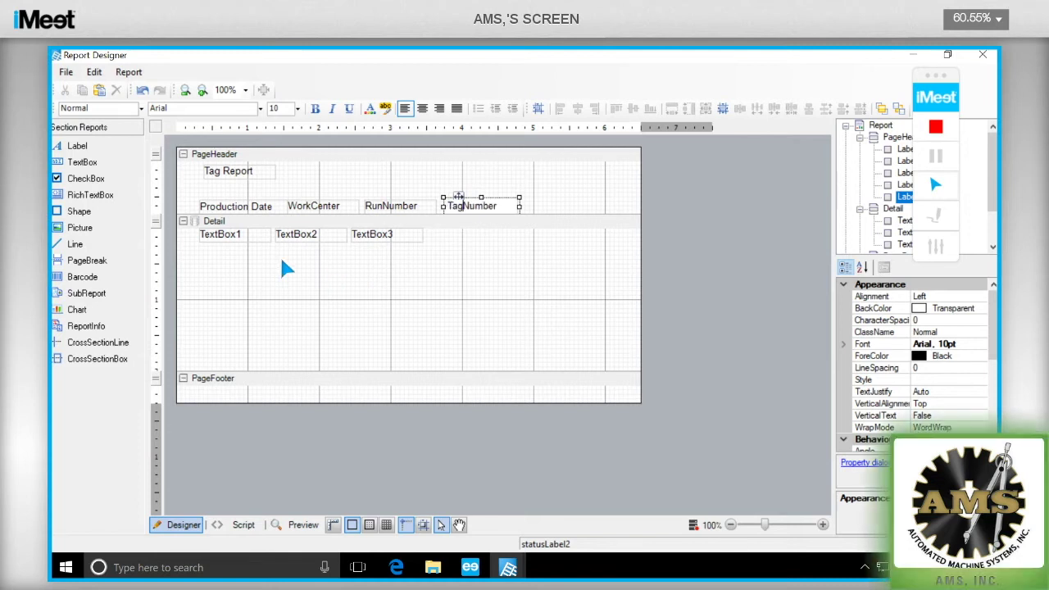
{"action": "left_click", "coordinate": [389, 193]}
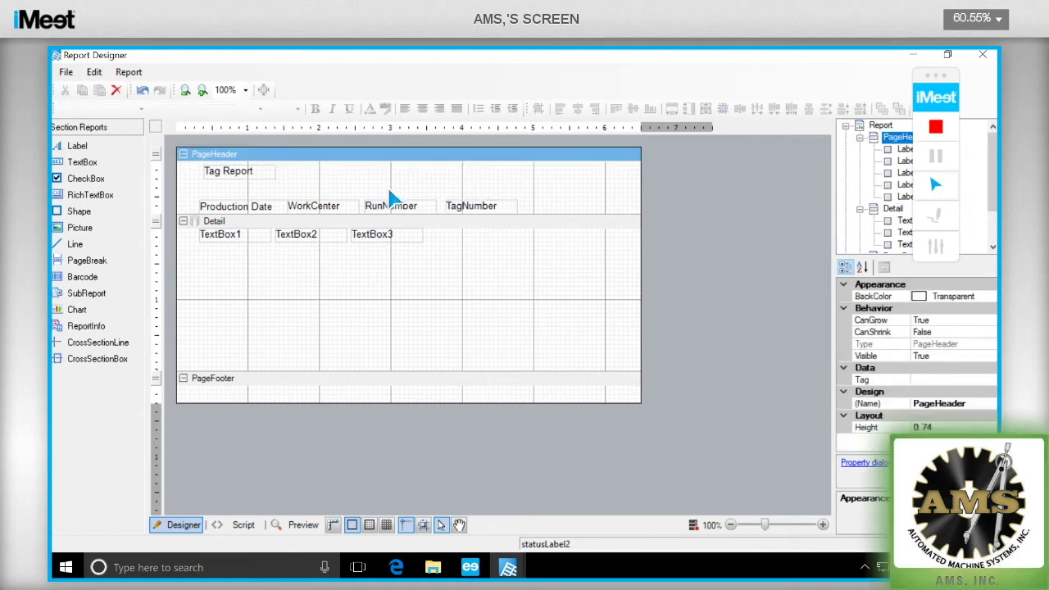
- Widen the first Detail text box to match Production Date and align the other two beneath WorkCenter and RunNumber
{"action": "left_click", "coordinate": [232, 243]}
{"action": "mouse_move", "coordinate": [287, 243]}
{"action": "left_mouse_down"}
{"action": "mouse_move", "coordinate": [299, 247]}
{"action": "mouse_move", "coordinate": [289, 244]}
{"action": "left_mouse_up"}
{"action": "left_click", "coordinate": [270, 244]}
{"action": "left_click", "coordinate": [332, 245]}
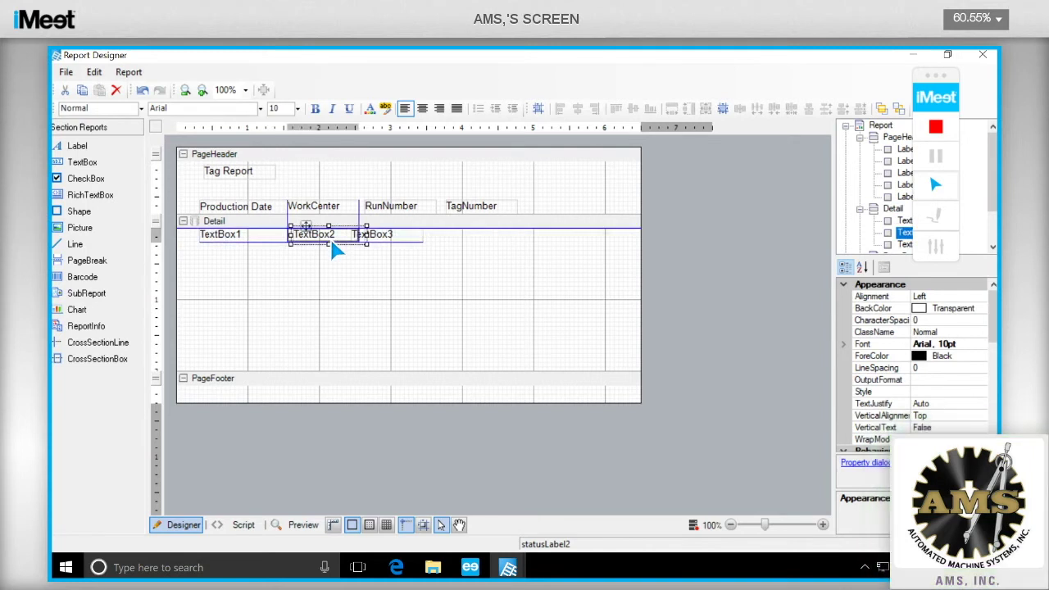
{"action": "left_click", "coordinate": [378, 246]}
{"action": "left_click_drag", "start_coordinate": [383, 240], "coordinate": [395, 240]}
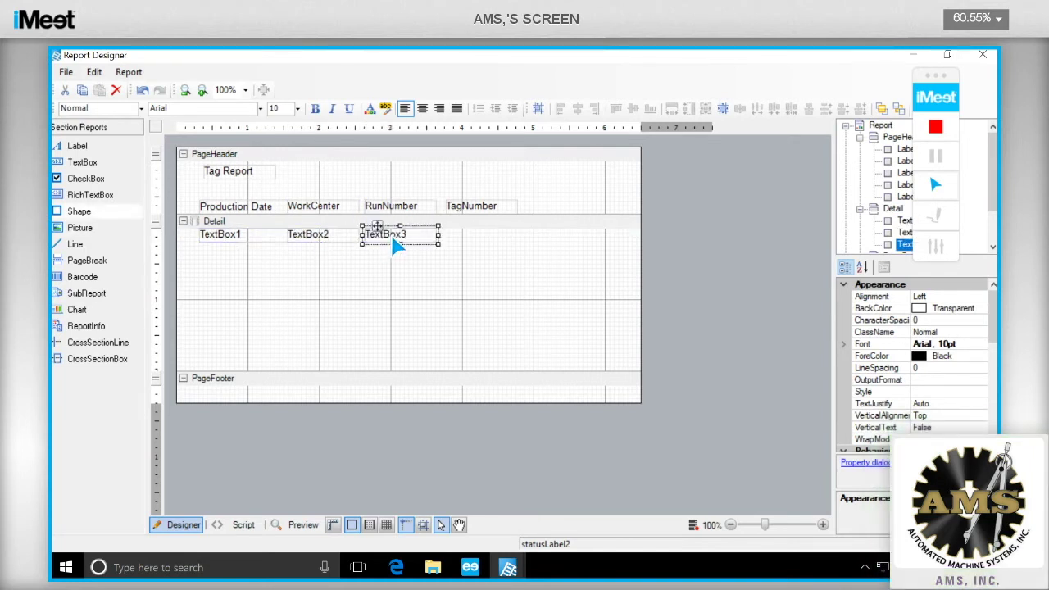
- Add a fourth text box to the Detail row, aligned beneath the TagNumber label
{"action": "left_click", "coordinate": [82, 162]}
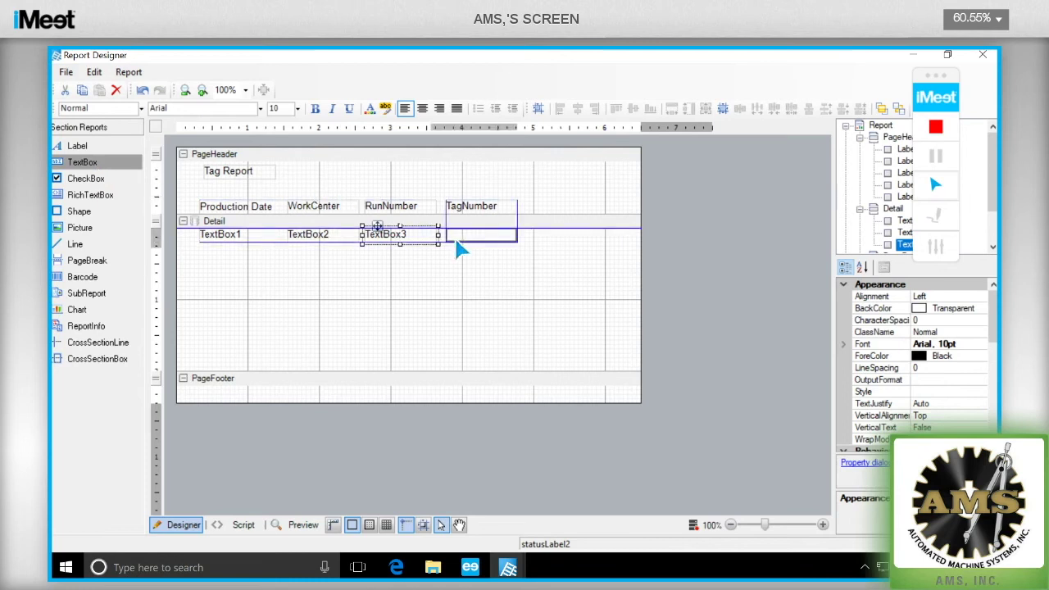
{"action": "left_click", "coordinate": [438, 287]}
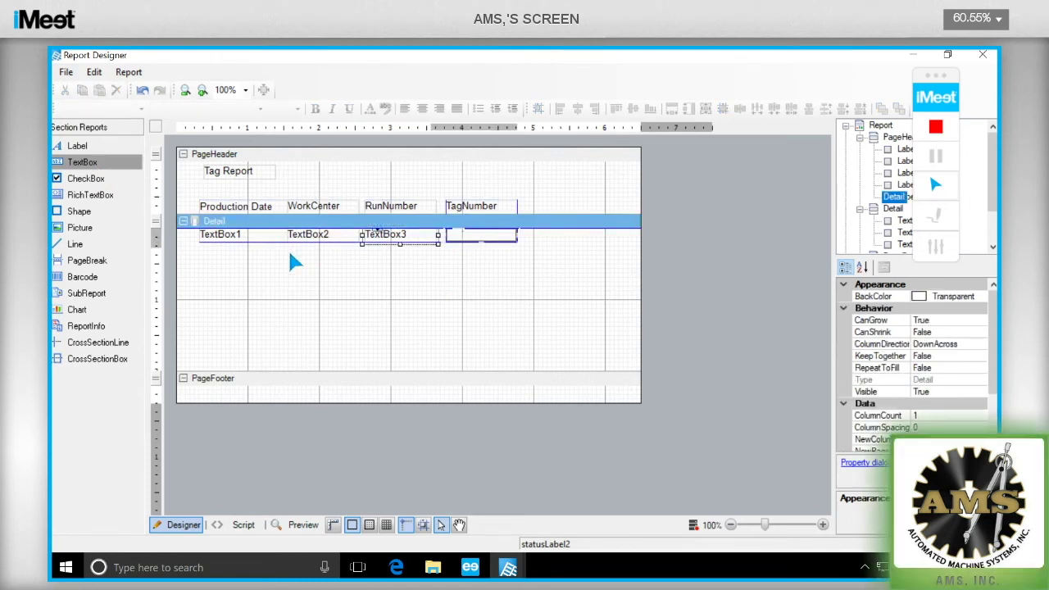
{"action": "key", "text": "ctrl+a"}
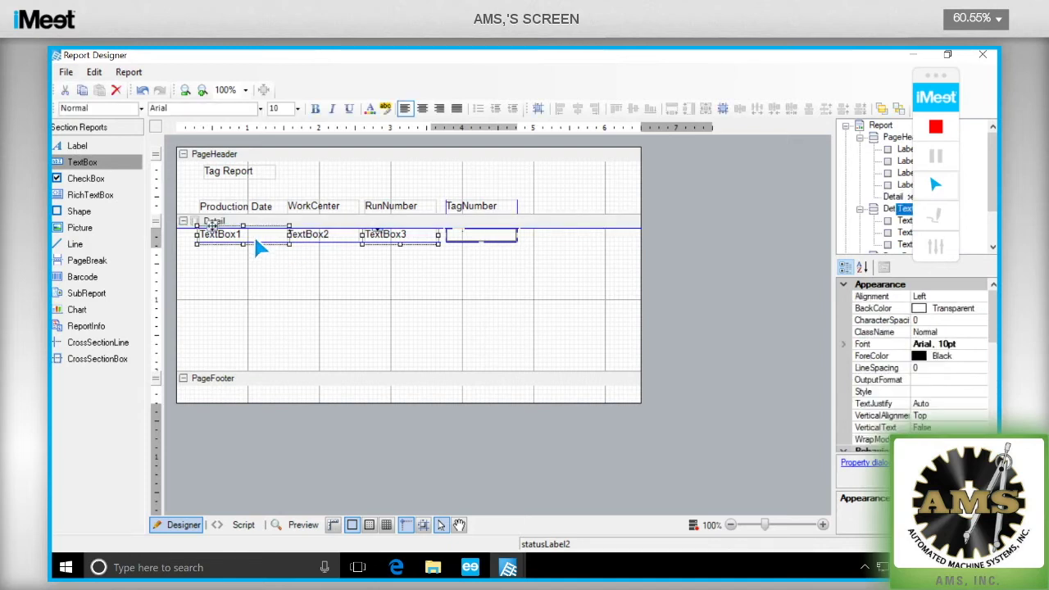
{"action": "left_click", "coordinate": [334, 249]}
{"action": "left_click", "coordinate": [406, 237]}
{"action": "left_click", "coordinate": [481, 237]}
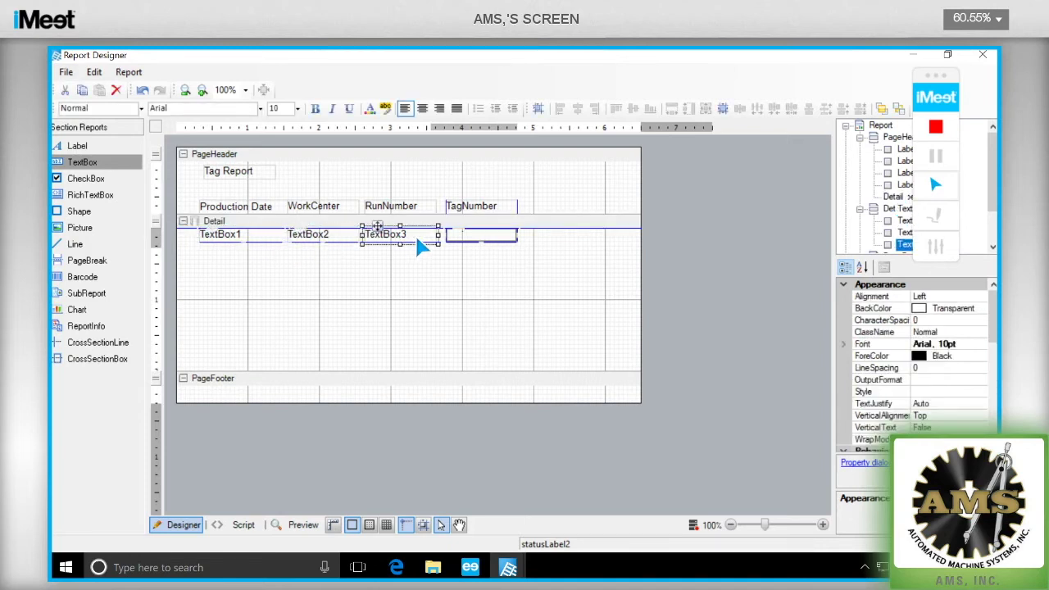
- Examine the DataField property of the text box beneath Production Date, leaving it empty
{"action": "left_click", "coordinate": [233, 238]}
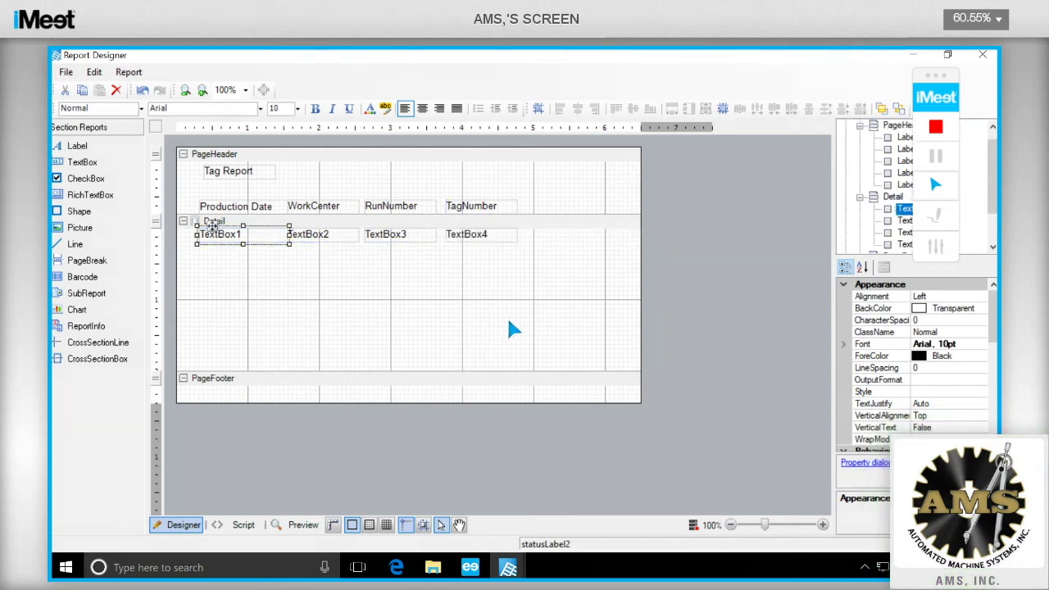
{"action": "left_click_drag", "start_coordinate": [989, 321], "coordinate": [989, 375]}
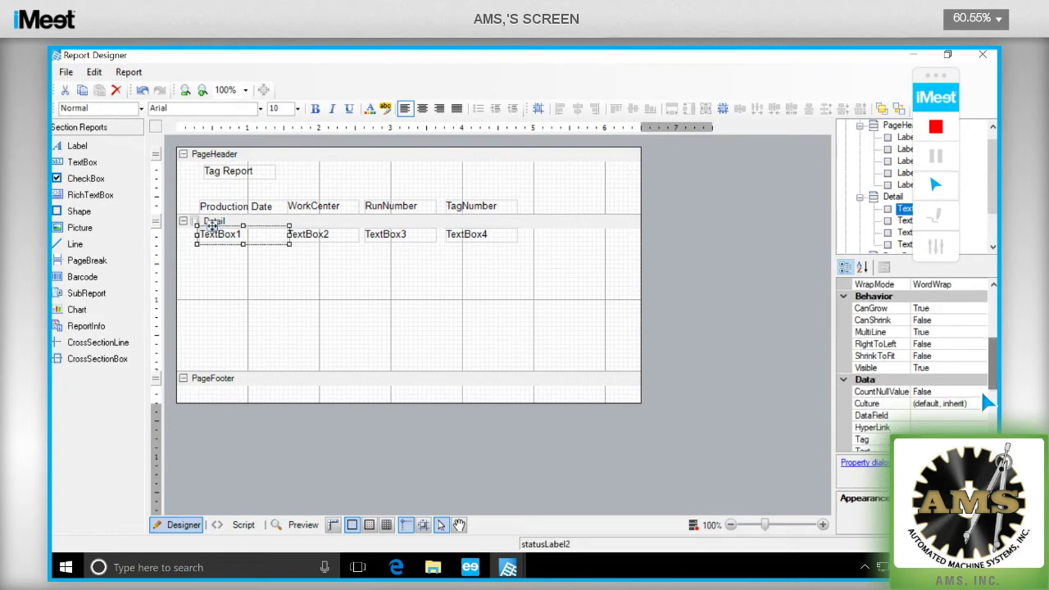
{"action": "left_click", "coordinate": [984, 416]}
{"action": "left_click", "coordinate": [982, 417]}
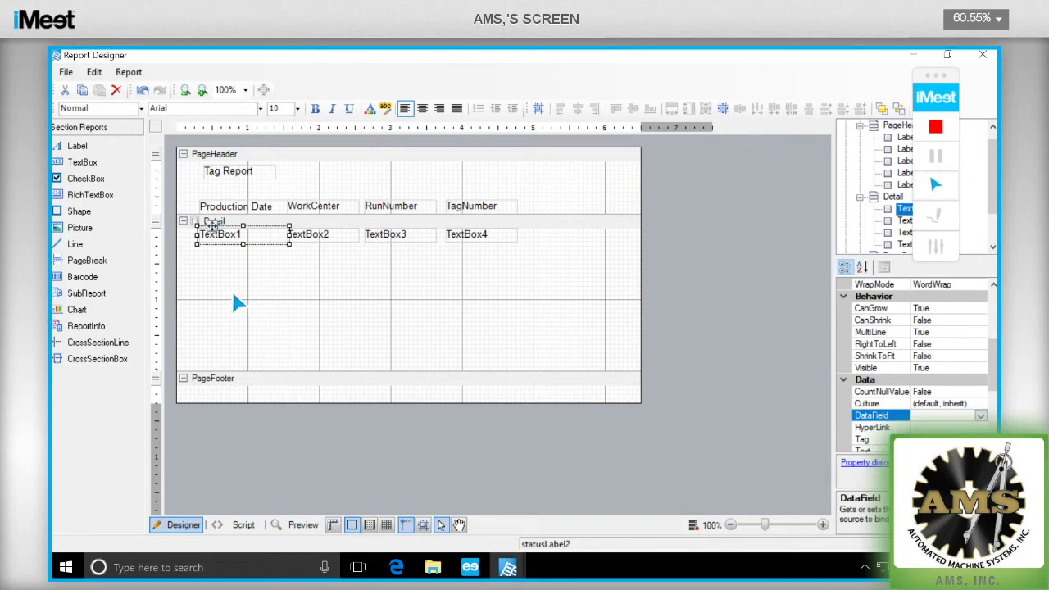
{"action": "left_click", "coordinate": [327, 190]}
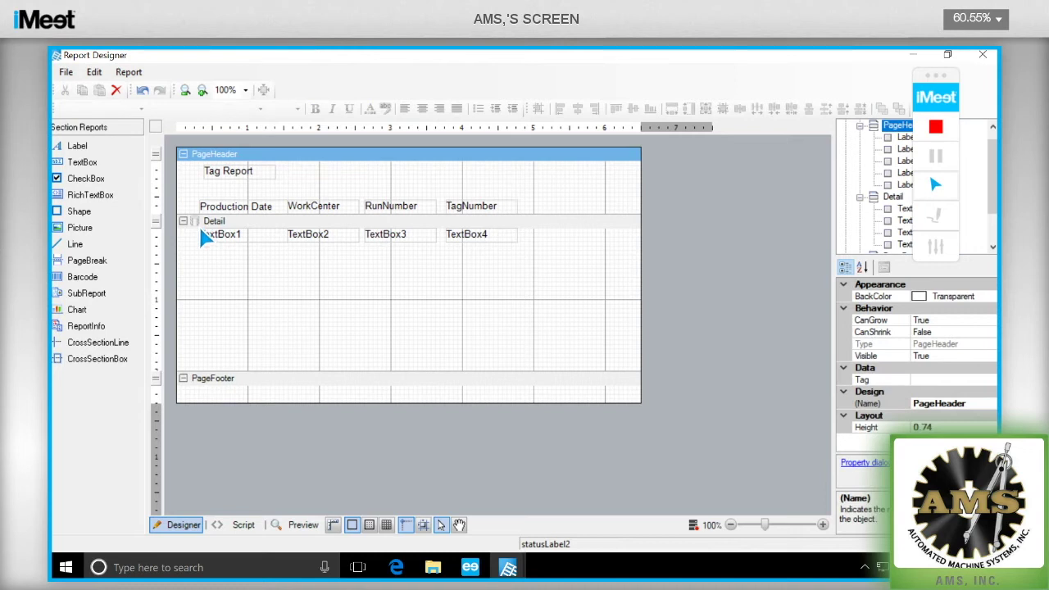
- Open the Detail section's report data source and launch the visual query designer for its SQL query
{"action": "left_click", "coordinate": [228, 221]}
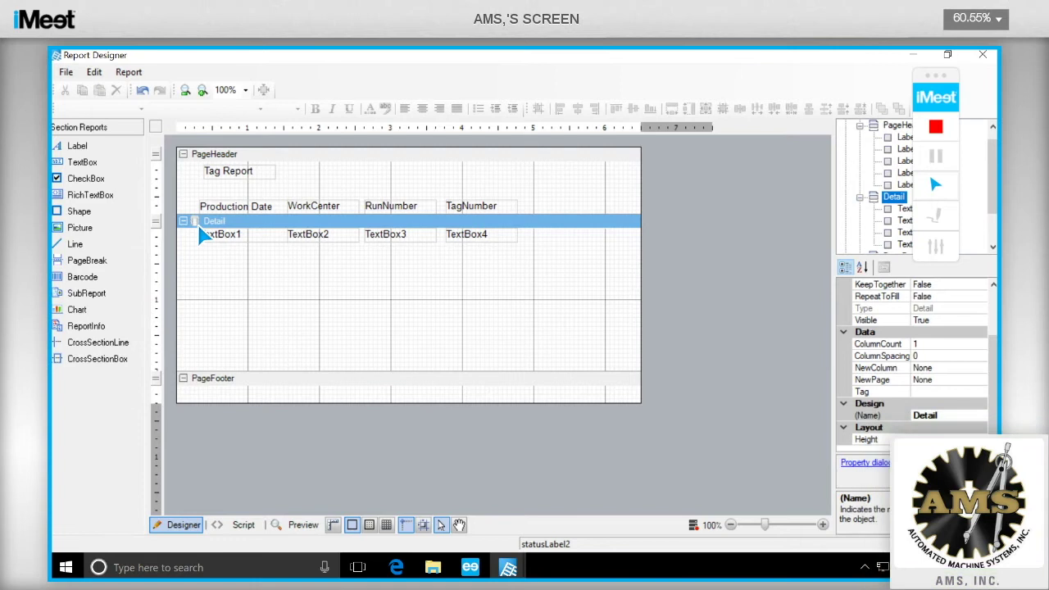
{"action": "left_click", "coordinate": [196, 222]}
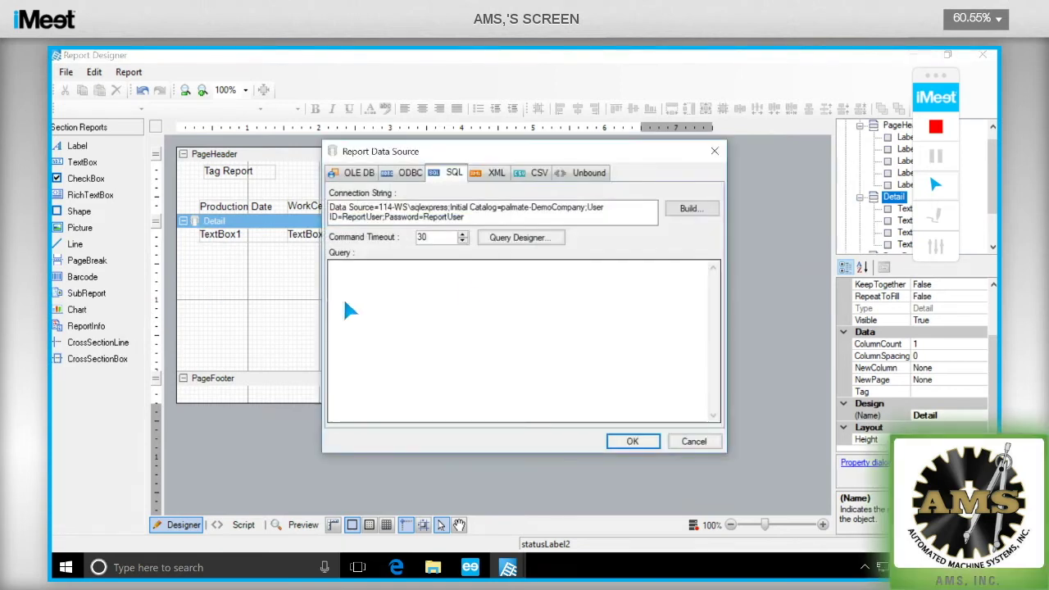
{"action": "left_click", "coordinate": [350, 275]}
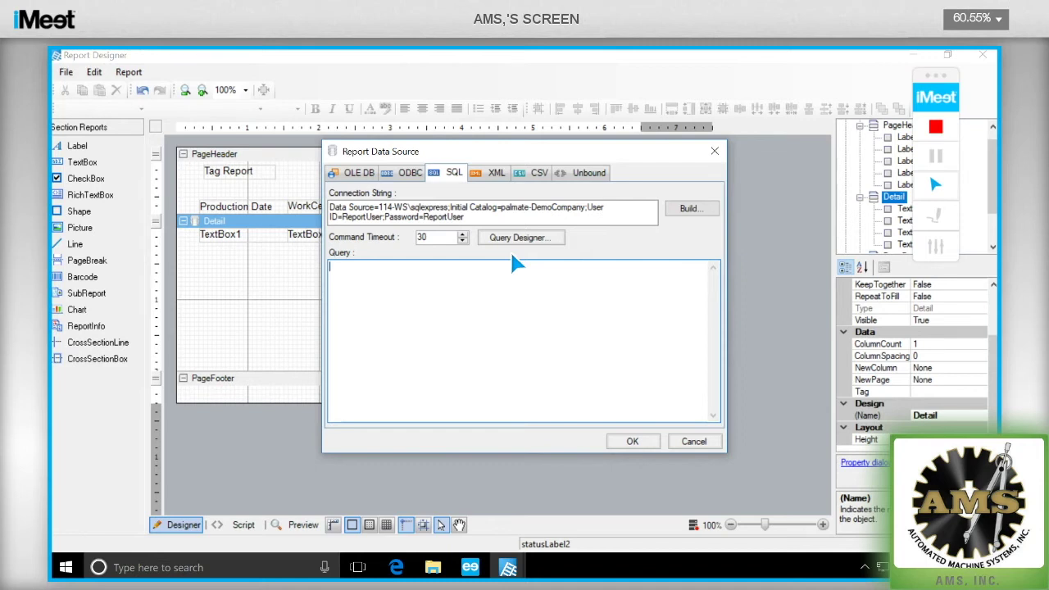
{"action": "left_click", "coordinate": [514, 239]}
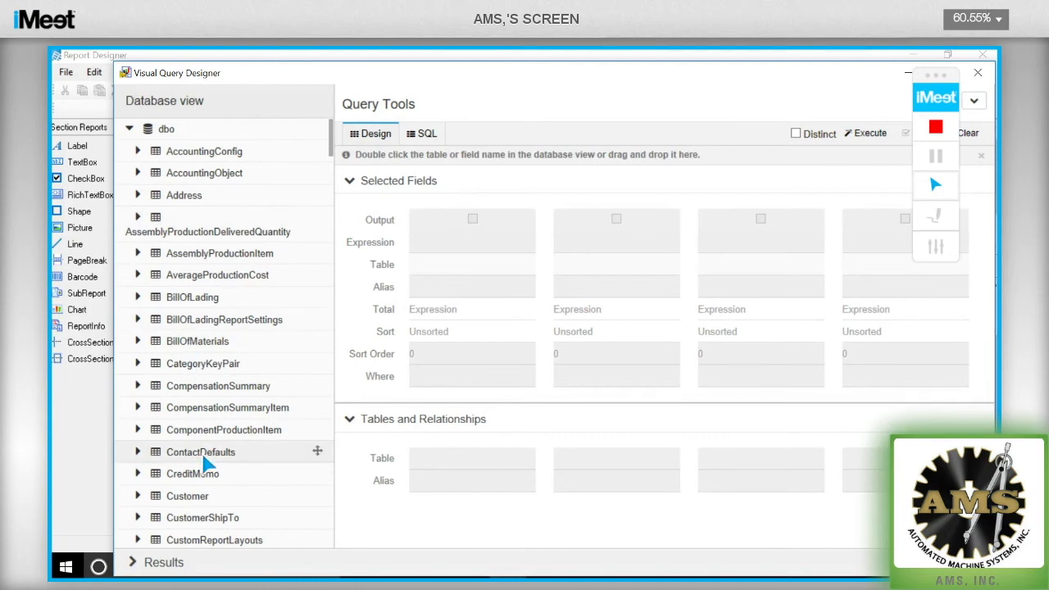
- Look through the database tables available for the report query
{"action": "scroll", "coordinate": [205, 455], "scroll_direction": "down", "scroll_amount": 7}
{"action": "scroll", "coordinate": [205, 459], "scroll_direction": "up", "scroll_amount": 5}
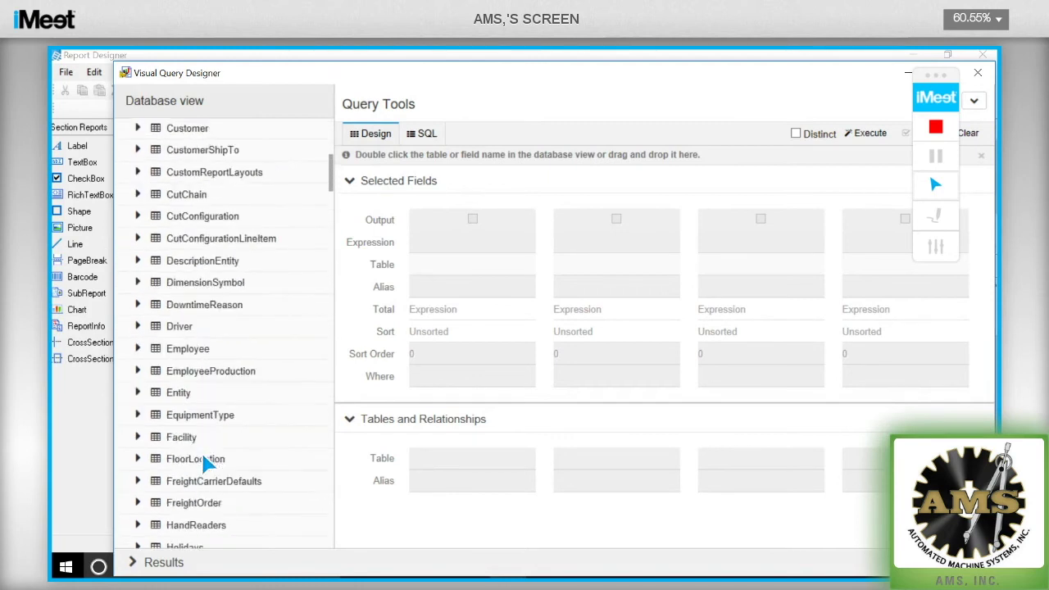
{"action": "scroll", "coordinate": [209, 464], "scroll_direction": "up", "scroll_amount": 2}
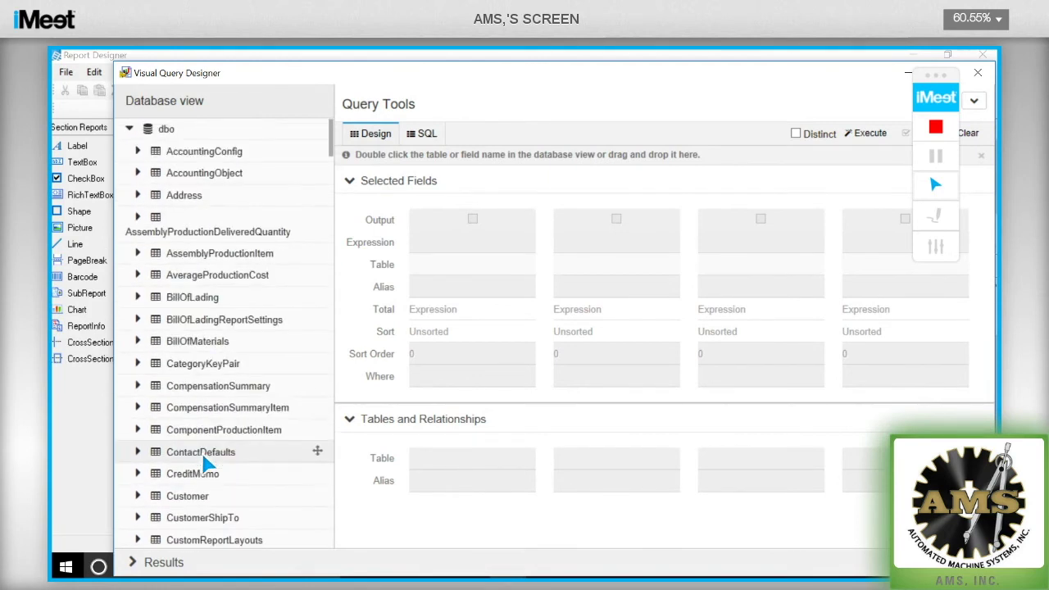
{"action": "scroll", "coordinate": [205, 461], "scroll_direction": "down", "scroll_amount": 4}
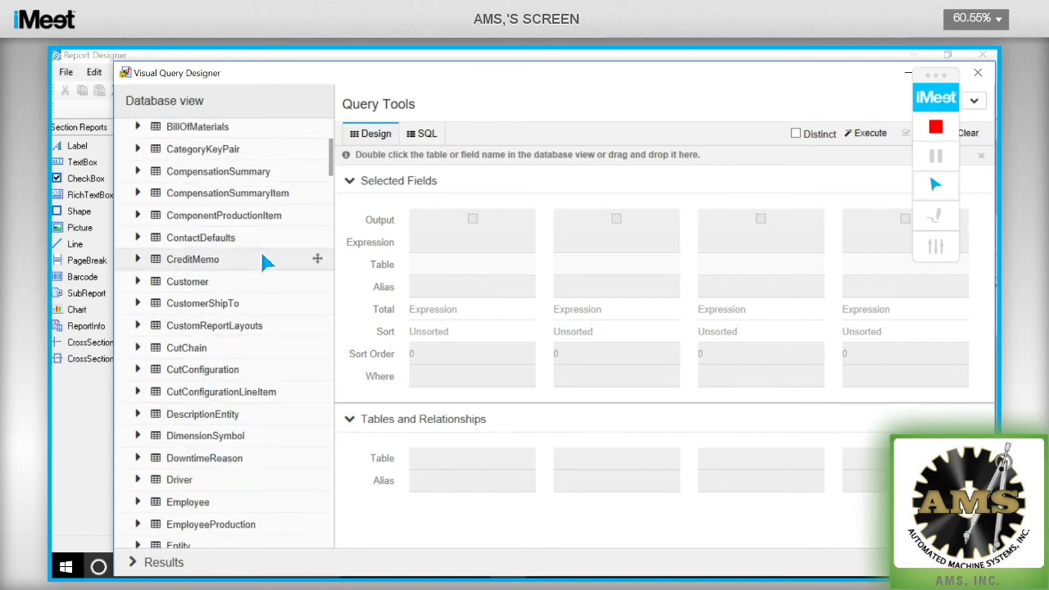
{"action": "scroll", "coordinate": [249, 364], "scroll_direction": "down", "scroll_amount": 4}
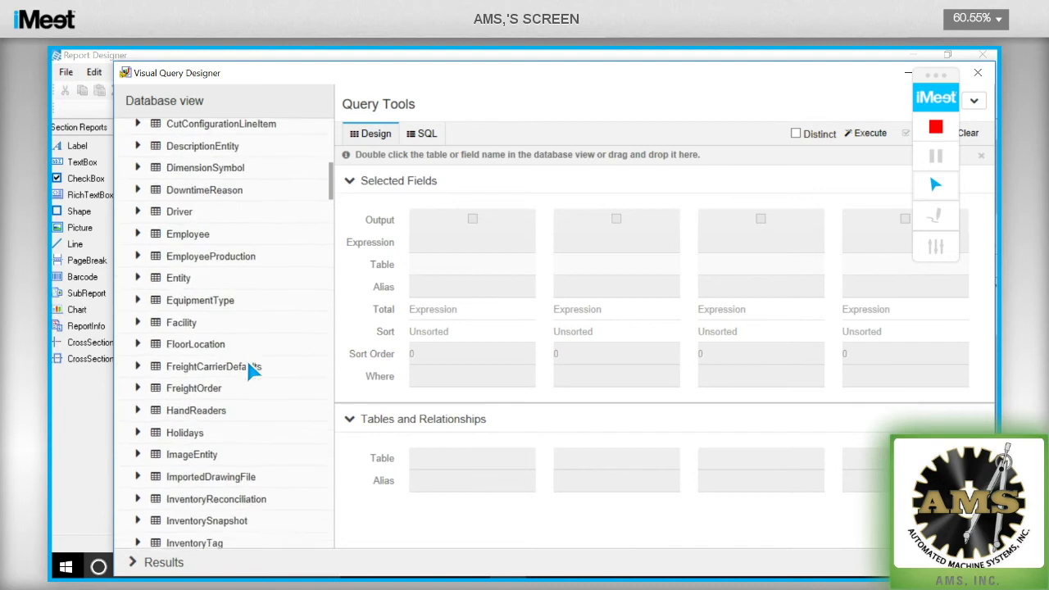
{"action": "scroll", "coordinate": [250, 371], "scroll_direction": "up", "scroll_amount": 4}
{"action": "scroll", "coordinate": [246, 361], "scroll_direction": "up", "scroll_amount": 1}
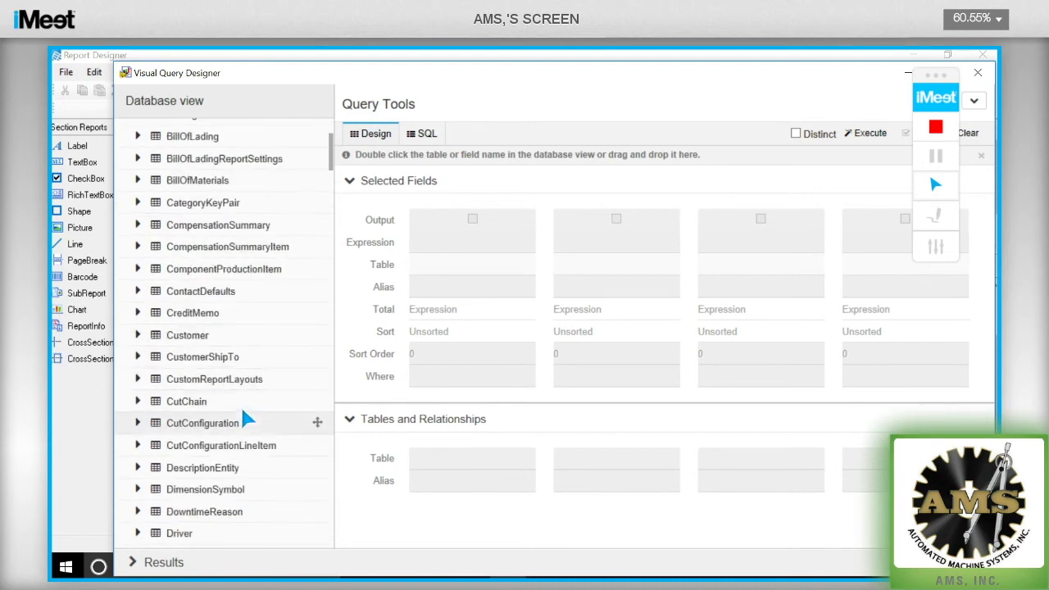
{"action": "scroll", "coordinate": [251, 443], "scroll_direction": "down", "scroll_amount": 1}
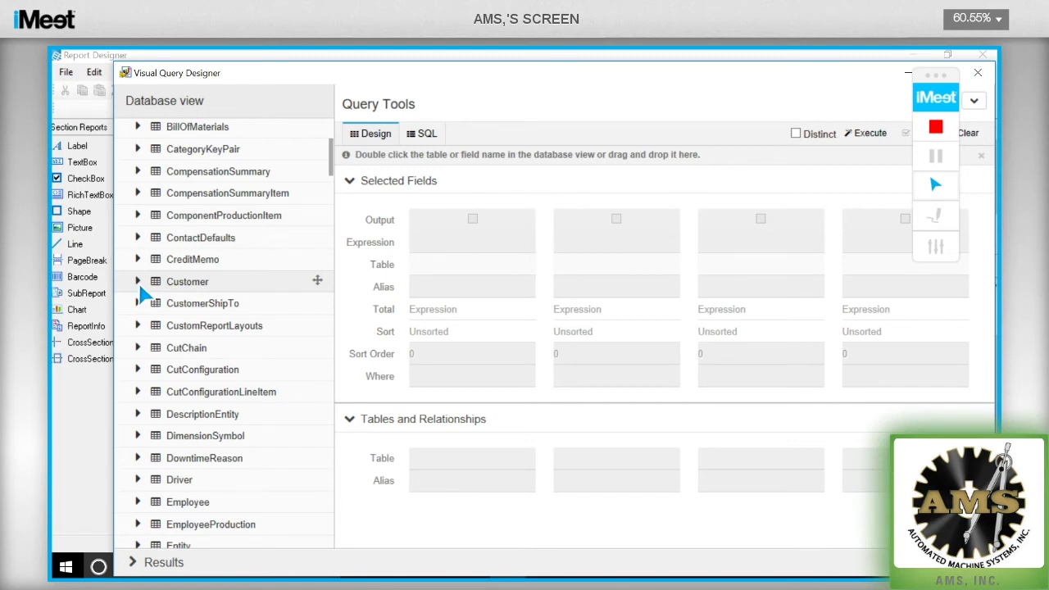
- Expand the Customer table and add its Email field to the query's selected fields
{"action": "left_click", "coordinate": [137, 281]}
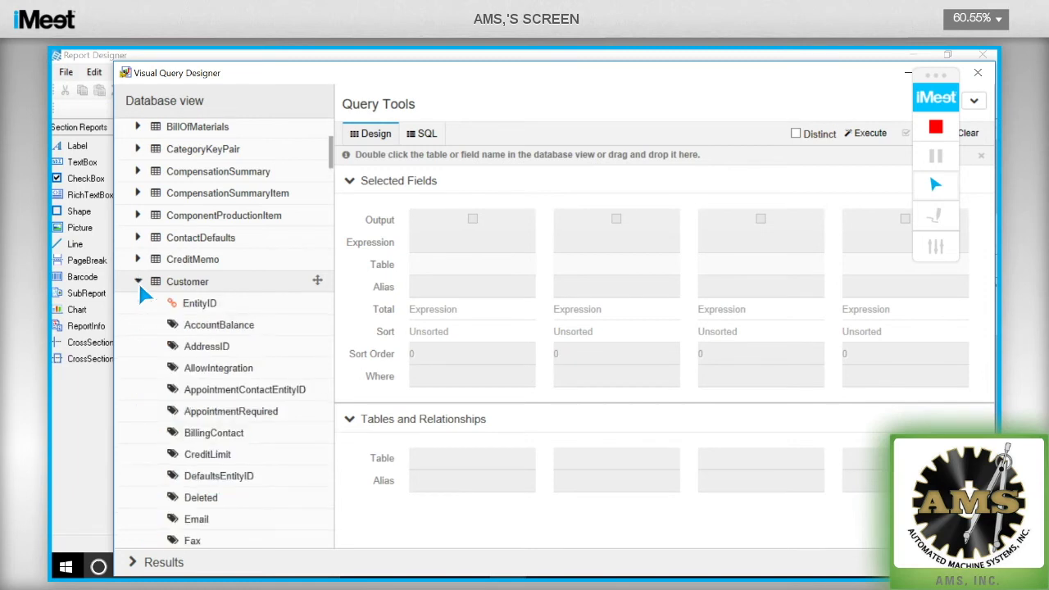
{"action": "scroll", "coordinate": [212, 331], "scroll_direction": "down", "scroll_amount": 3}
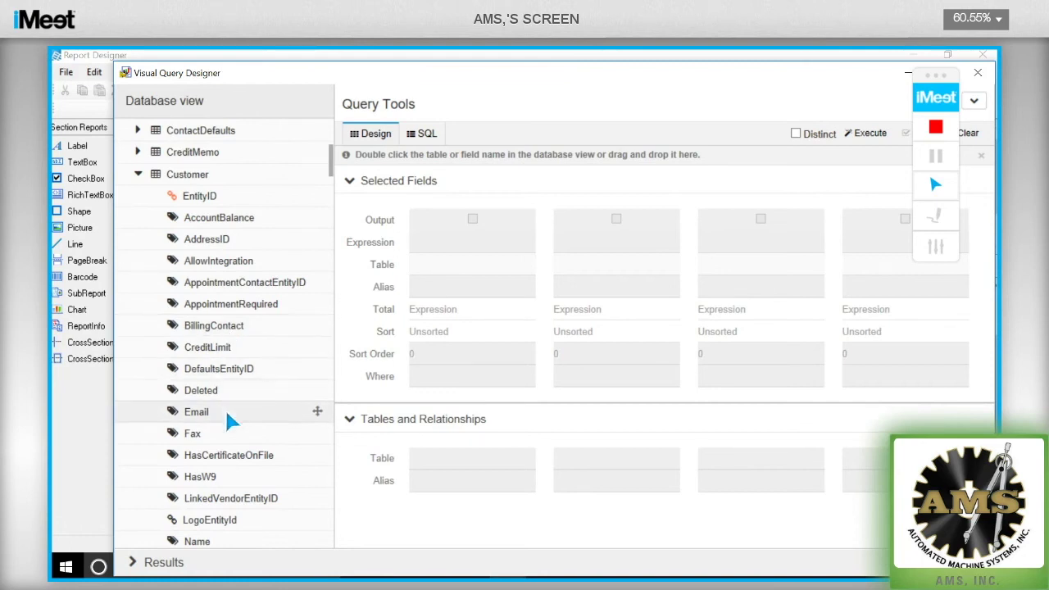
{"action": "left_click_drag", "start_coordinate": [223, 412], "coordinate": [510, 233]}
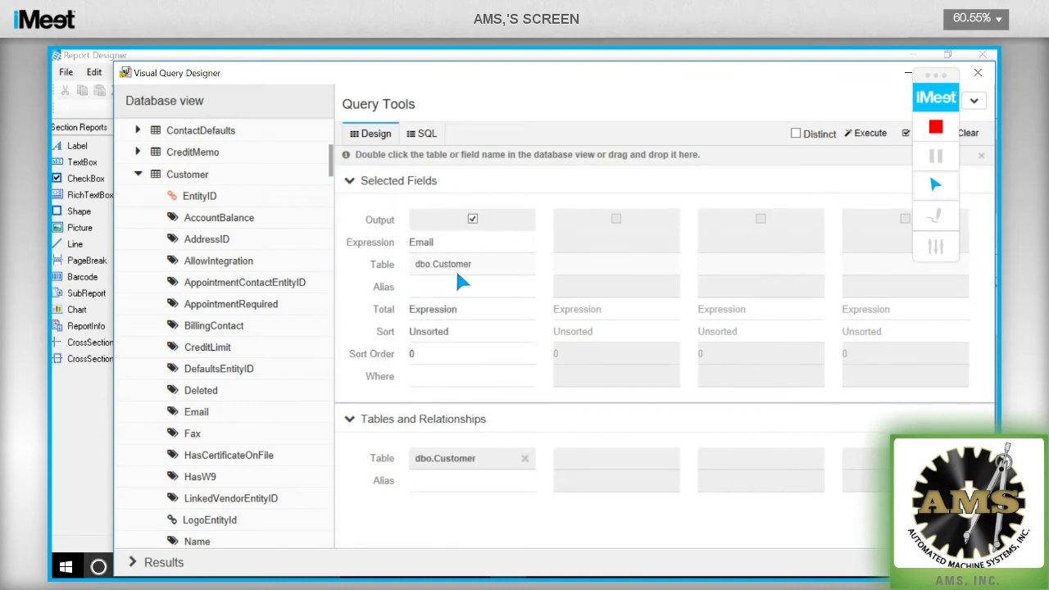
- Examine the SQL generated for the Customer Email query and compare it with the Customer table's field list
{"action": "left_click", "coordinate": [428, 139]}
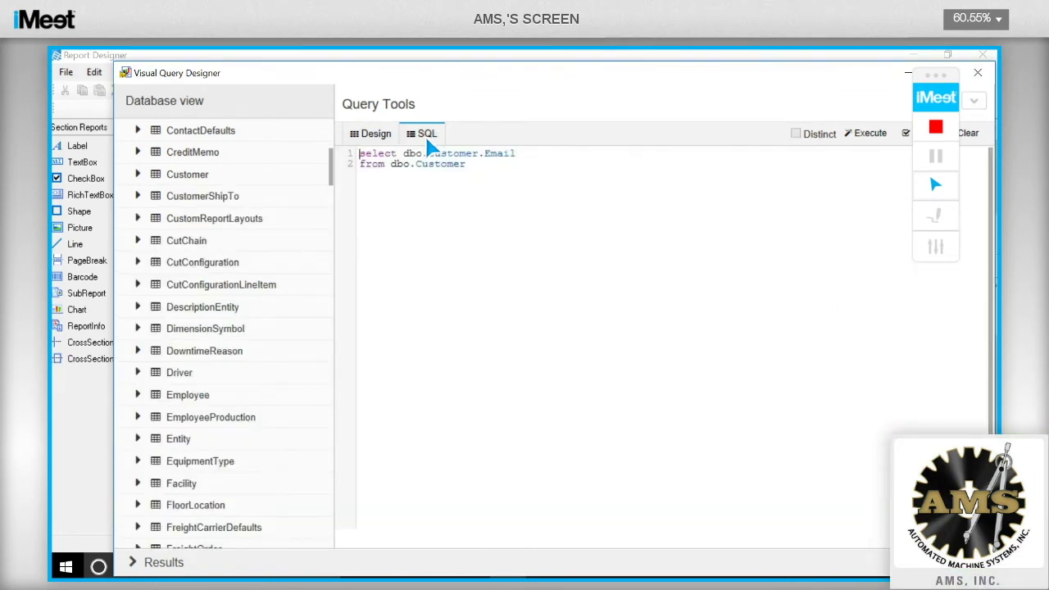
{"action": "left_click_drag", "start_coordinate": [479, 154], "coordinate": [370, 161]}
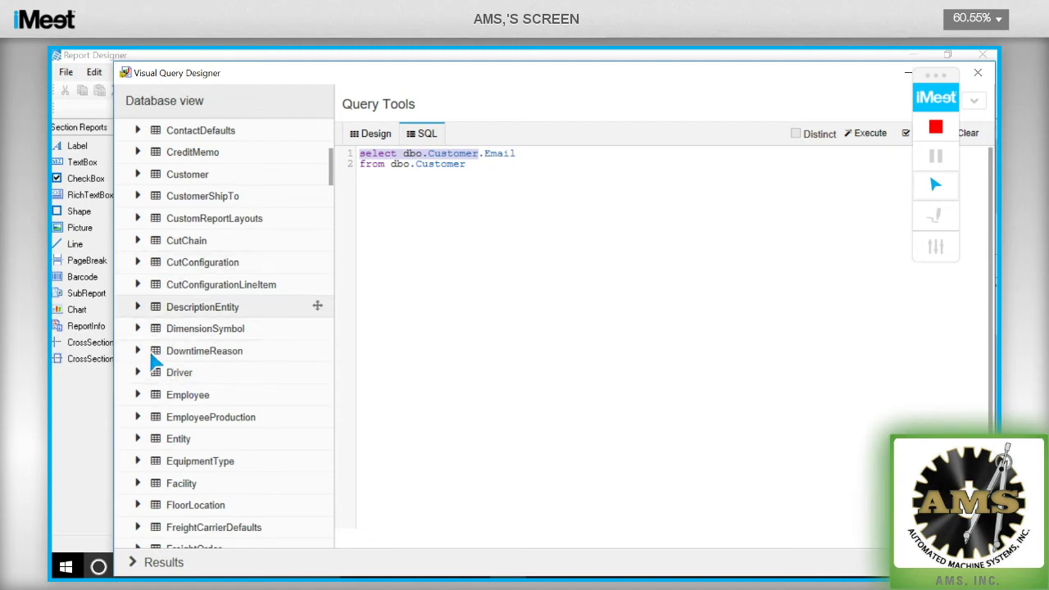
{"action": "left_click", "coordinate": [141, 178]}
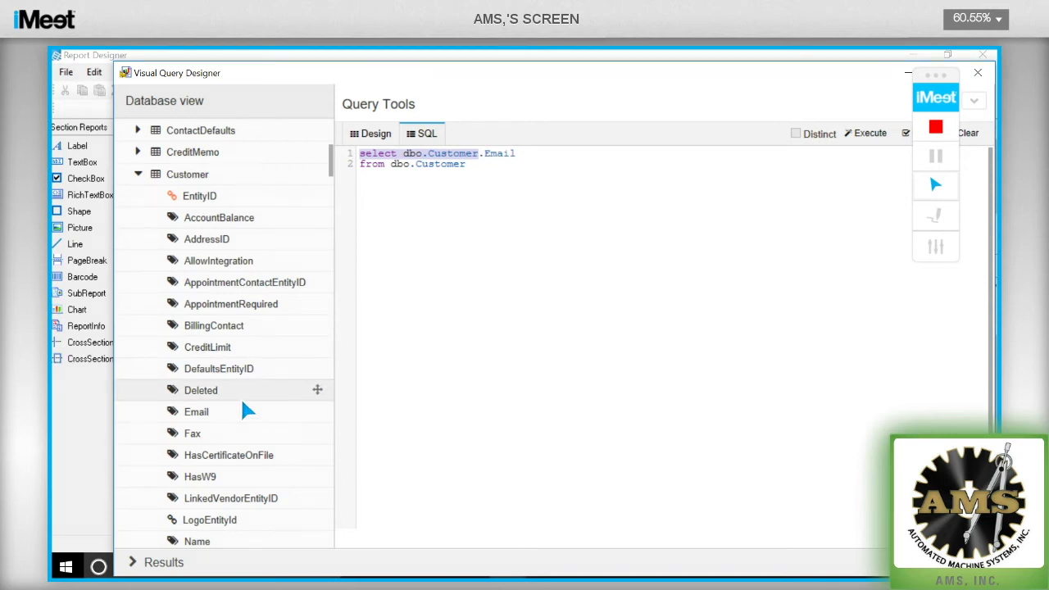
{"action": "left_click", "coordinate": [141, 174]}
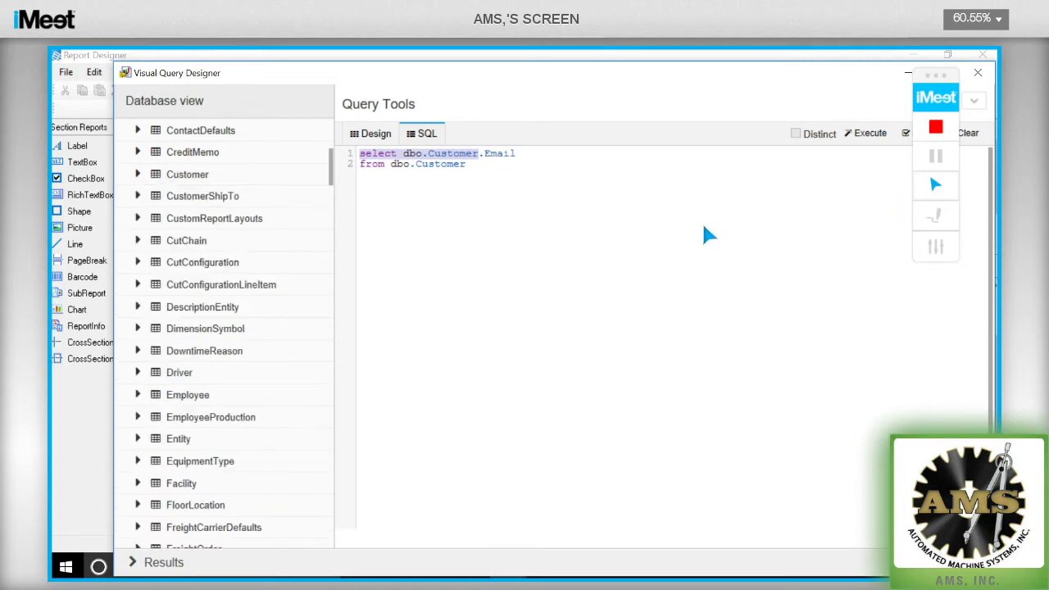
- Close the visual query designer and cancel the report data source without entering a query
{"action": "left_click", "coordinate": [983, 79]}
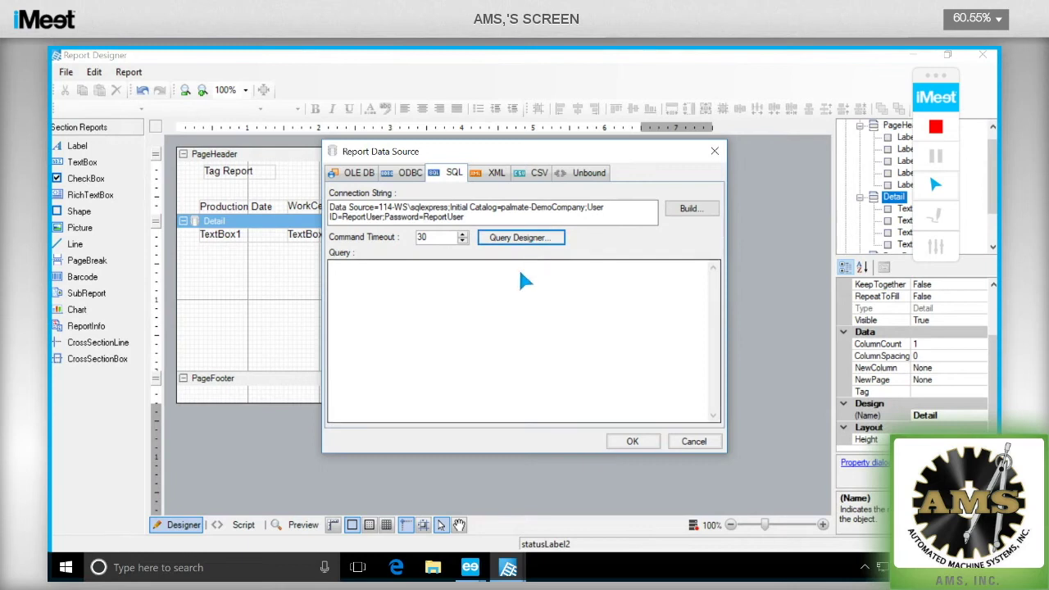
{"action": "left_click", "coordinate": [347, 277]}
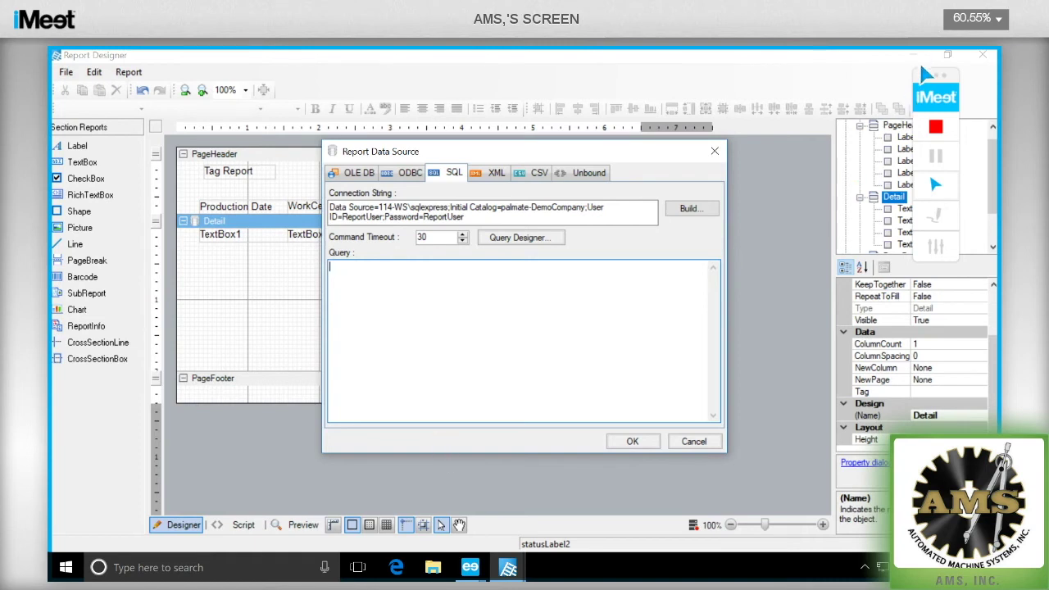
{"action": "left_click", "coordinate": [714, 444]}
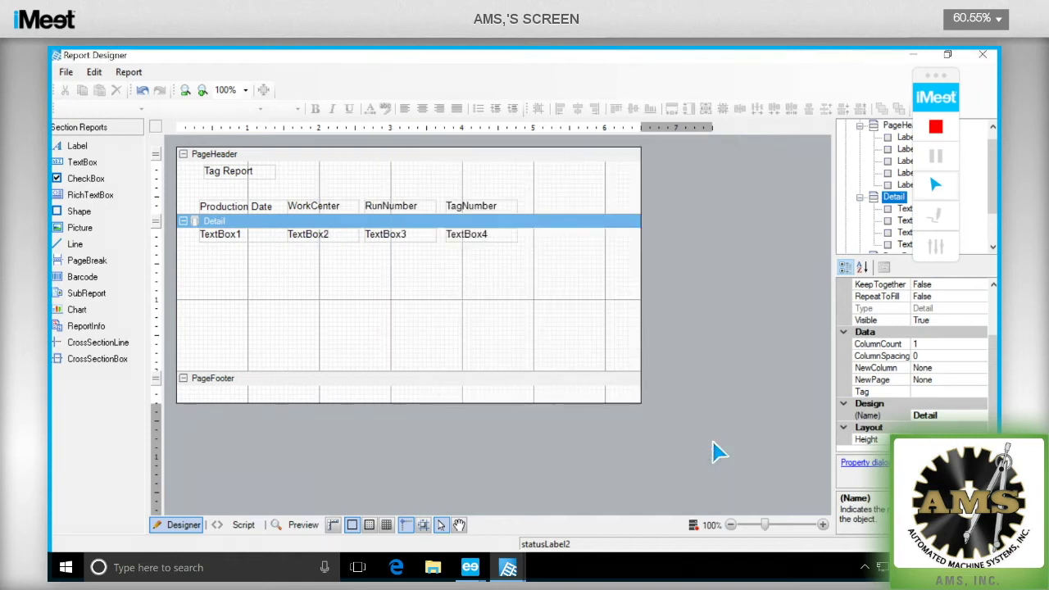
- Save the Tag Report 2 layout, confirming the save under its current name
{"action": "key", "text": "alt+F4"}
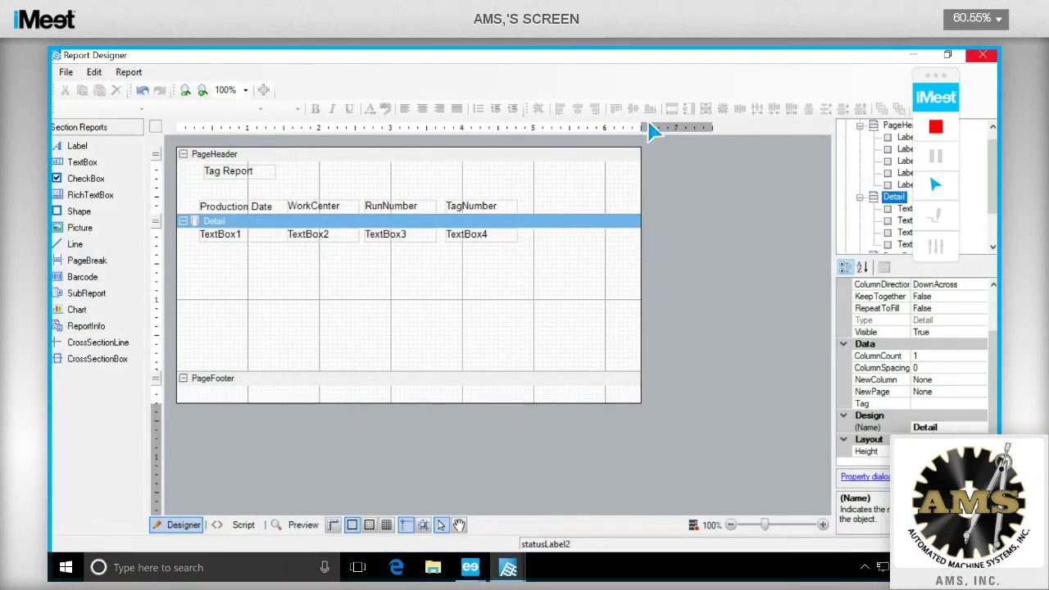
{"action": "left_click", "coordinate": [66, 72]}
{"action": "left_click", "coordinate": [86, 93]}
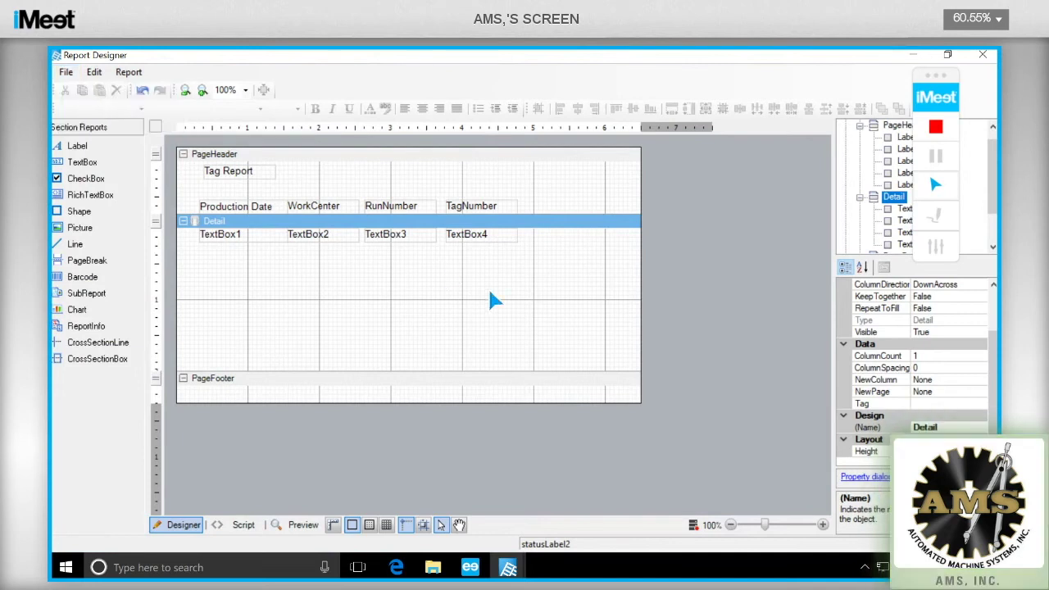
{"action": "left_click", "coordinate": [584, 372]}
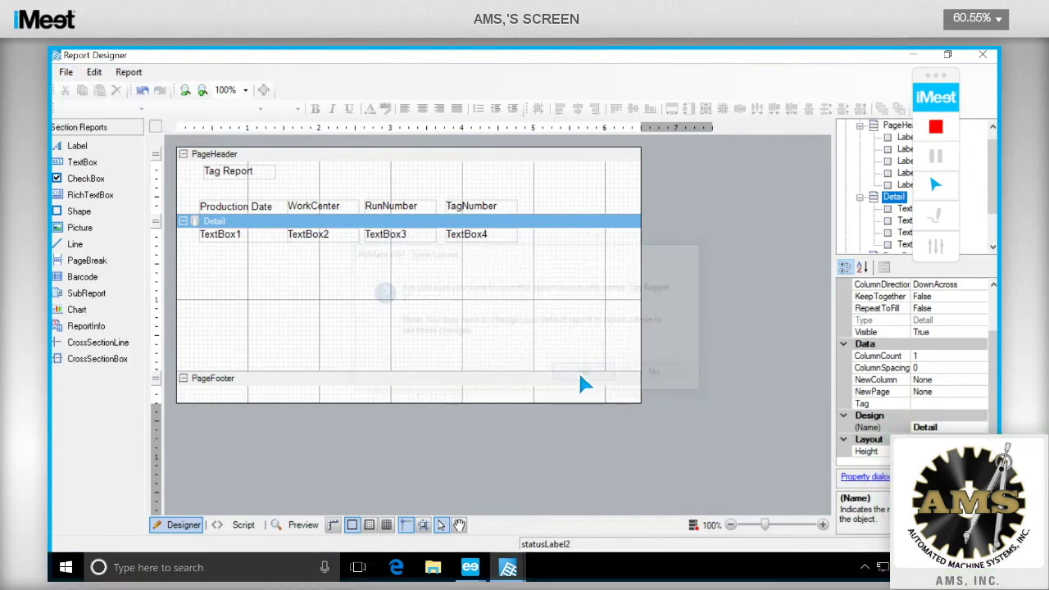
- Open the custom report query file from the desktop in Notepad and copy its entire SQL text
{"action": "left_click", "coordinate": [914, 57]}
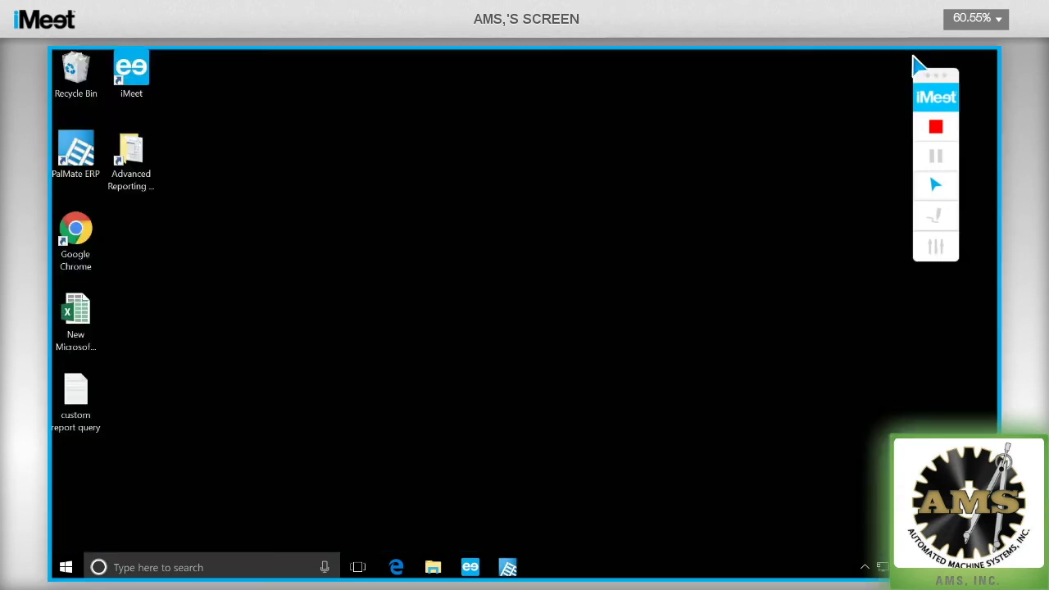
{"action": "left_click", "coordinate": [75, 427]}
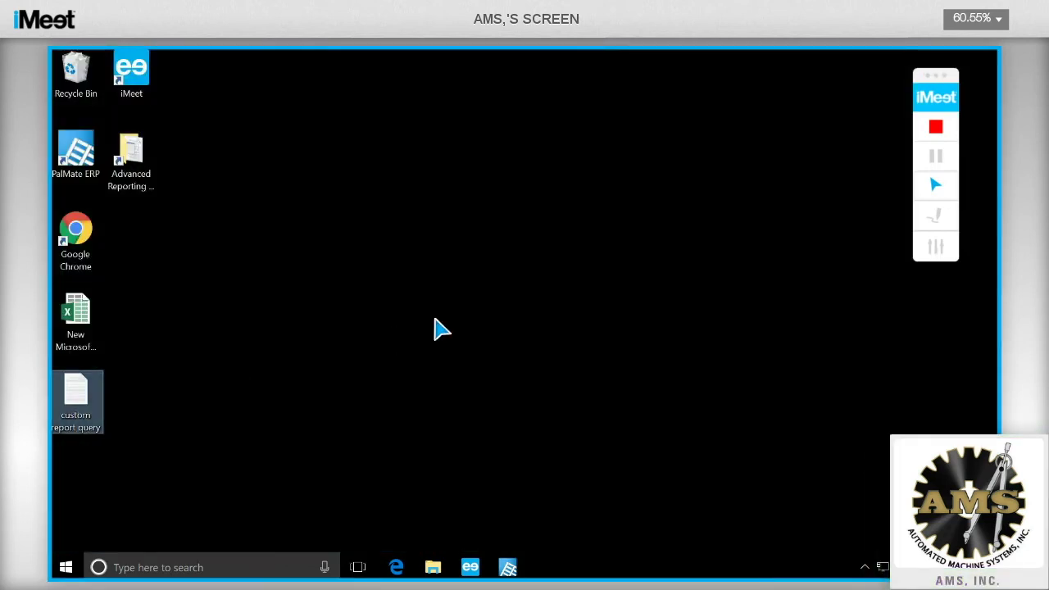
{"action": "key", "text": "Return"}
{"action": "key", "text": "ctrl+a"}
{"action": "key", "text": "ctrl+c"}
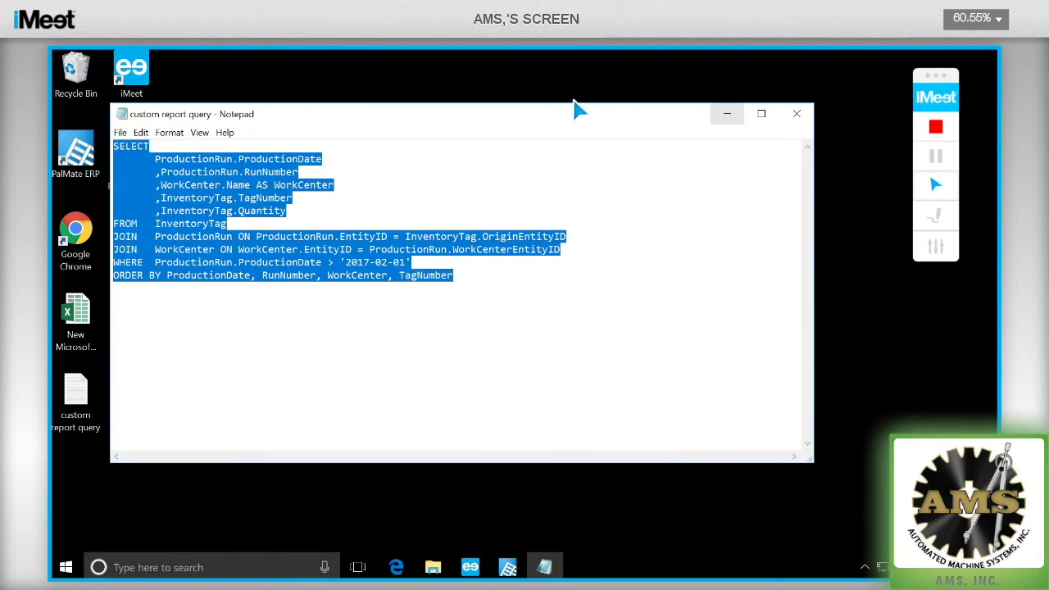
- Switch back to PalMate ERP and reopen the custom report Tag Report 2 for editing, dismissing the loading error
{"action": "left_click", "coordinate": [727, 115]}
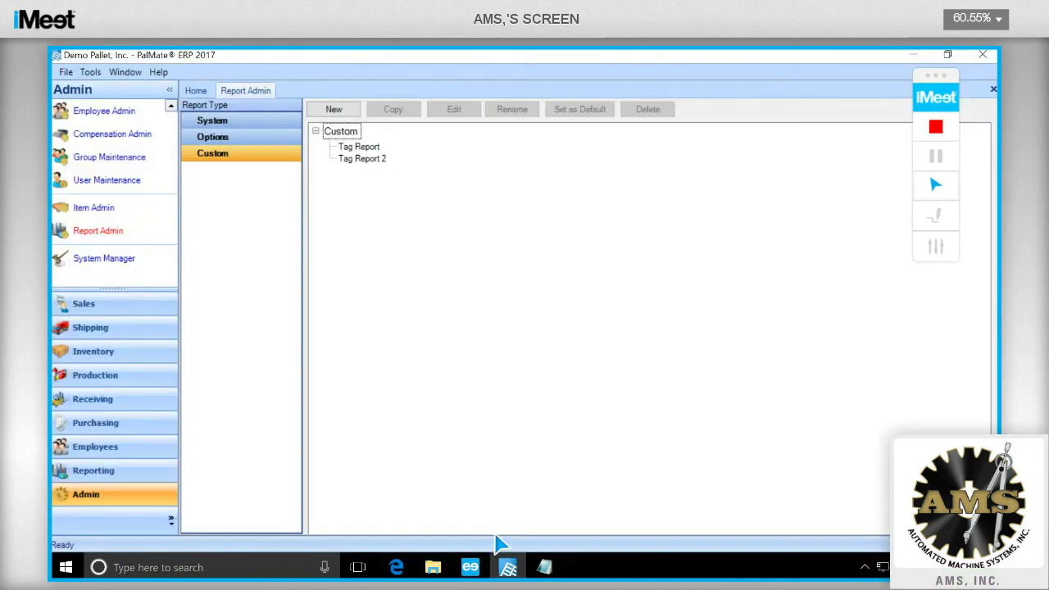
{"action": "left_click", "coordinate": [364, 158]}
{"action": "left_click", "coordinate": [453, 112]}
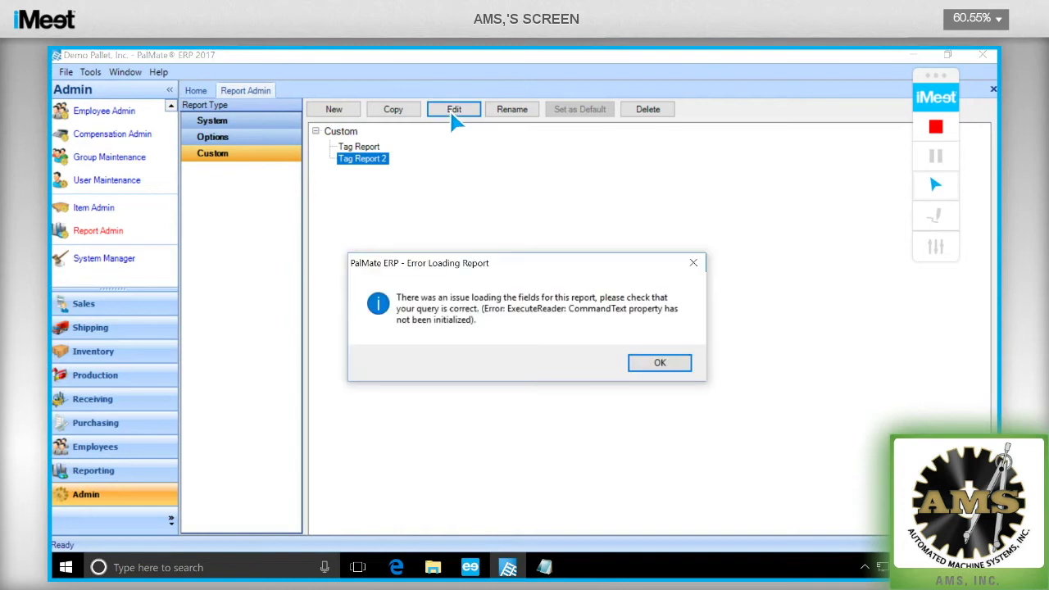
{"action": "left_click", "coordinate": [659, 360]}
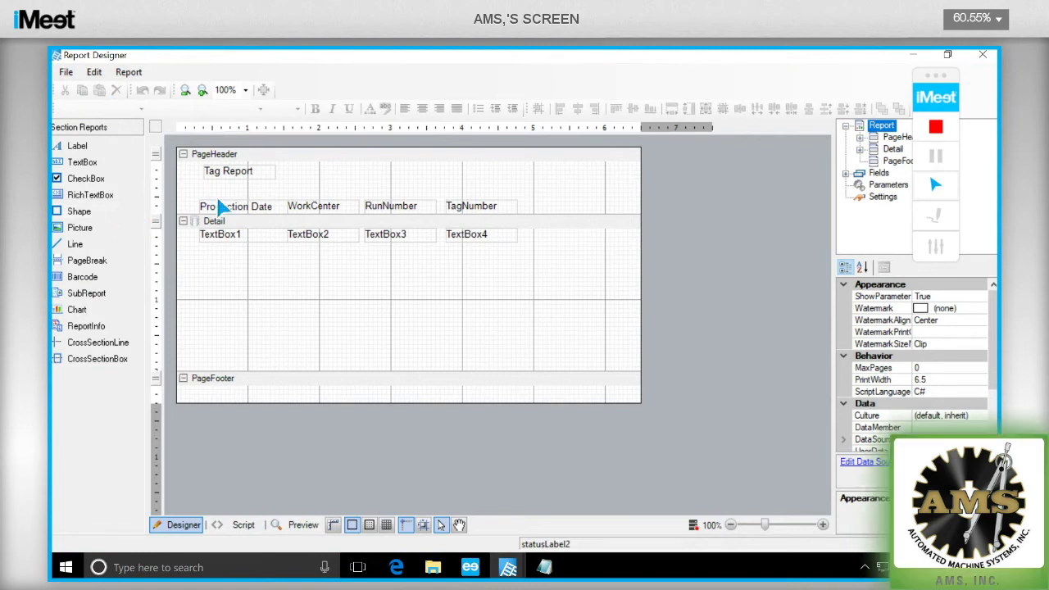
- Paste the copied InventoryTag, ProductionRun and WorkCenter query into the Detail section's SQL data source and accept it
{"action": "double_click", "coordinate": [205, 221]}
{"action": "left_click", "coordinate": [350, 273]}
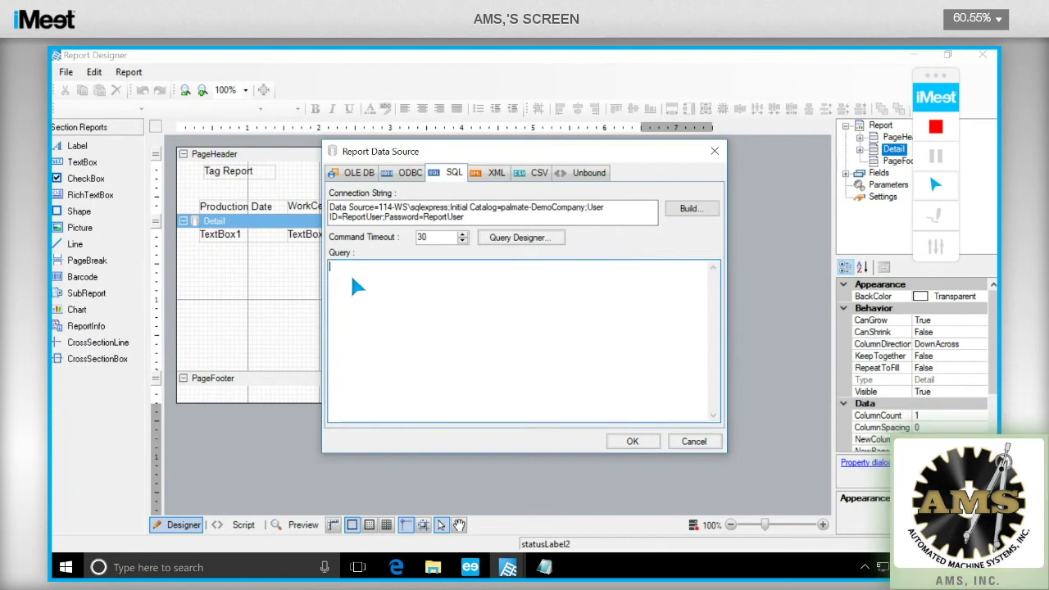
{"action": "key", "text": "ctrl+v"}
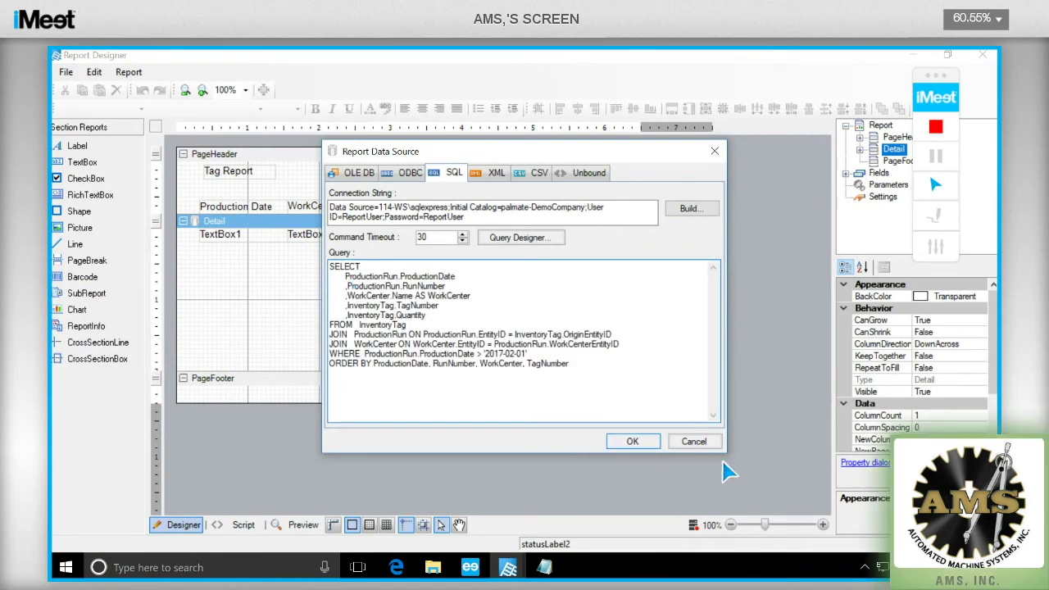
{"action": "left_click", "coordinate": [632, 442]}
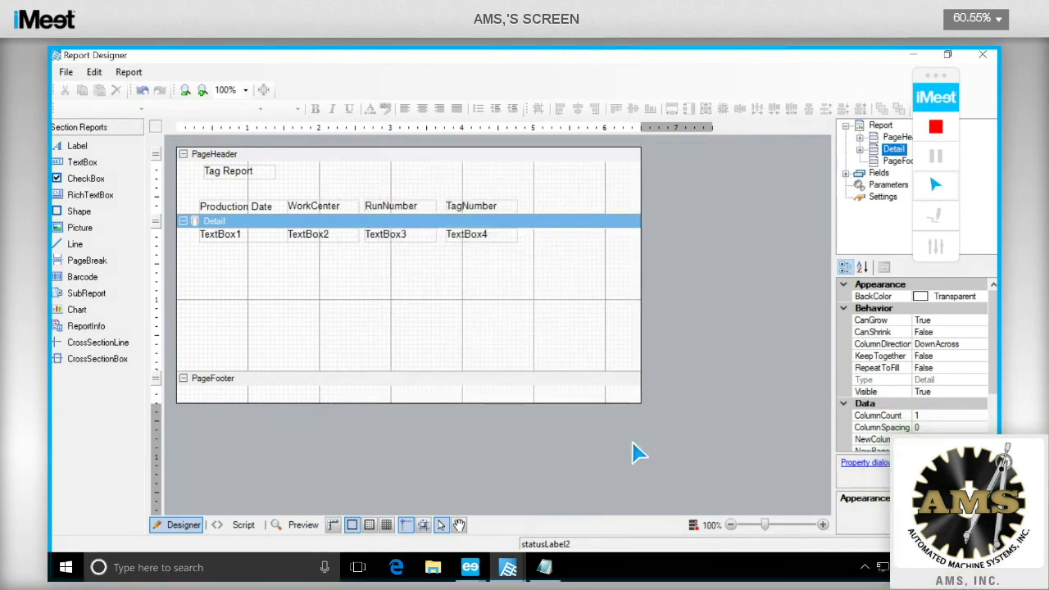
- Bind the Detail text box beneath Production Date to the ProductionDate data field
{"action": "left_click", "coordinate": [236, 239]}
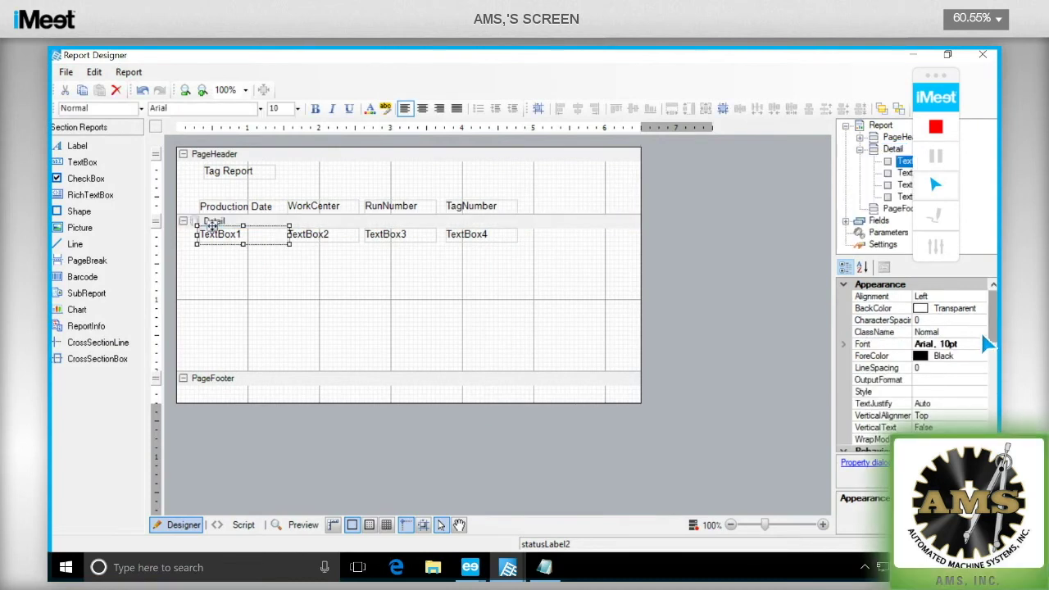
{"action": "scroll", "coordinate": [988, 342], "scroll_direction": "down", "scroll_amount": 1}
{"action": "scroll", "coordinate": [988, 344], "scroll_direction": "down", "scroll_amount": 5}
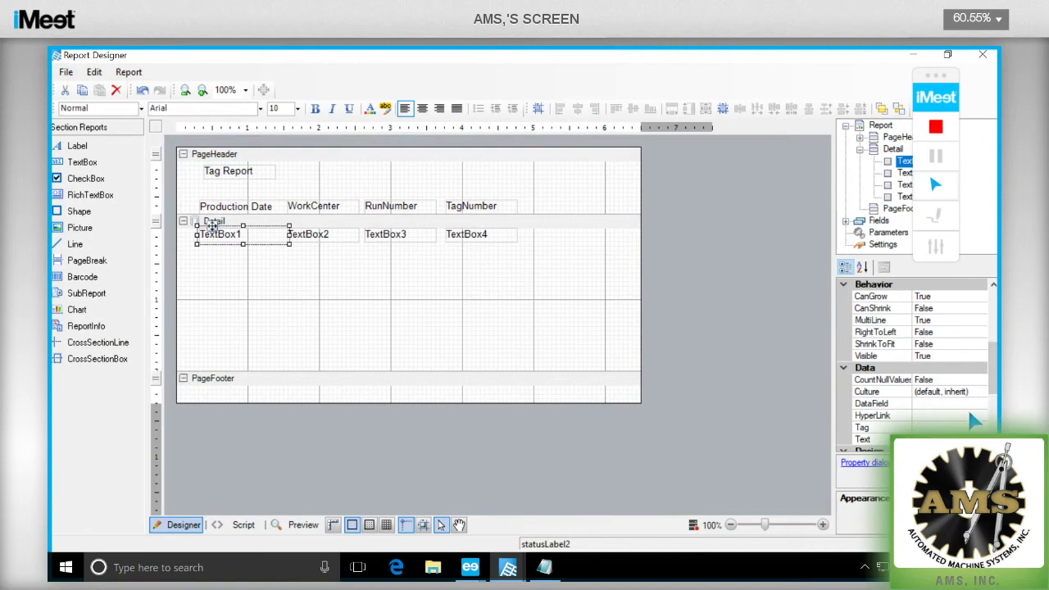
{"action": "left_click", "coordinate": [959, 403]}
{"action": "left_click", "coordinate": [981, 404]}
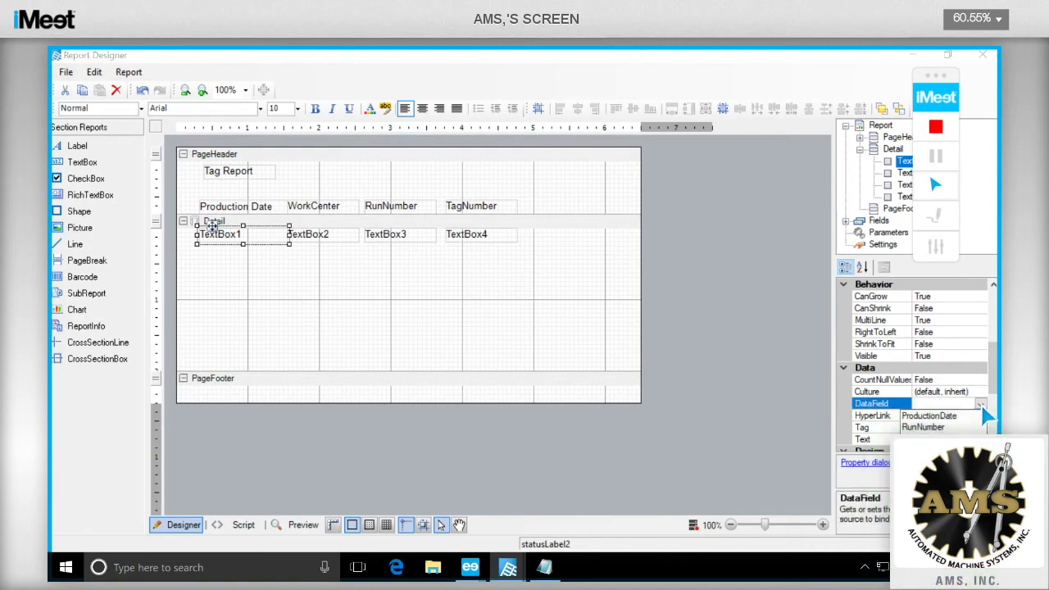
{"action": "left_click", "coordinate": [965, 416]}
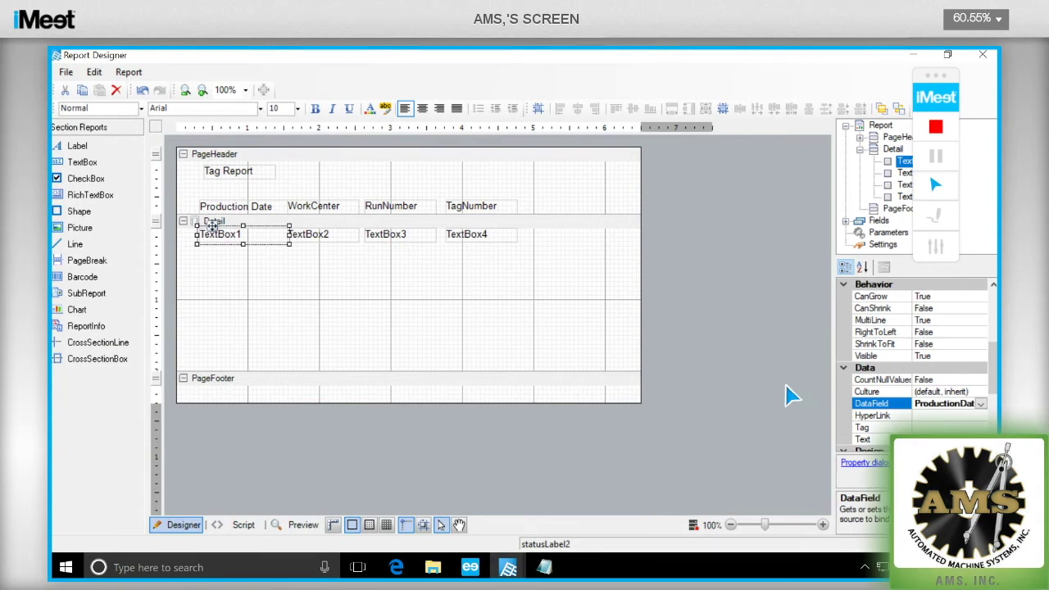
- Bind the Detail text box beneath the WorkCenter label to the WorkCenter data field
{"action": "left_click", "coordinate": [344, 238]}
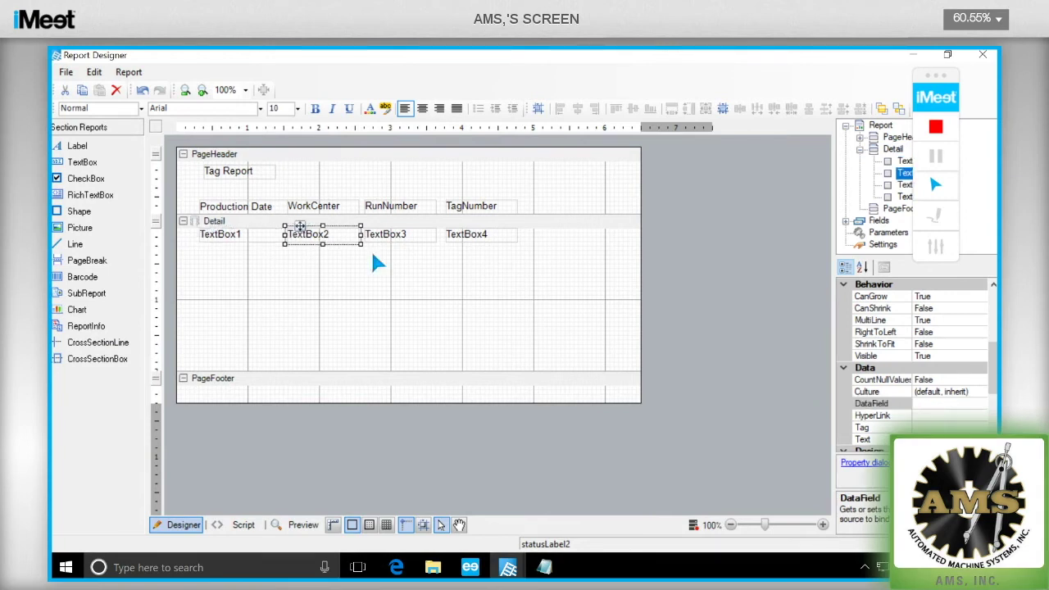
{"action": "left_click", "coordinate": [968, 405]}
{"action": "left_click", "coordinate": [980, 405]}
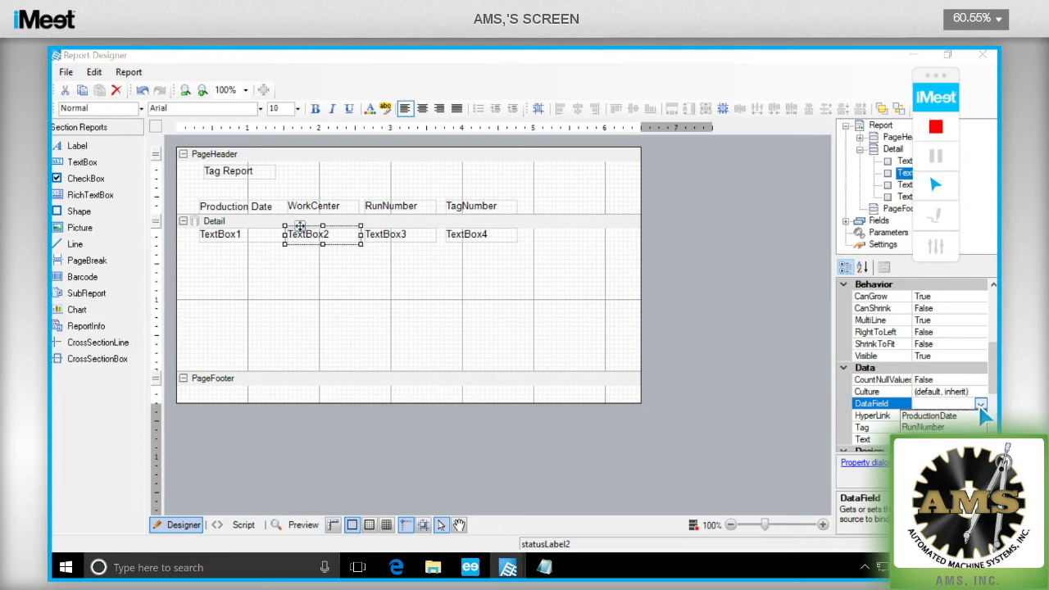
{"action": "left_click", "coordinate": [942, 438]}
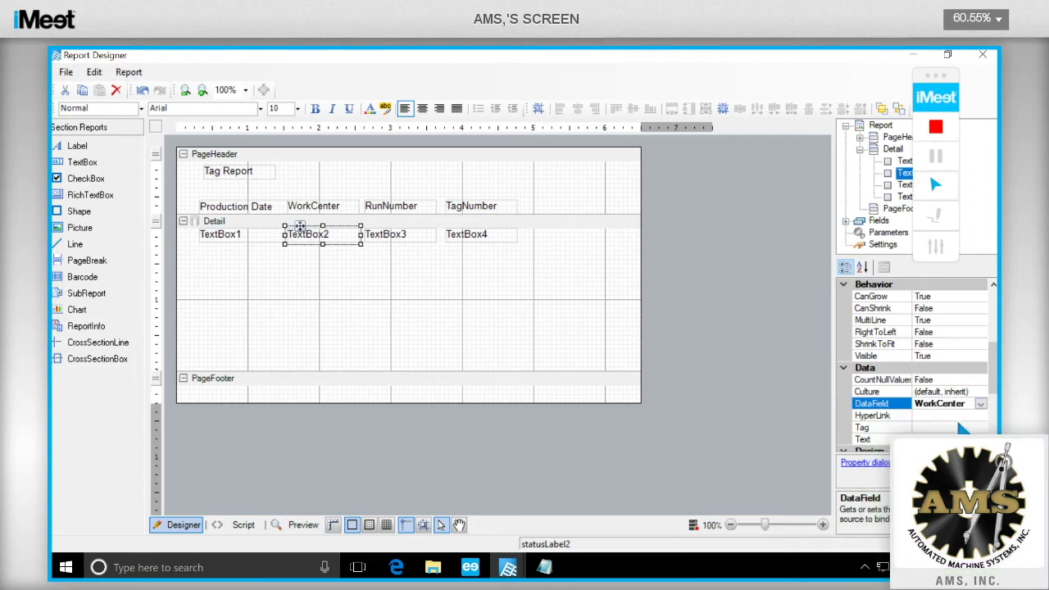
- Bind the Detail text box beneath the RunNumber label to the RunNumber data field
{"action": "left_click", "coordinate": [434, 242]}
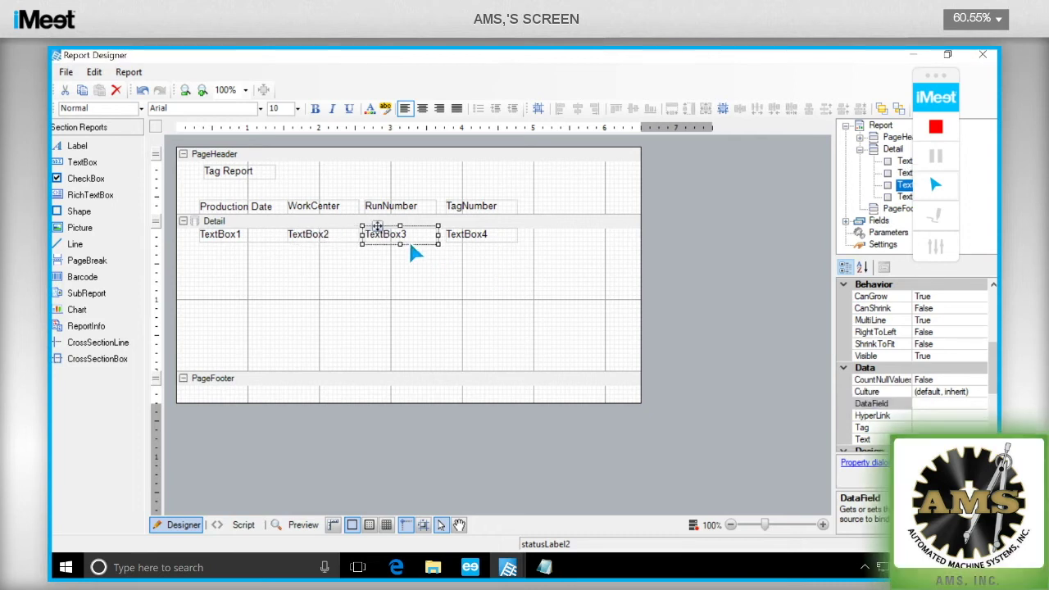
{"action": "left_click", "coordinate": [970, 402]}
{"action": "left_click", "coordinate": [980, 404]}
{"action": "left_click", "coordinate": [971, 427]}
- Bind the Detail text box beneath the TagNumber label to its matching tag number data field
{"action": "left_click", "coordinate": [474, 240]}
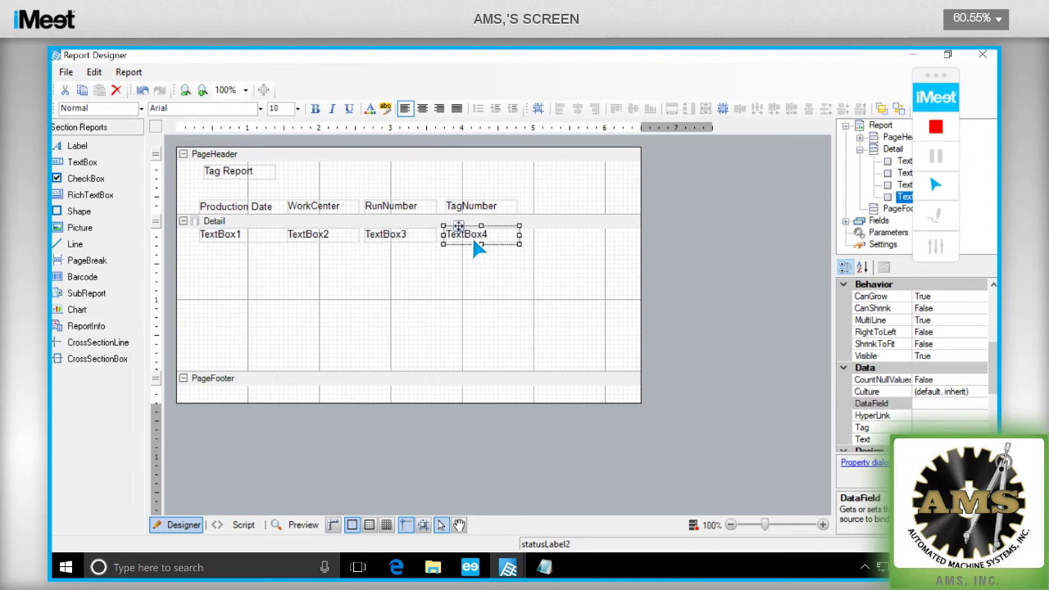
{"action": "left_click", "coordinate": [973, 400]}
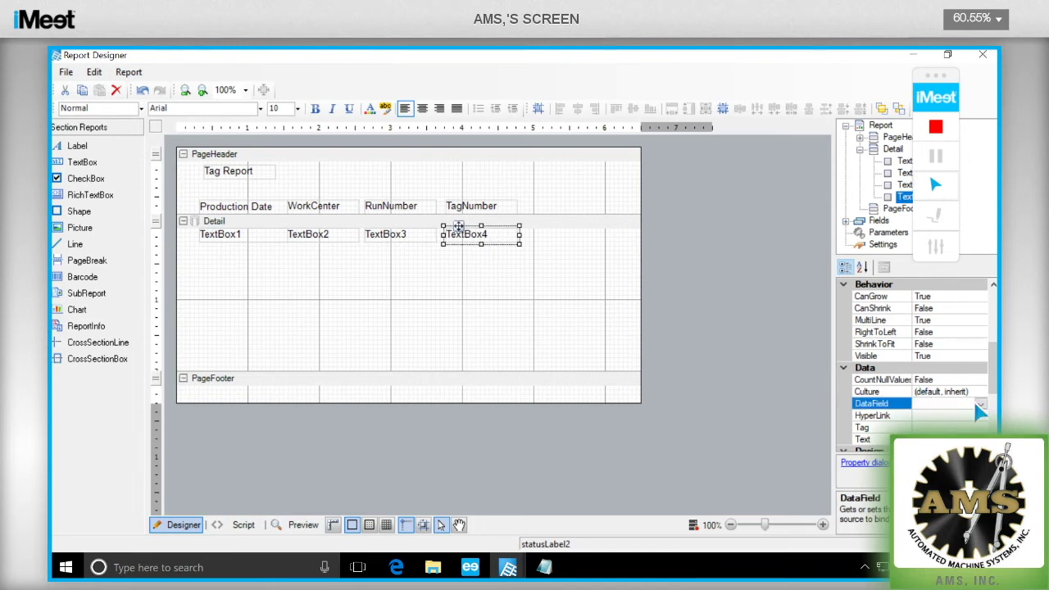
{"action": "left_click", "coordinate": [981, 405]}
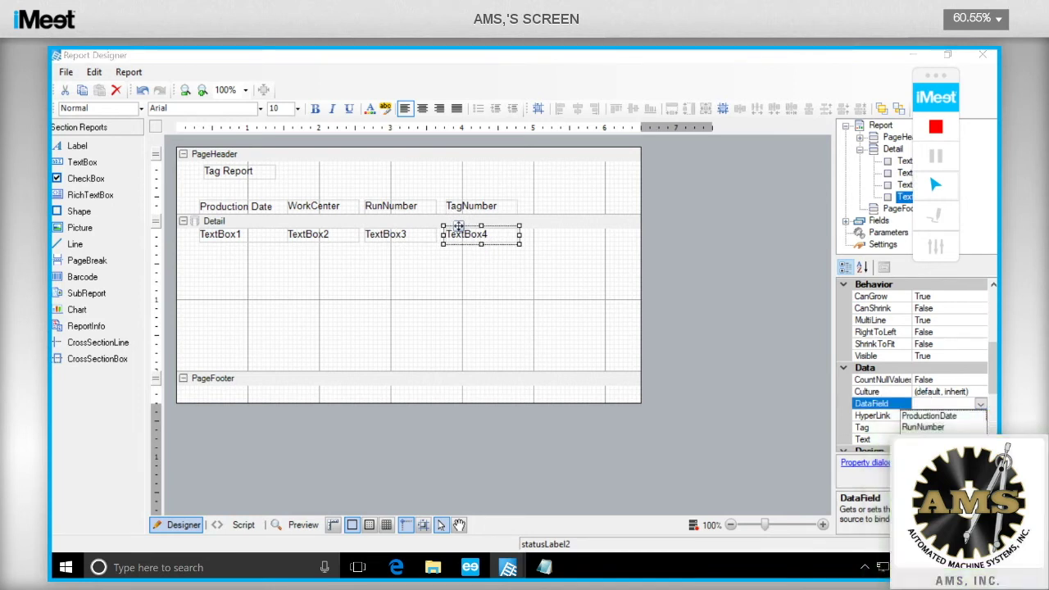
{"action": "left_click", "coordinate": [942, 439]}
- Shrink the Detail section's height so it ends just below its row of text boxes
{"action": "left_click", "coordinate": [426, 256]}
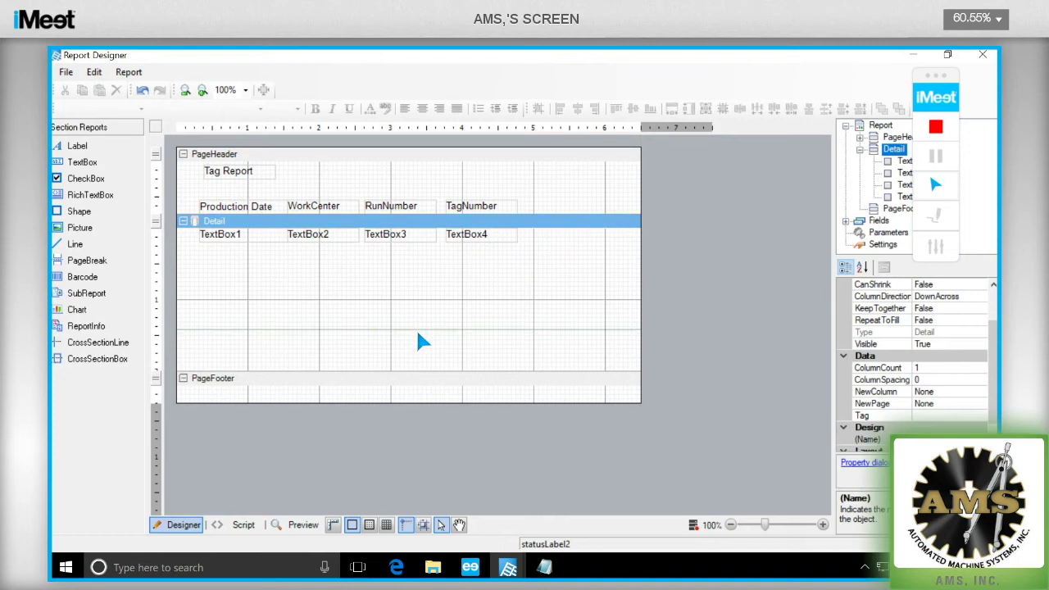
{"action": "left_click_drag", "start_coordinate": [417, 332], "coordinate": [417, 332]}
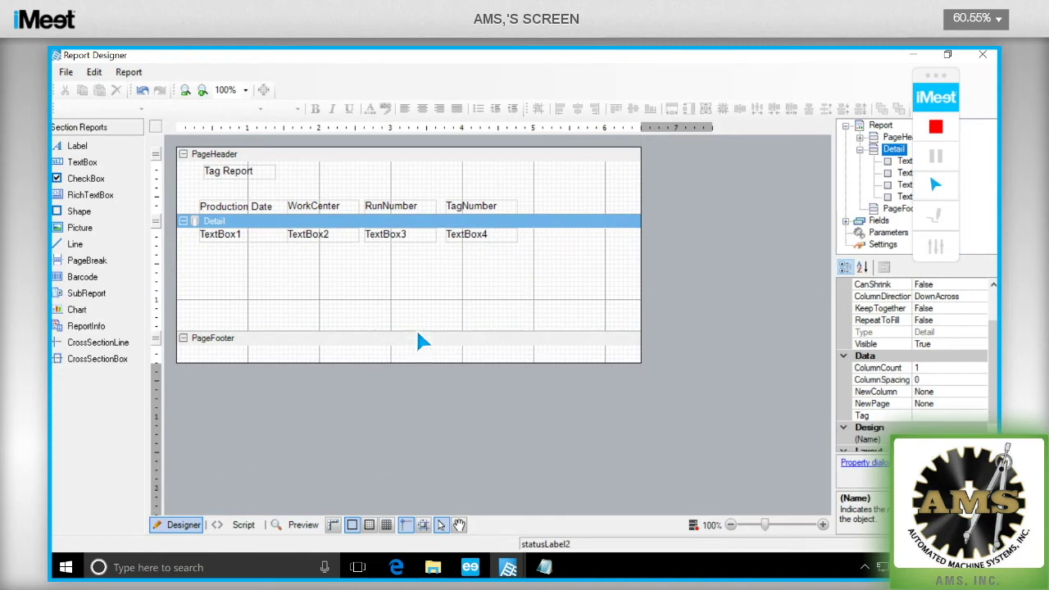
{"action": "left_click", "coordinate": [409, 246]}
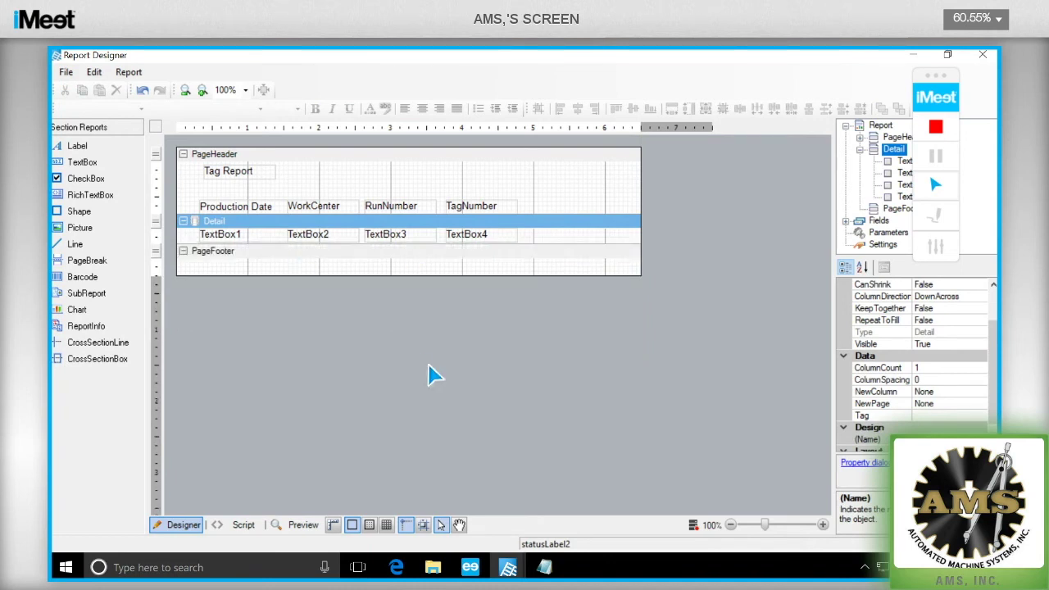
- Save the custom report layout under the name Tag Report 2 and leave the Report Designer
{"action": "left_click", "coordinate": [64, 73]}
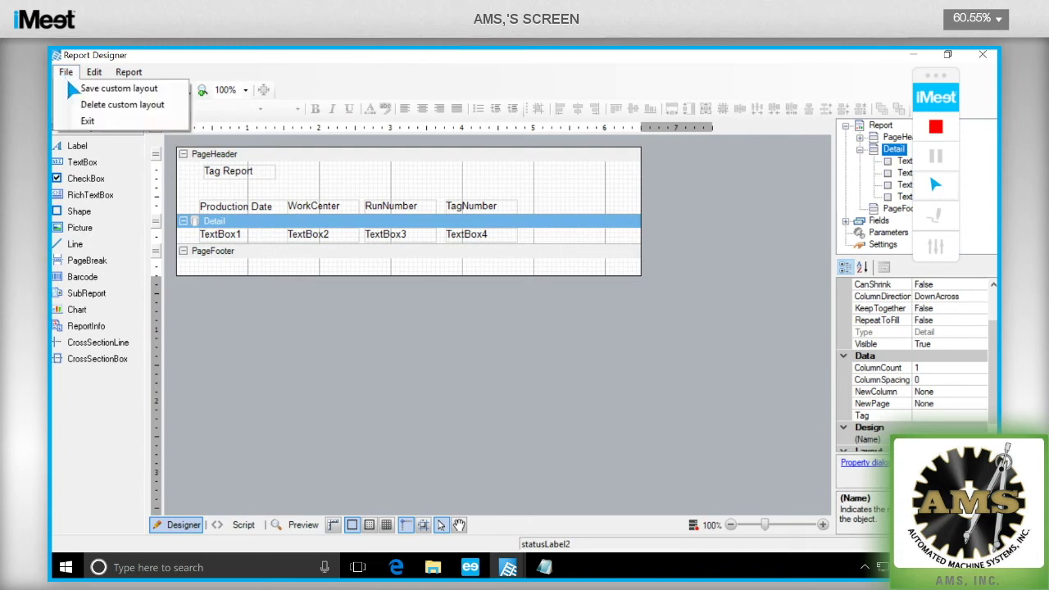
{"action": "left_click", "coordinate": [90, 90]}
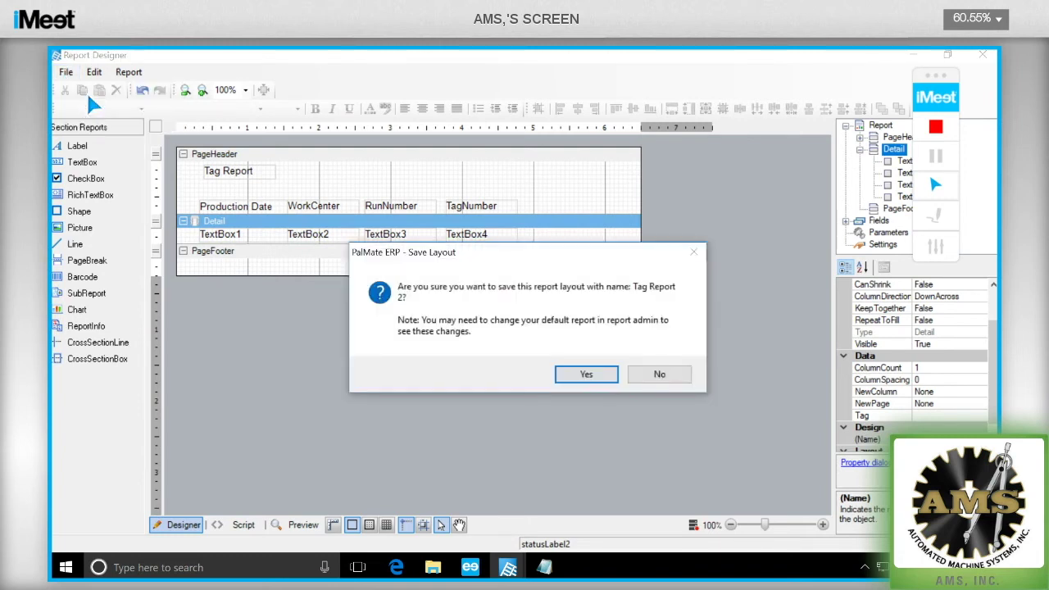
{"action": "left_click", "coordinate": [578, 377]}
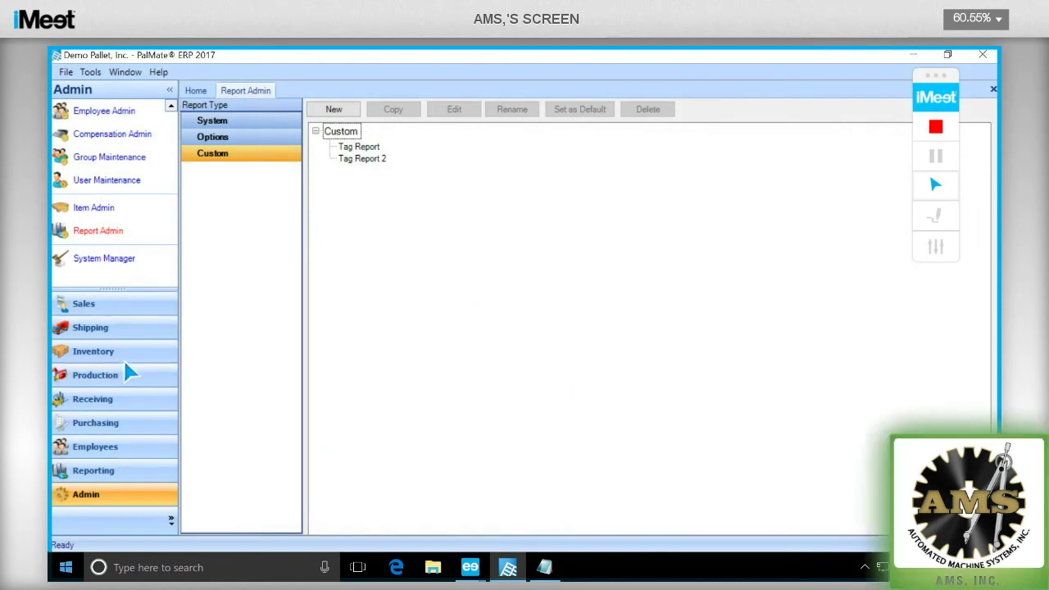
- Run Tag Report 2 from the custom reports under Reporting, review its output and close the preview
{"action": "left_click", "coordinate": [86, 474]}
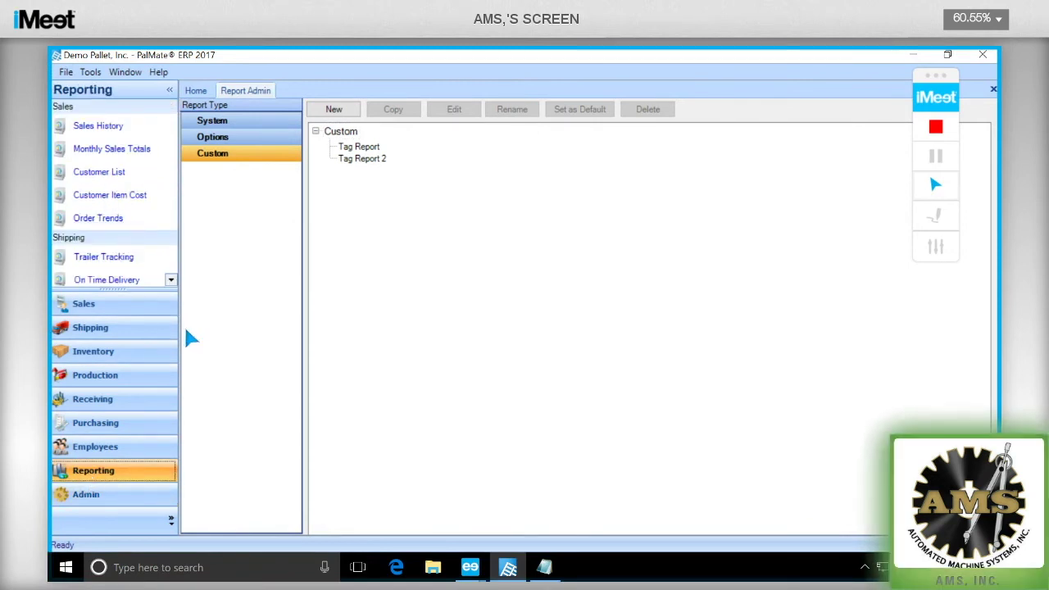
{"action": "left_click", "coordinate": [171, 280]}
{"action": "left_click", "coordinate": [170, 280]}
{"action": "left_click", "coordinate": [171, 281]}
{"action": "left_click", "coordinate": [171, 280]}
{"action": "left_click", "coordinate": [170, 281]}
{"action": "left_click", "coordinate": [170, 280]}
{"action": "left_click", "coordinate": [171, 280]}
{"action": "left_click", "coordinate": [171, 281]}
{"action": "left_click", "coordinate": [170, 280]}
{"action": "left_click", "coordinate": [171, 280]}
{"action": "left_click", "coordinate": [170, 280]}
{"action": "left_click", "coordinate": [170, 280]}
{"action": "left_click", "coordinate": [170, 280]}
{"action": "left_click", "coordinate": [170, 280]}
{"action": "left_click", "coordinate": [171, 280]}
{"action": "left_click", "coordinate": [171, 281]}
{"action": "left_click", "coordinate": [171, 280]}
{"action": "left_click", "coordinate": [170, 280]}
{"action": "left_click", "coordinate": [171, 280]}
{"action": "left_click", "coordinate": [170, 280]}
{"action": "left_click", "coordinate": [171, 281]}
{"action": "left_click", "coordinate": [171, 280]}
{"action": "left_click", "coordinate": [170, 281]}
{"action": "left_click", "coordinate": [171, 280]}
{"action": "left_click", "coordinate": [171, 280]}
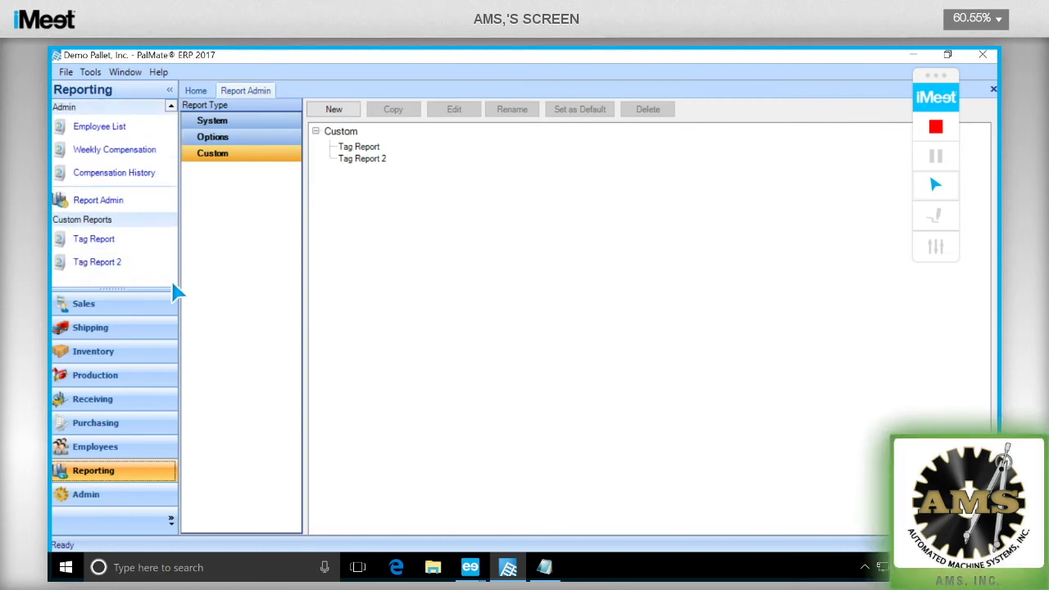
{"action": "left_click", "coordinate": [113, 263]}
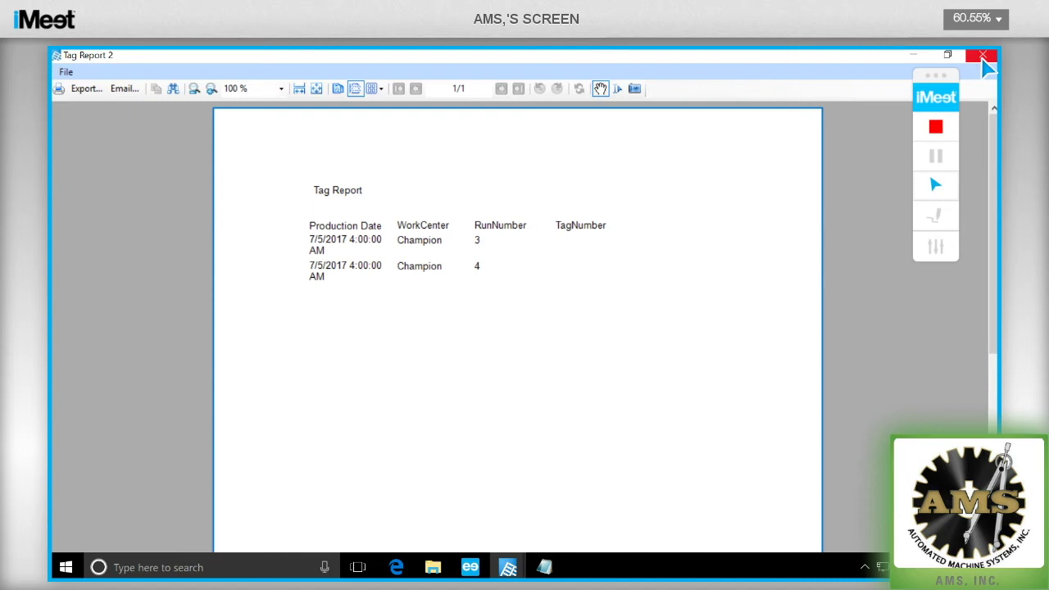
{"action": "left_click", "coordinate": [915, 59]}
{"action": "left_click", "coordinate": [983, 55]}
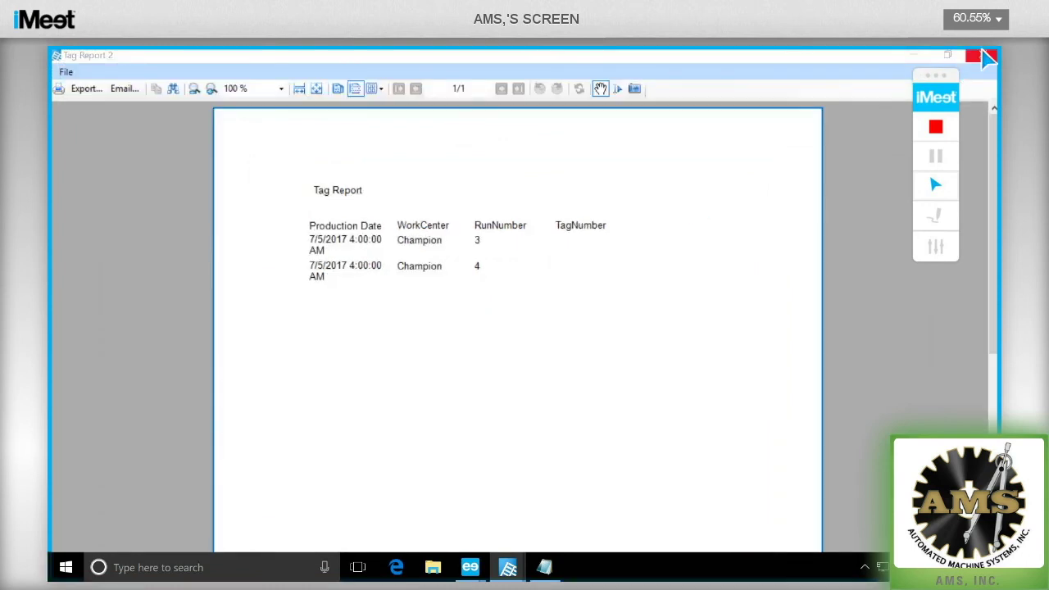
{"action": "left_click", "coordinate": [982, 56]}
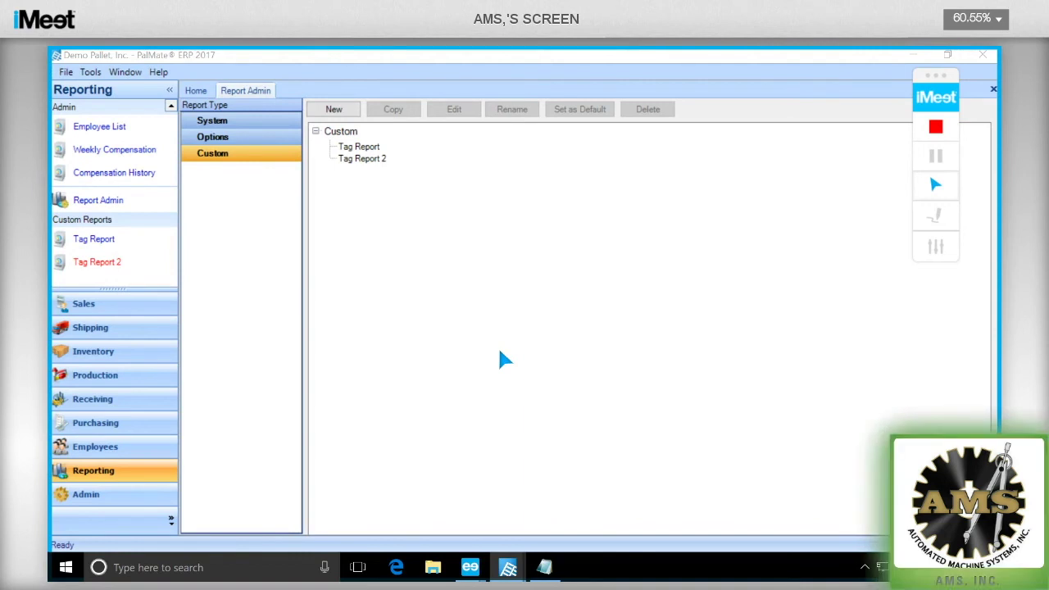
- Copy the System layout of the Bill Of Lading system report as BOL2
{"action": "left_click", "coordinate": [223, 125]}
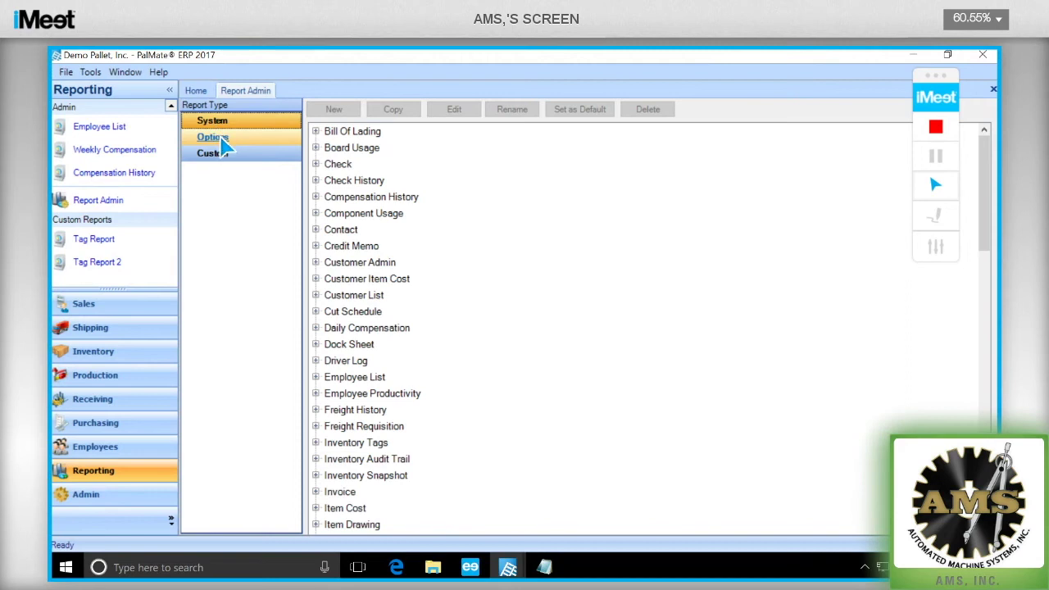
{"action": "left_click", "coordinate": [215, 138]}
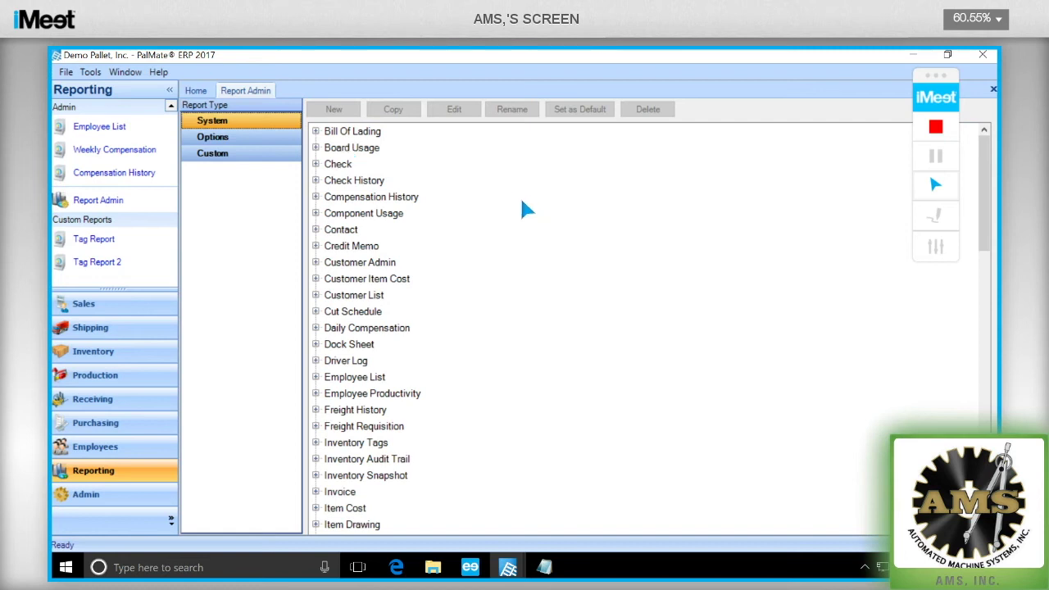
{"action": "left_click", "coordinate": [318, 133]}
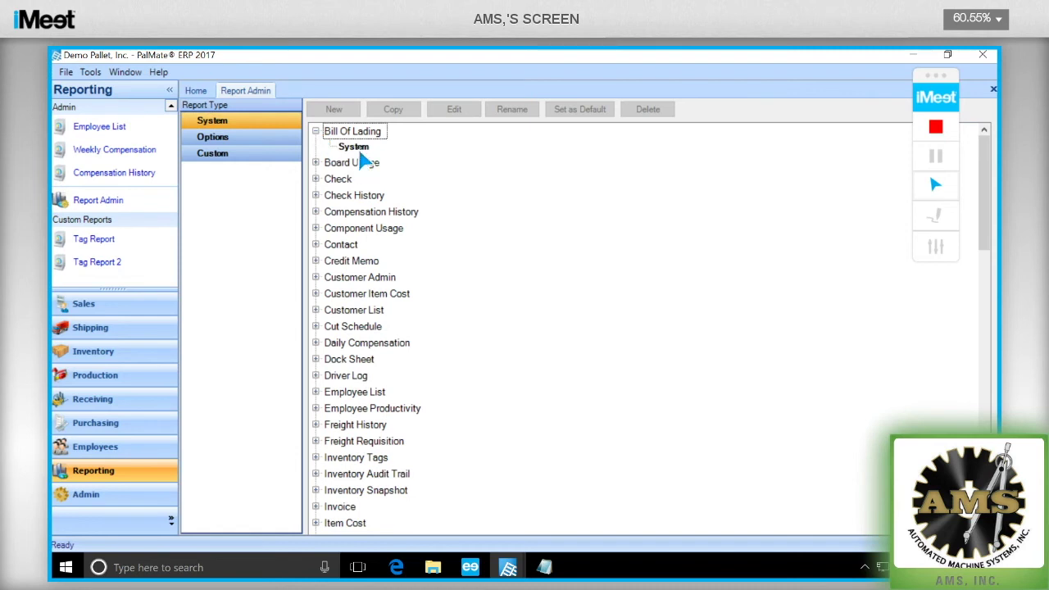
{"action": "left_click", "coordinate": [360, 153]}
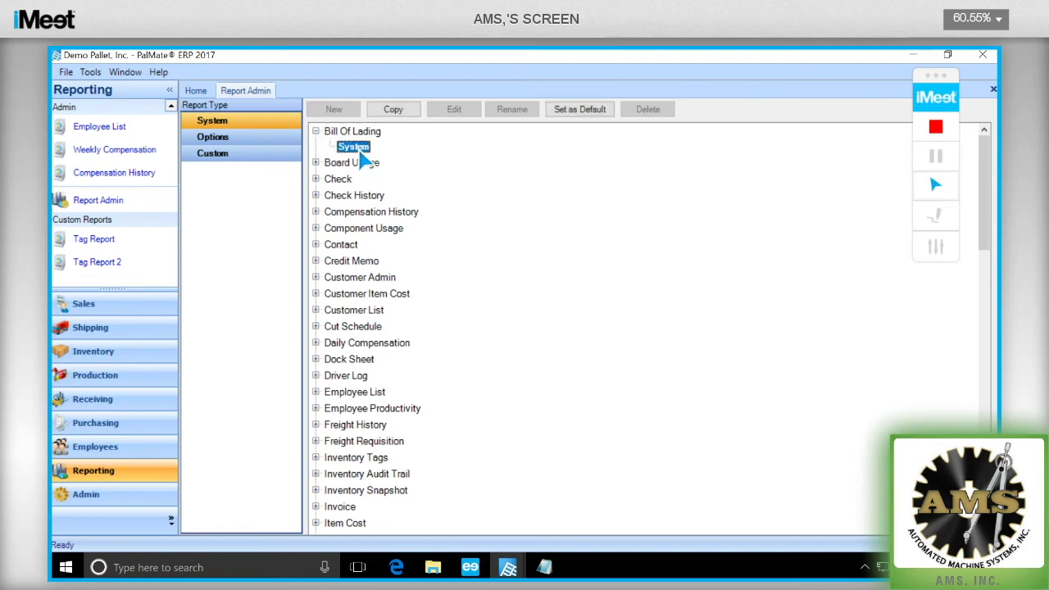
{"action": "left_click", "coordinate": [411, 113]}
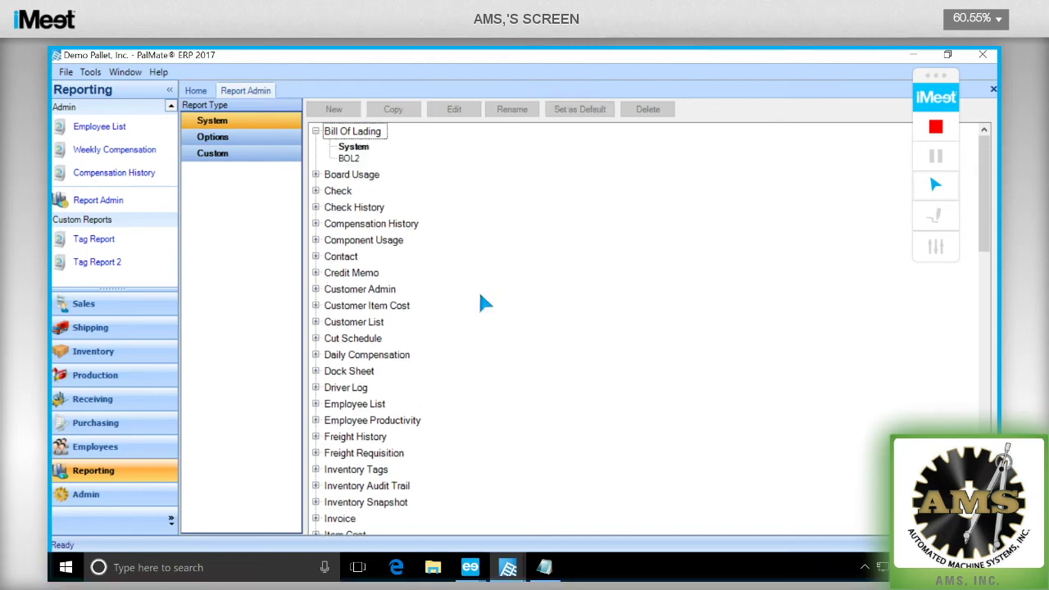
- Set BOL2 as the default Bill Of Lading report layout
{"action": "left_click", "coordinate": [361, 158]}
{"action": "key", "text": "Up"}
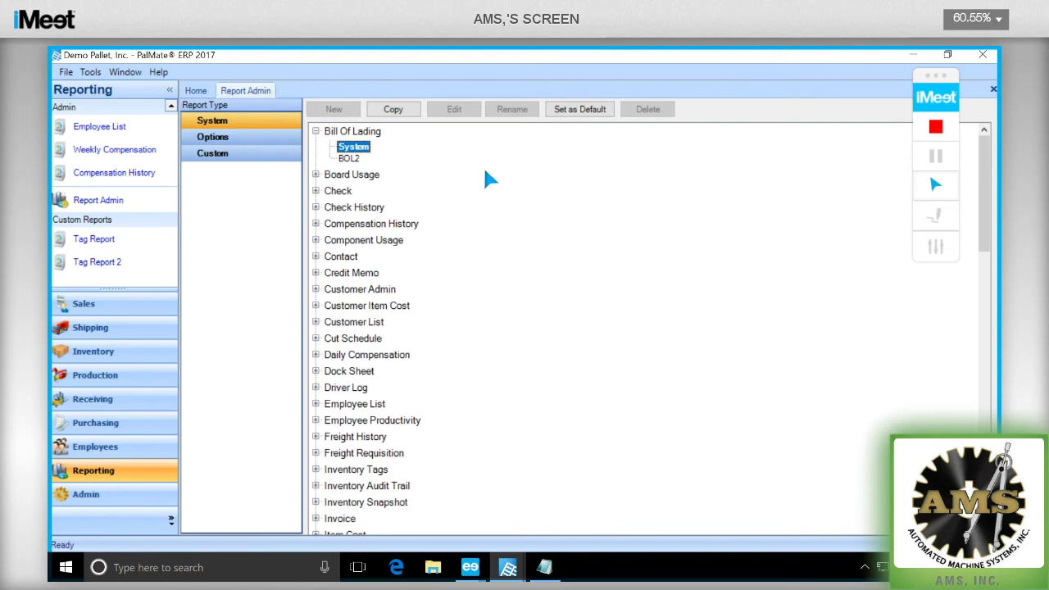
{"action": "left_click", "coordinate": [359, 161]}
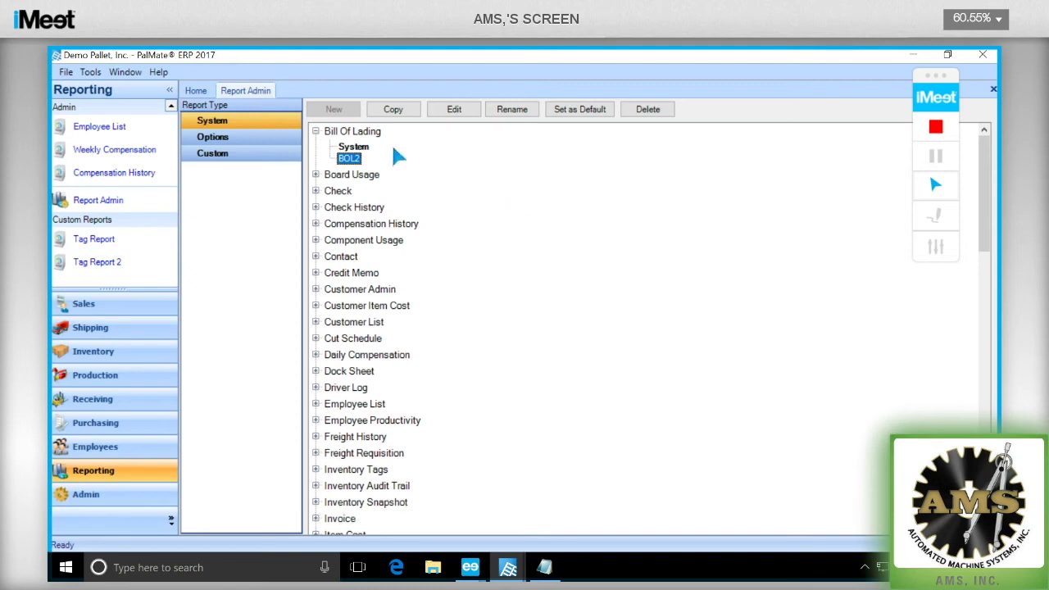
{"action": "left_click", "coordinate": [368, 149]}
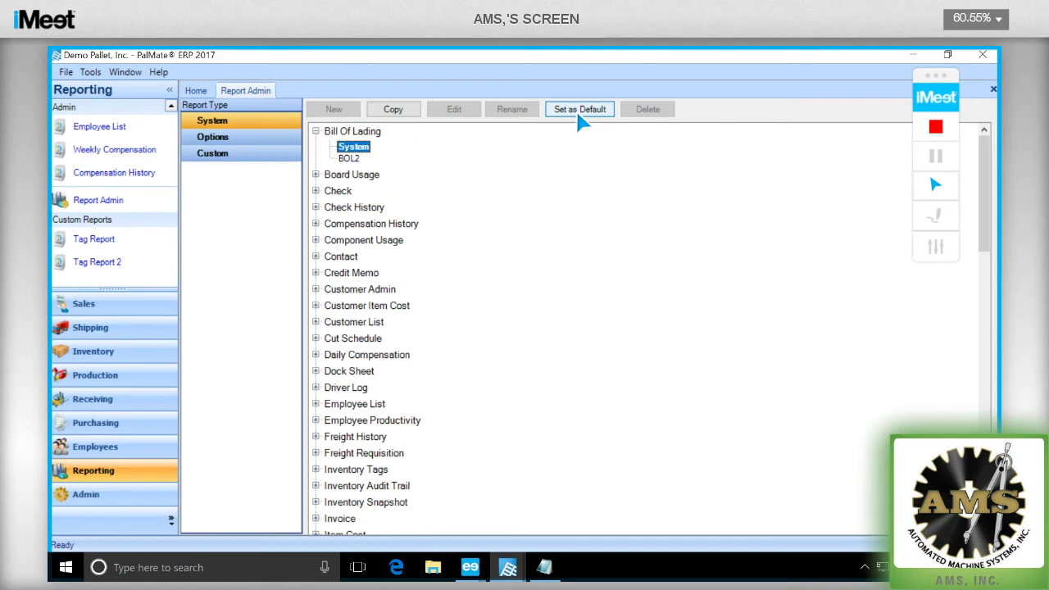
{"action": "left_click", "coordinate": [355, 160]}
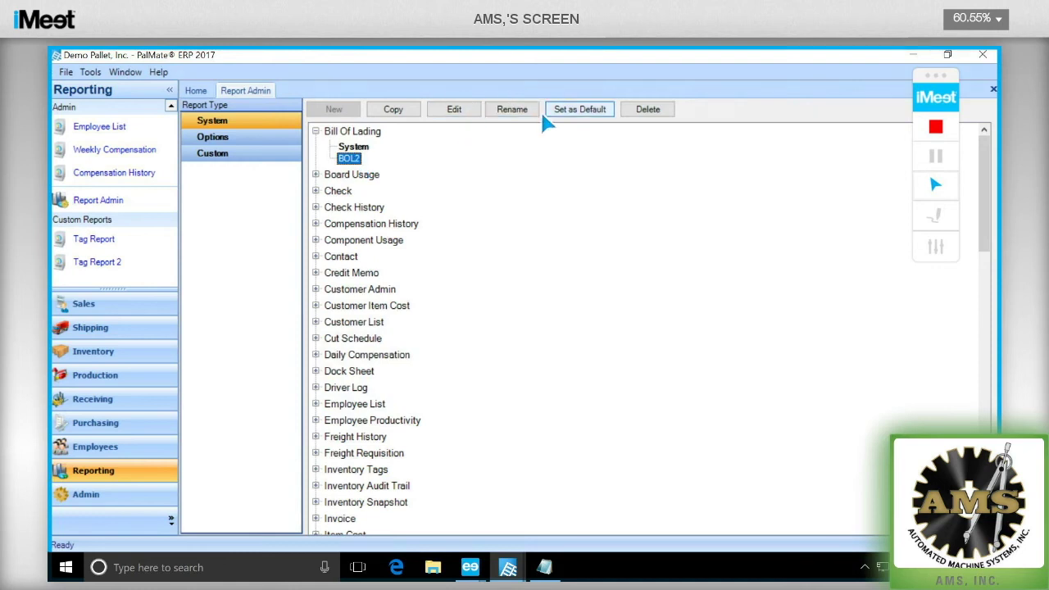
{"action": "left_click", "coordinate": [579, 115]}
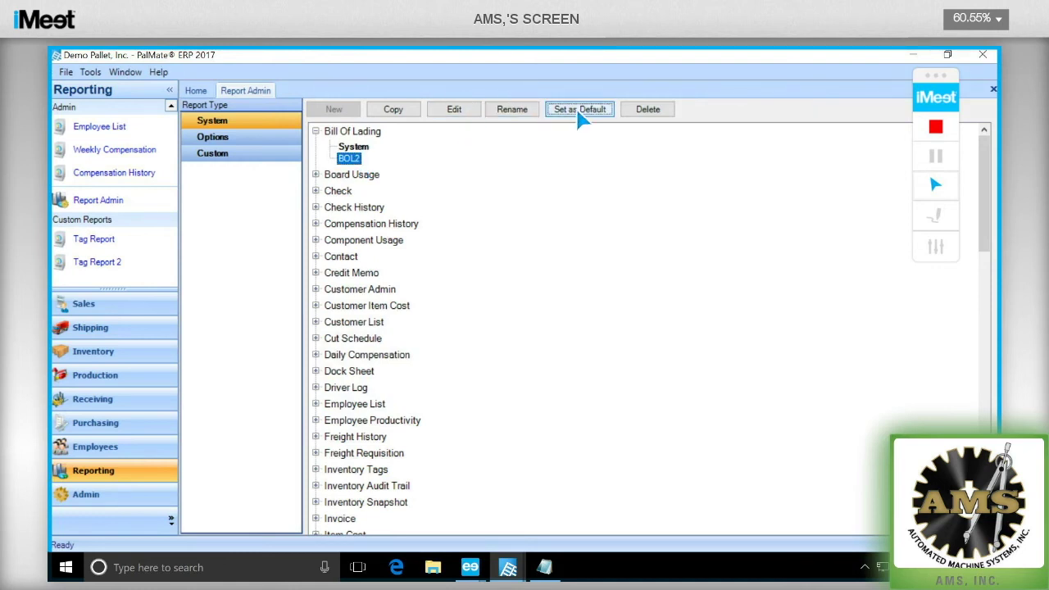
- Open the BOL2 layout in the Report Designer, examine its sections down to the page footer, and close it
{"action": "left_click", "coordinate": [350, 162]}
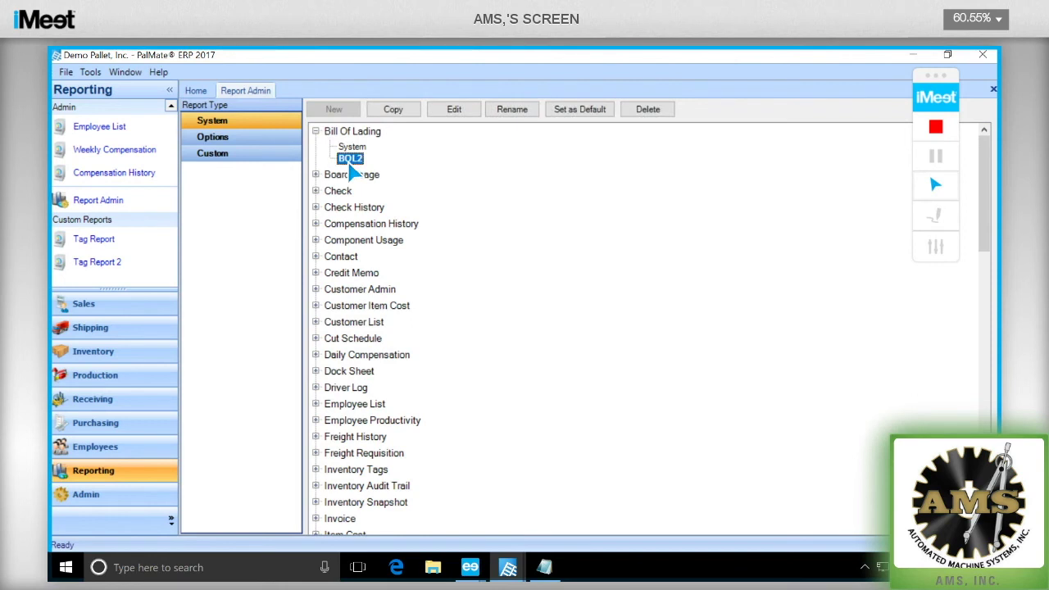
{"action": "double_click", "coordinate": [350, 161]}
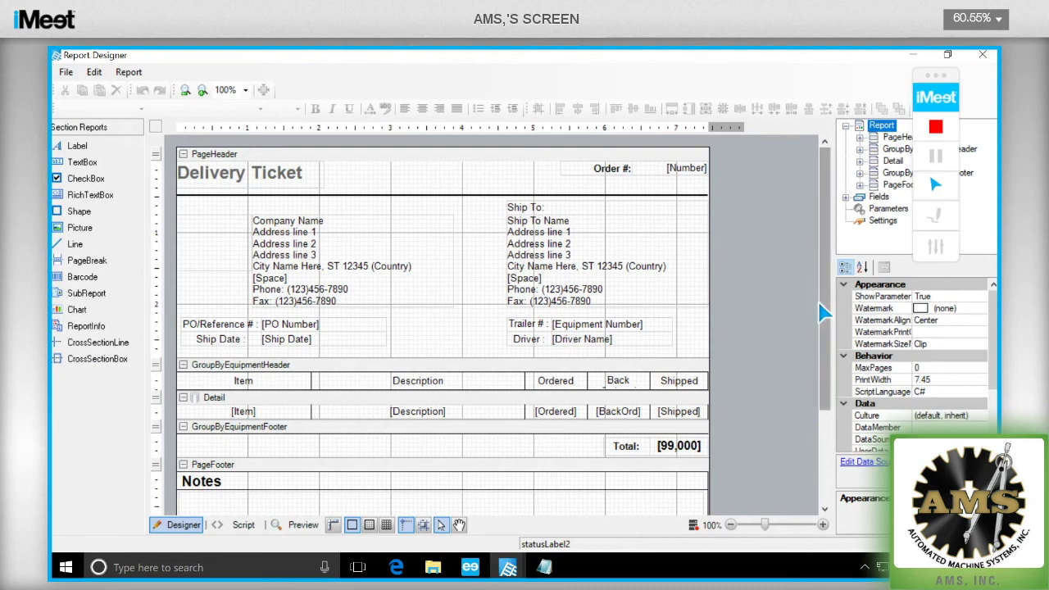
{"action": "scroll", "coordinate": [823, 312], "scroll_direction": "down", "scroll_amount": 3}
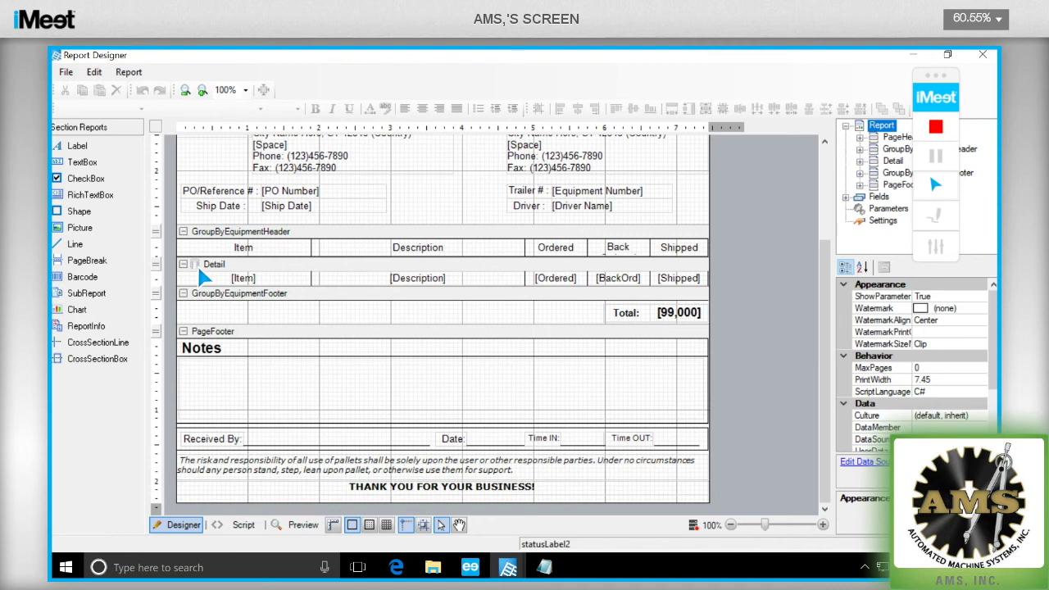
{"action": "left_click", "coordinate": [982, 56]}
{"action": "left_click", "coordinate": [564, 358]}
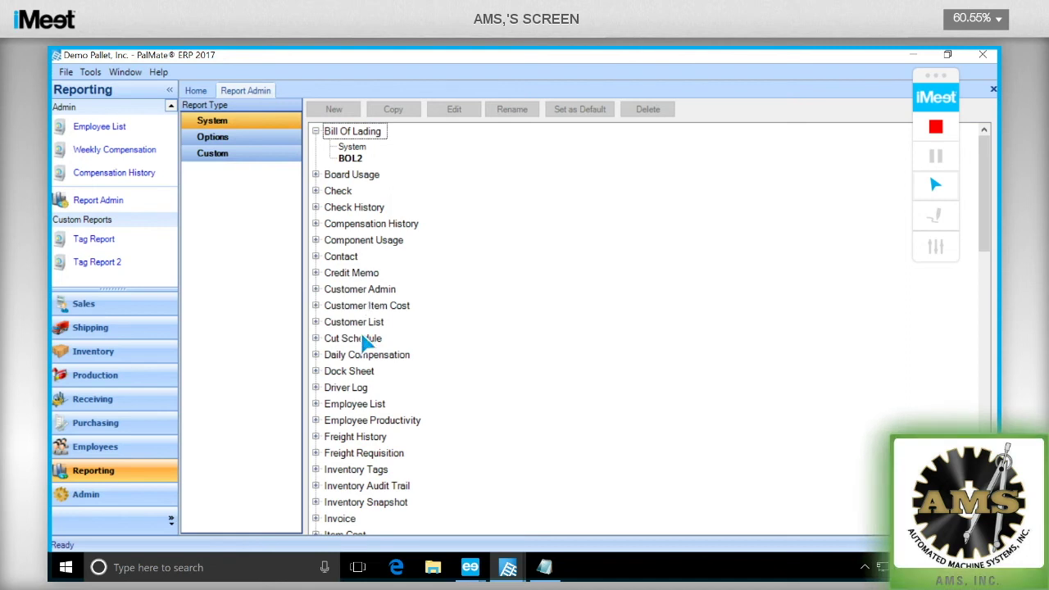
- Reopen the custom report Tag Report 2 for editing and add a text box to the PageFooter beneath the TagNumber column
{"action": "left_click", "coordinate": [241, 155]}
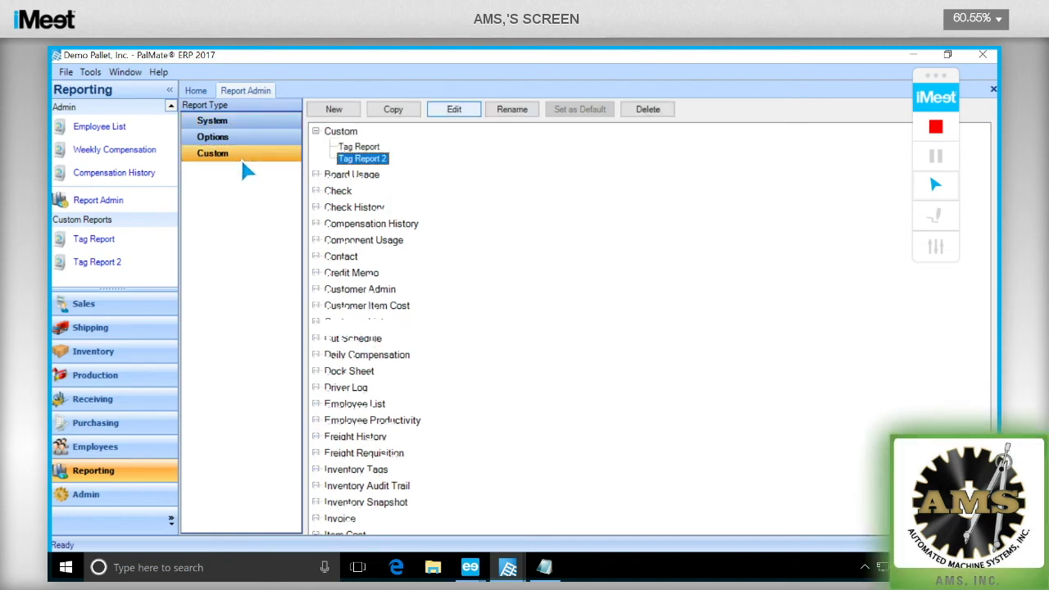
{"action": "left_click", "coordinate": [460, 114]}
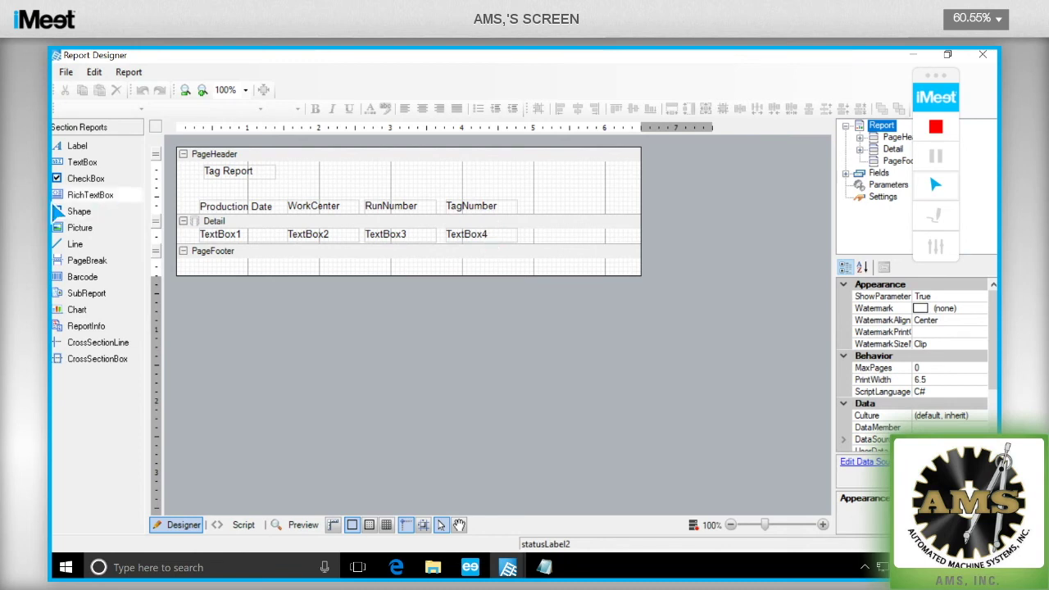
{"action": "left_click_drag", "start_coordinate": [82, 161], "coordinate": [462, 270]}
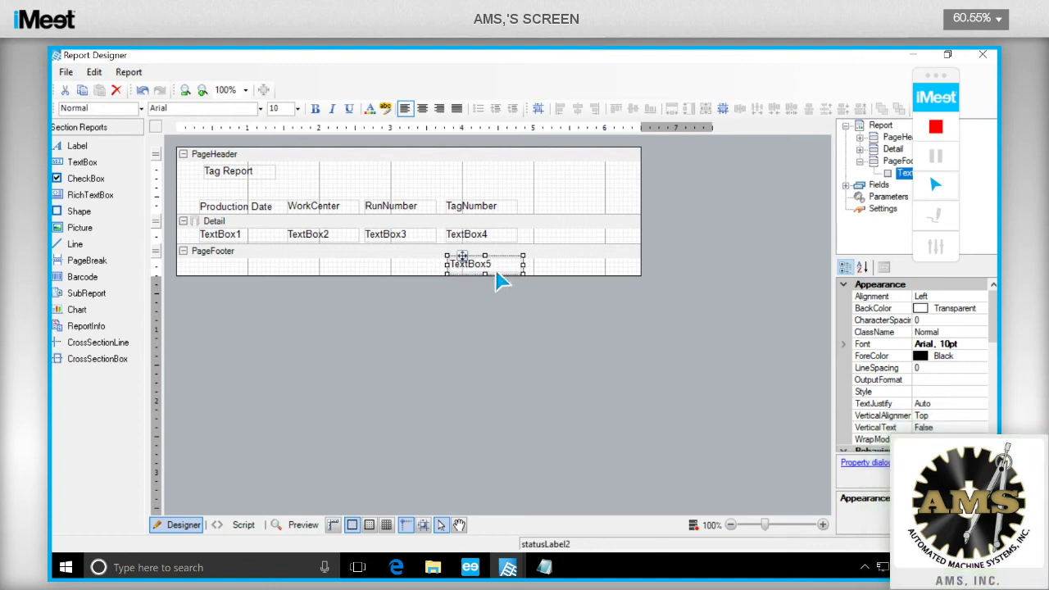
- Examine the summary properties of TextBox5 and the functions offered for its SummaryFunc
{"action": "left_click", "coordinate": [988, 350]}
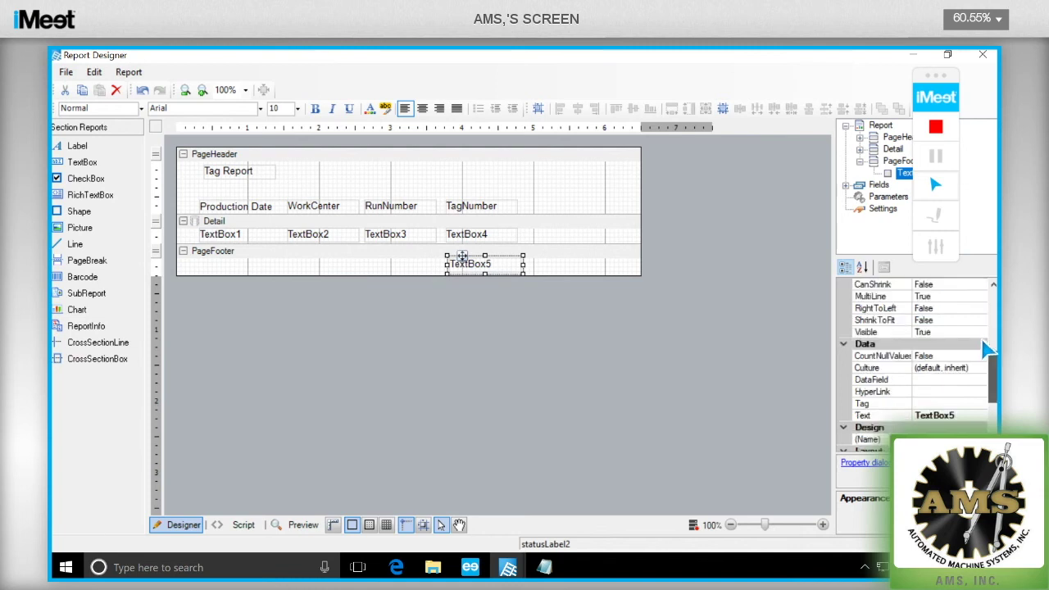
{"action": "scroll", "coordinate": [989, 350], "scroll_direction": "down", "scroll_amount": 3}
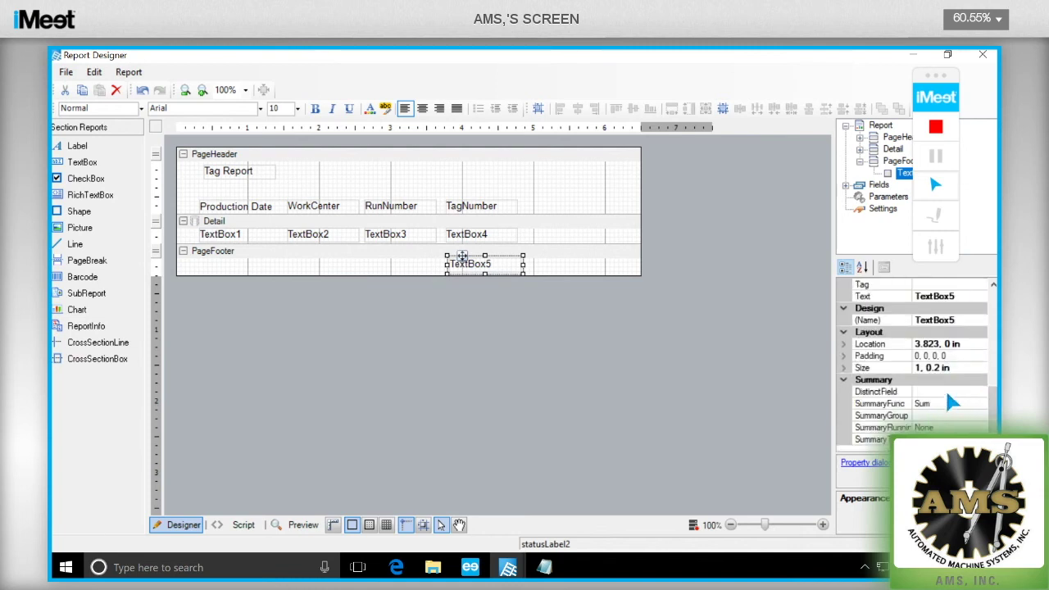
{"action": "left_click", "coordinate": [949, 415]}
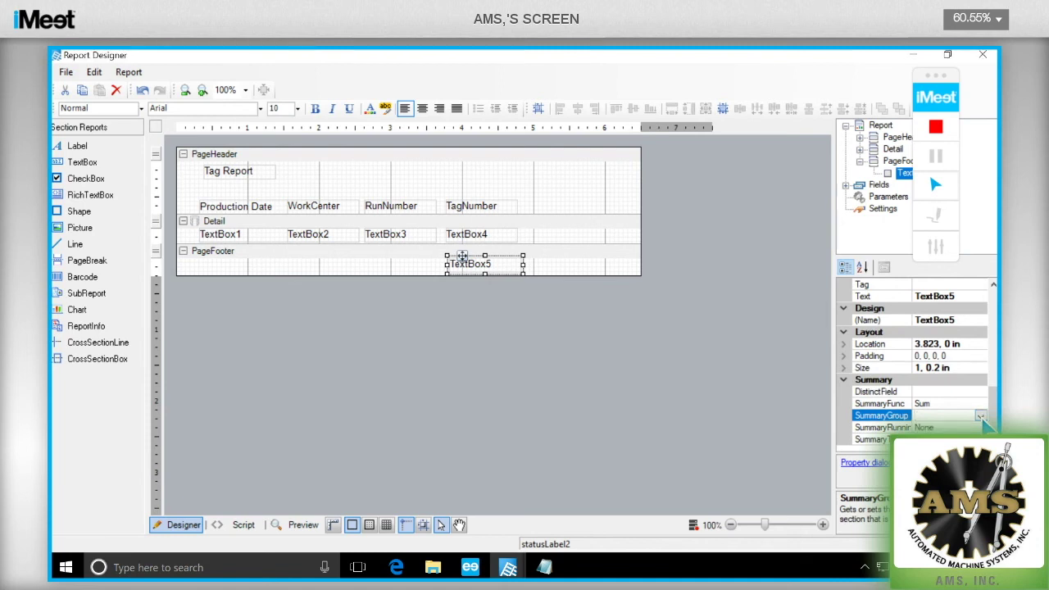
{"action": "key", "text": "Up"}
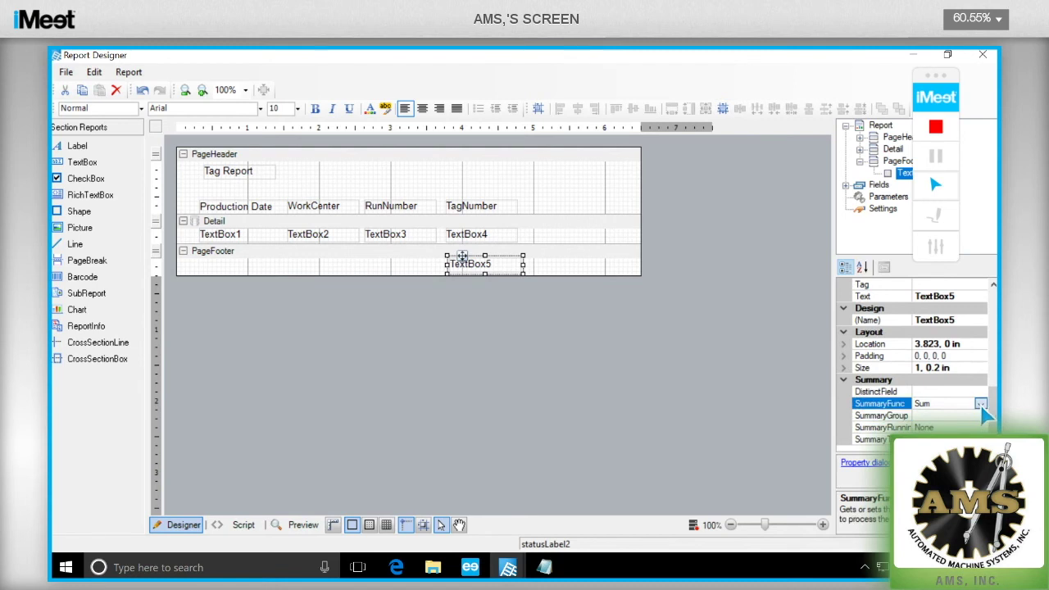
{"action": "left_click", "coordinate": [980, 404]}
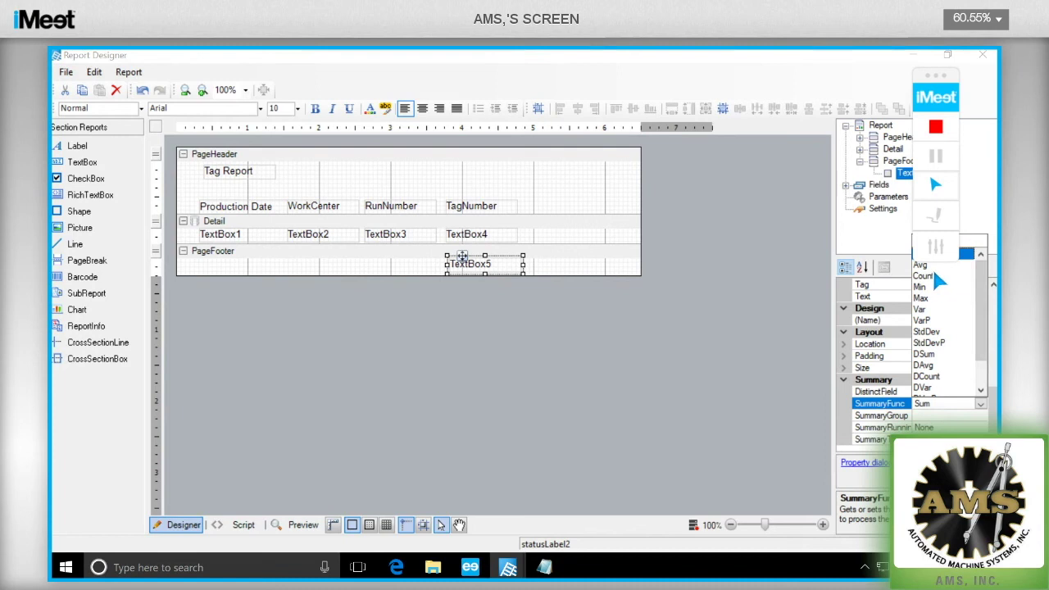
{"action": "key", "text": "Escape"}
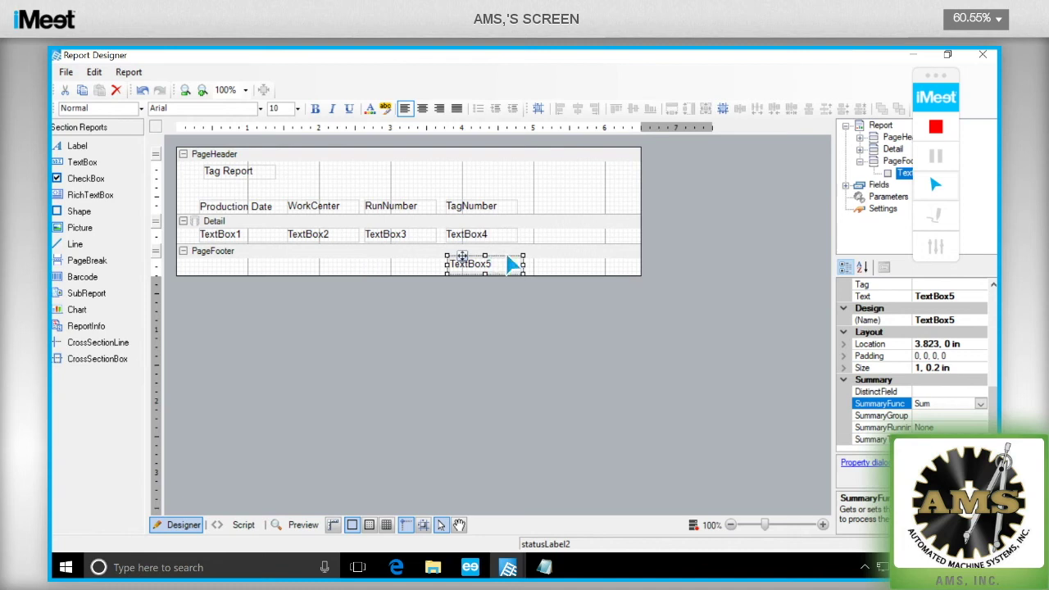
- Insert a group header/footer around the Detail section and move TextBox5 from the PageFooter into the group footer beneath TagNumber
{"action": "left_click", "coordinate": [319, 216]}
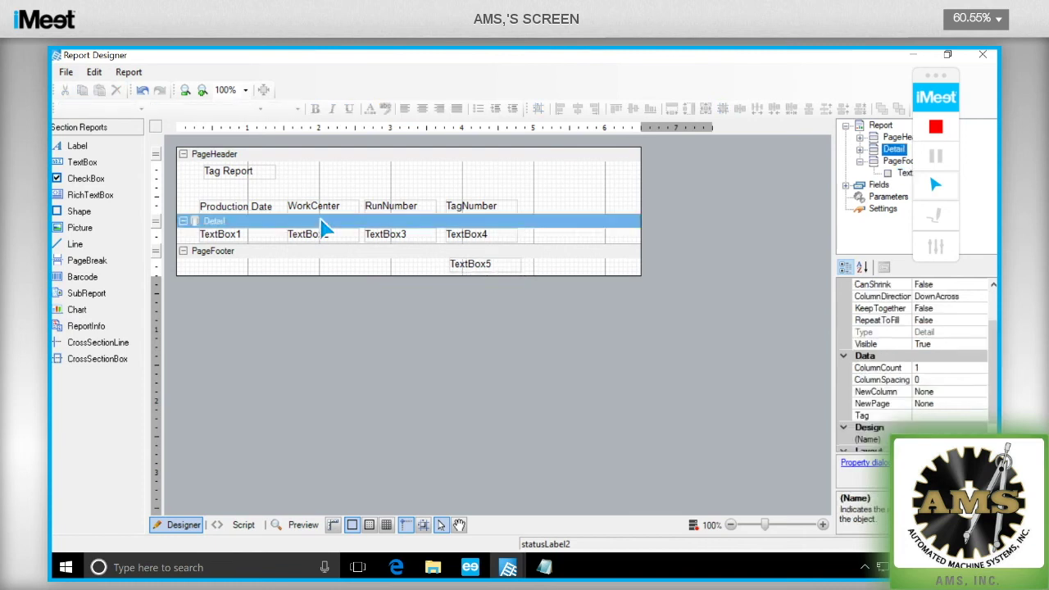
{"action": "right_click", "coordinate": [320, 218]}
{"action": "left_click", "coordinate": [385, 338]}
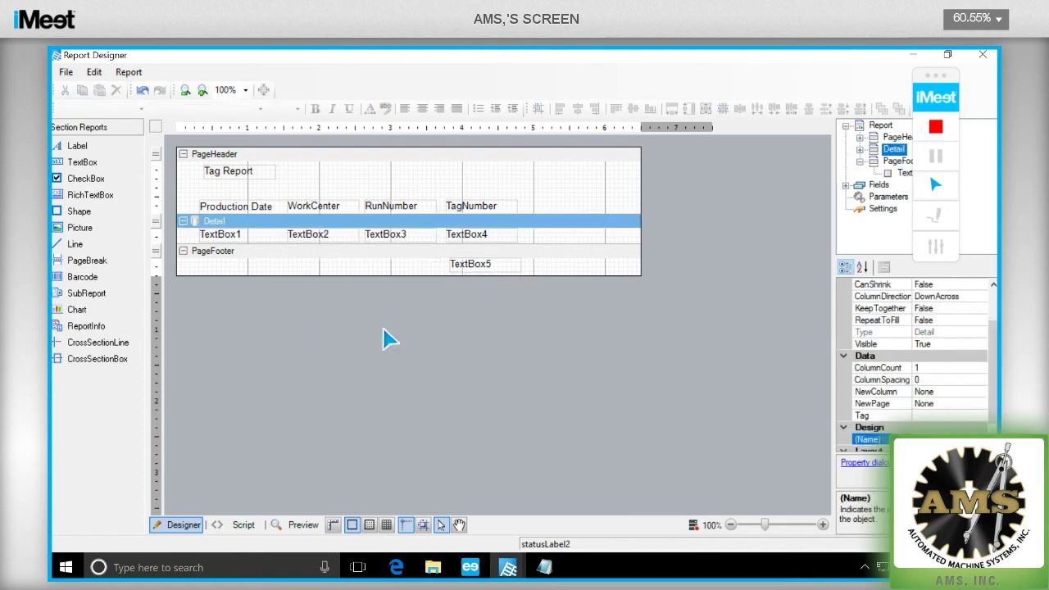
{"action": "left_click_drag", "start_coordinate": [989, 397], "coordinate": [988, 326]}
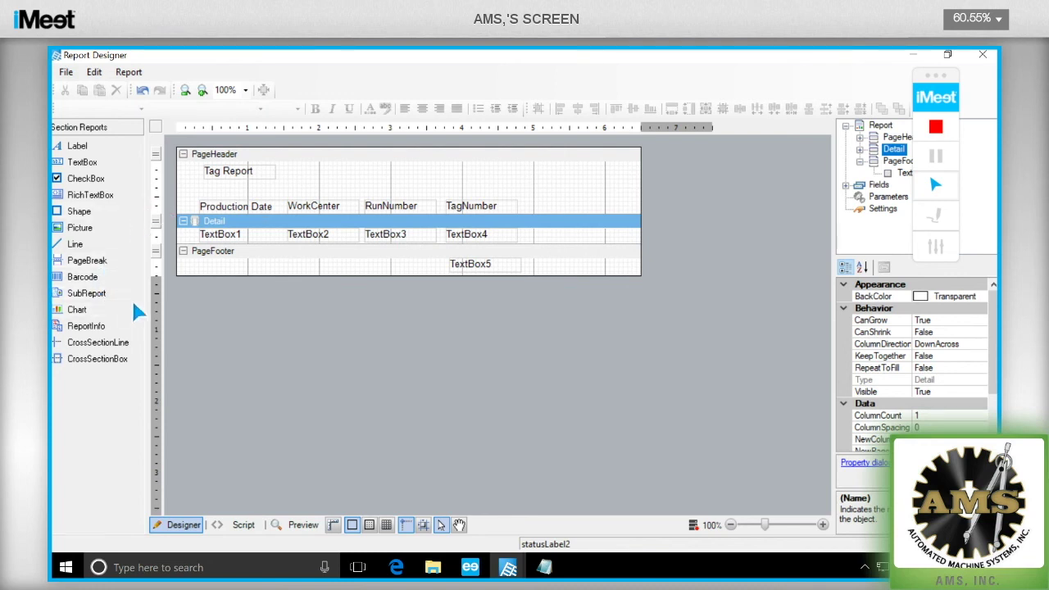
{"action": "right_click", "coordinate": [254, 223]}
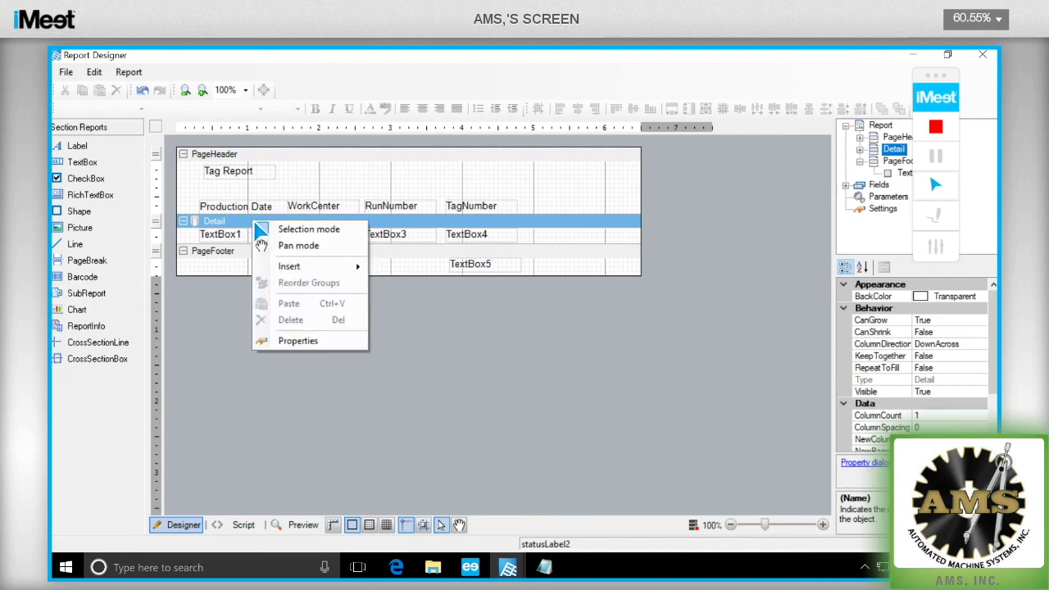
{"action": "mouse_move", "coordinate": [297, 271]}
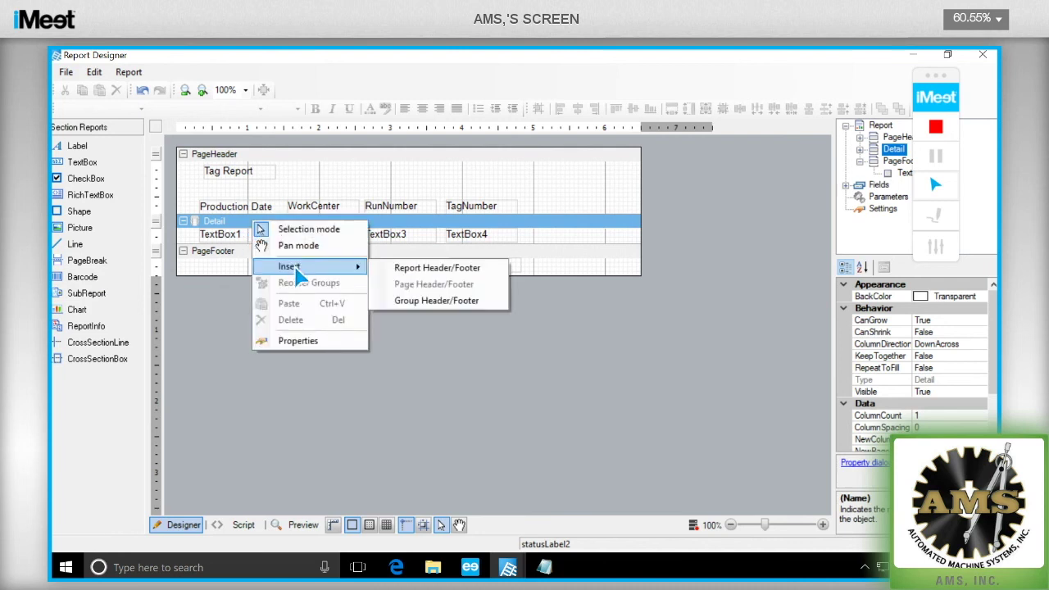
{"action": "left_click", "coordinate": [431, 306]}
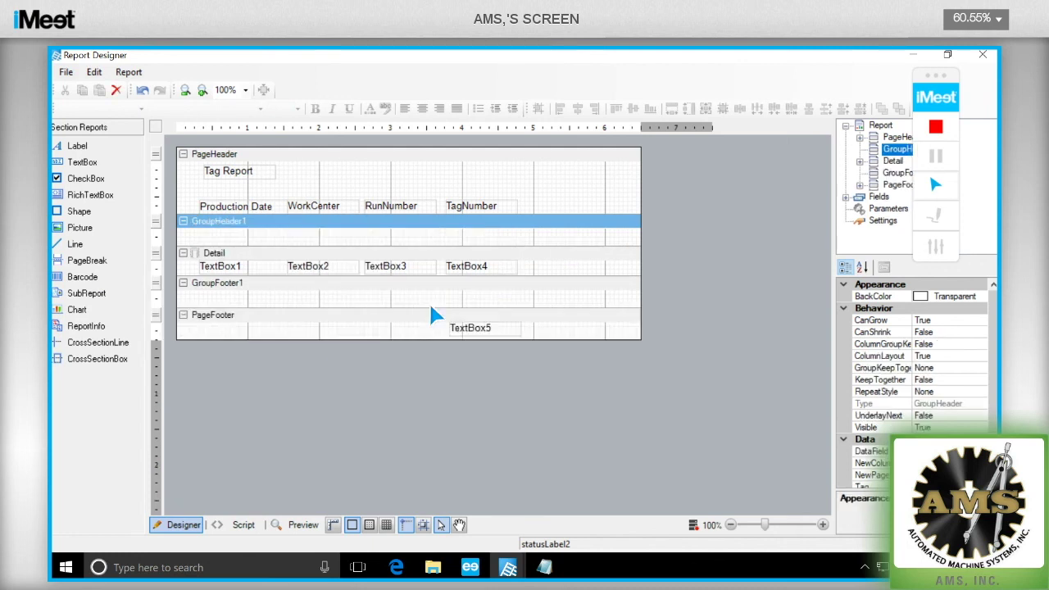
{"action": "left_click", "coordinate": [481, 344]}
{"action": "left_click_drag", "start_coordinate": [480, 344], "coordinate": [474, 307]}
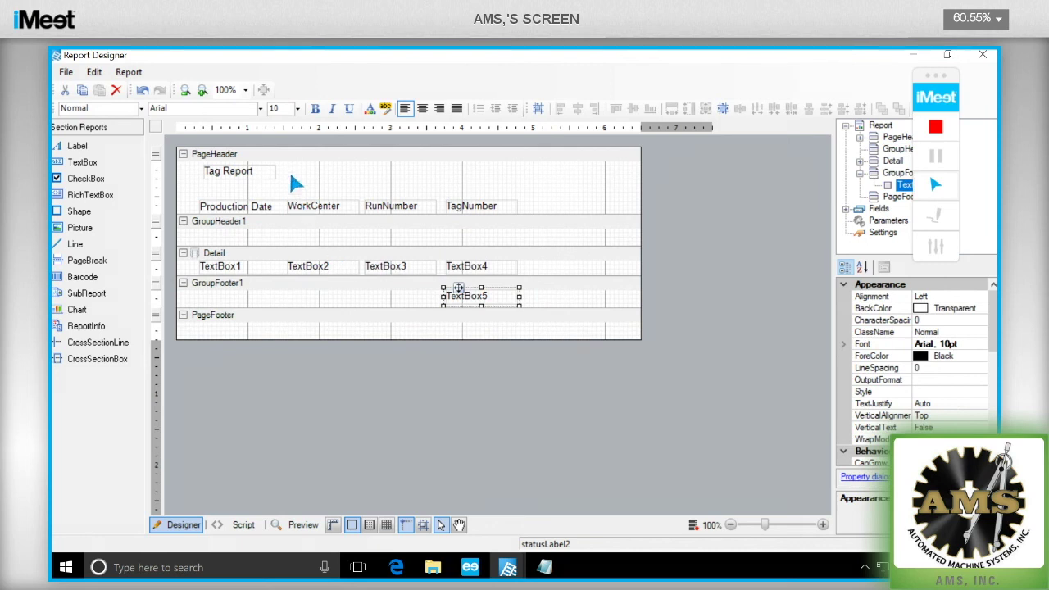
- Insert a second group header/footer around the Detail section and add a text box to the inner group footer beneath WorkCenter
{"action": "right_click", "coordinate": [295, 254]}
{"action": "mouse_move", "coordinate": [352, 302]}
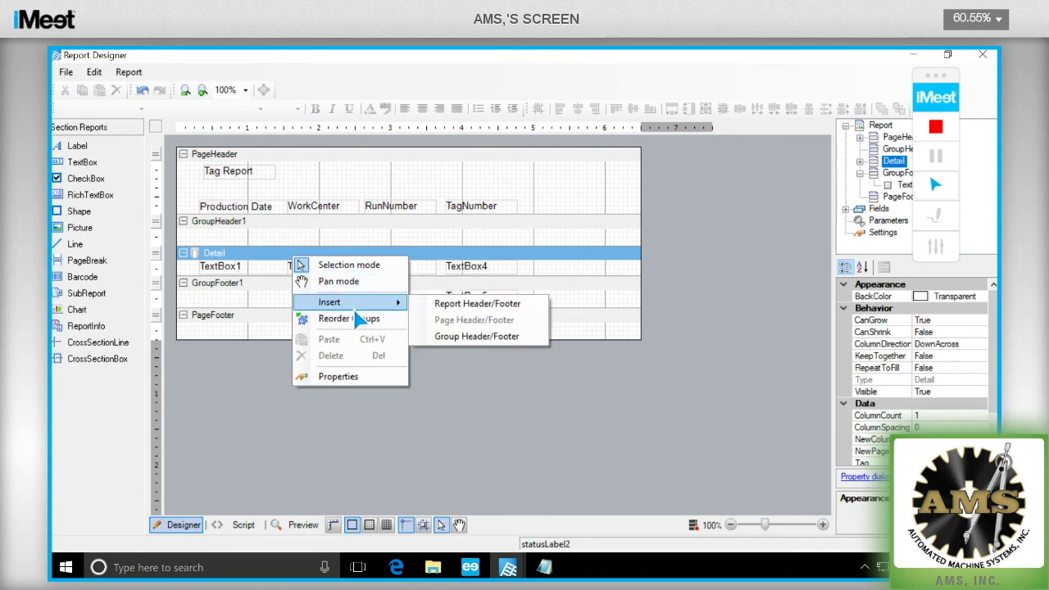
{"action": "left_click", "coordinate": [482, 337]}
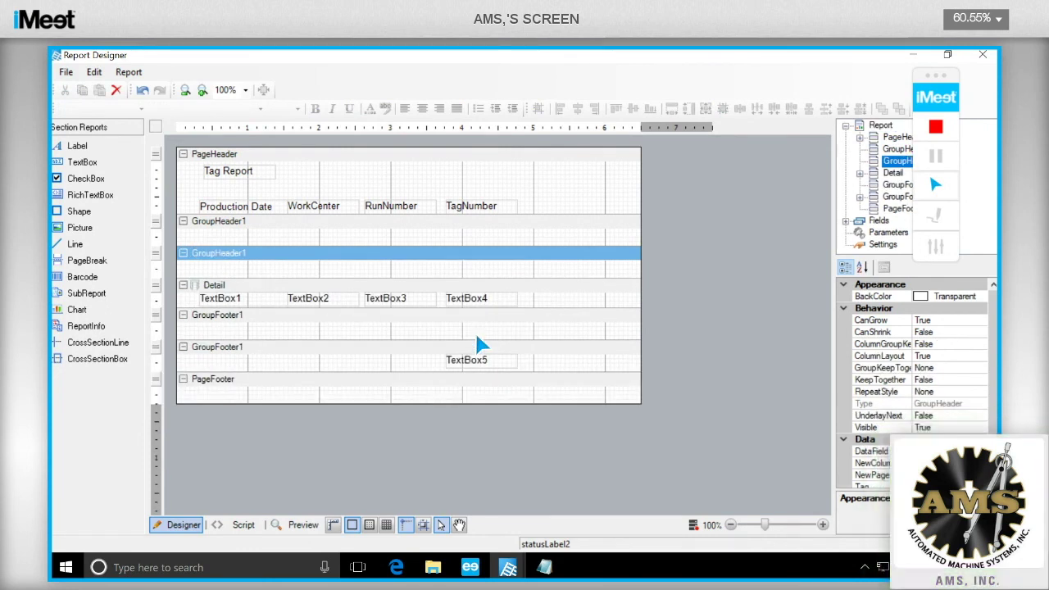
{"action": "left_click", "coordinate": [480, 352]}
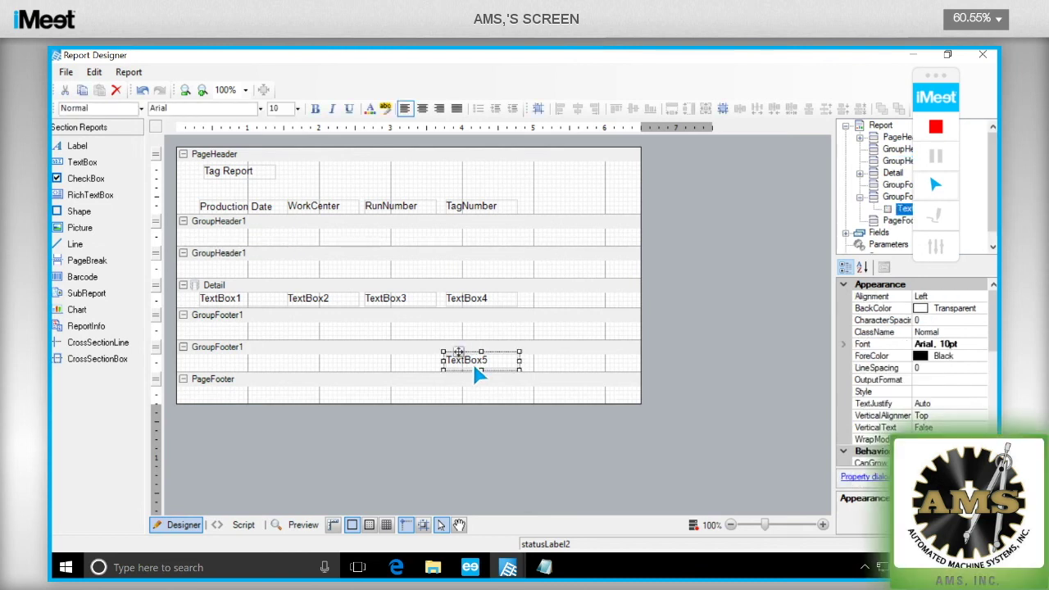
{"action": "left_click_drag", "start_coordinate": [87, 163], "coordinate": [300, 334]}
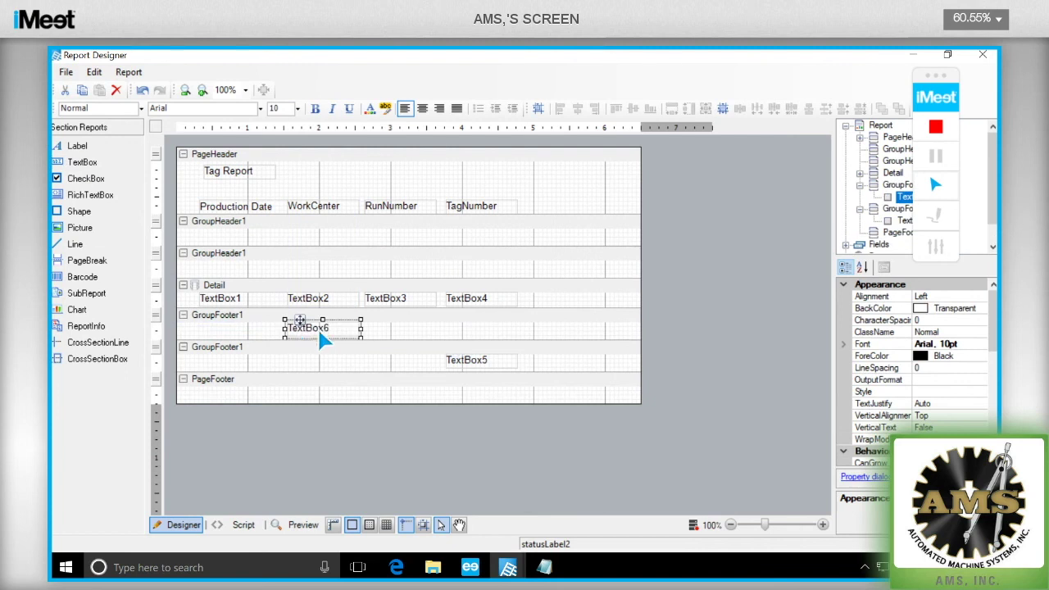
- Examine the inner group header's properties, including its DataField, and sort the property list alphabetically
{"action": "left_click", "coordinate": [300, 261]}
{"action": "right_click", "coordinate": [302, 259]}
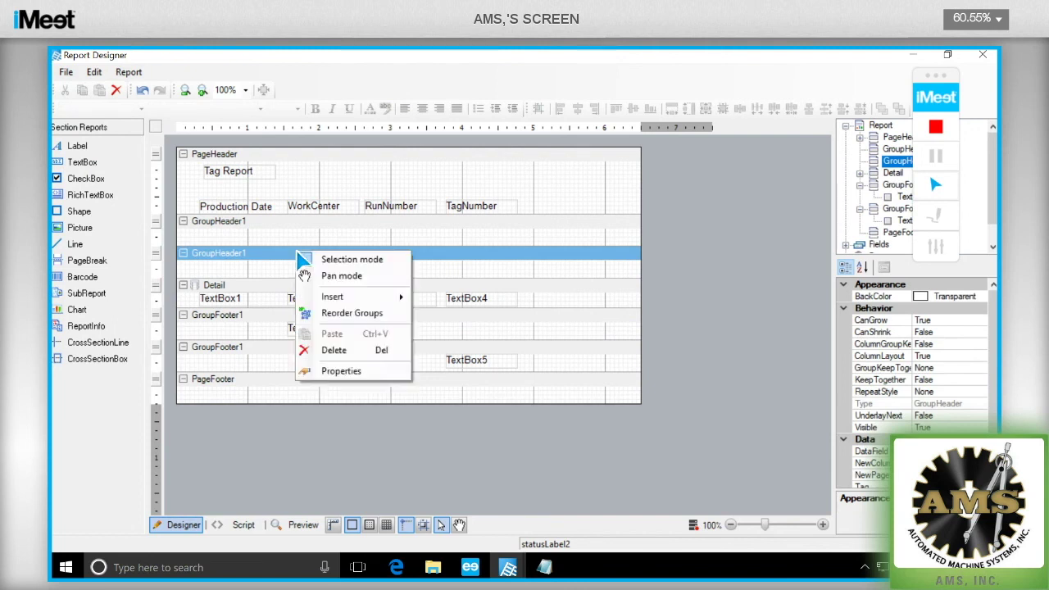
{"action": "left_click", "coordinate": [355, 375]}
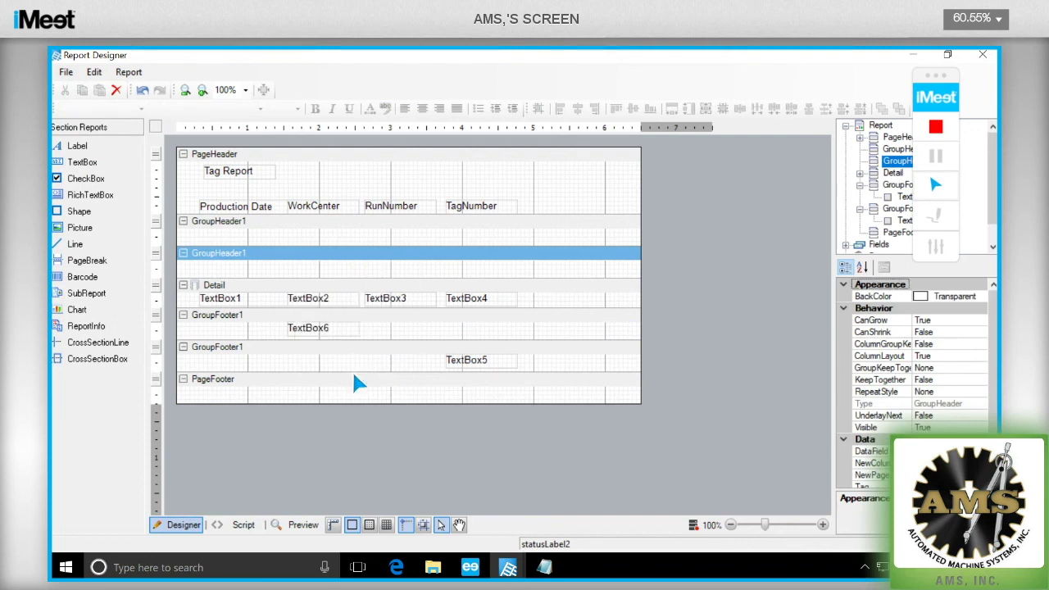
{"action": "scroll", "coordinate": [984, 429], "scroll_direction": "down", "scroll_amount": 1}
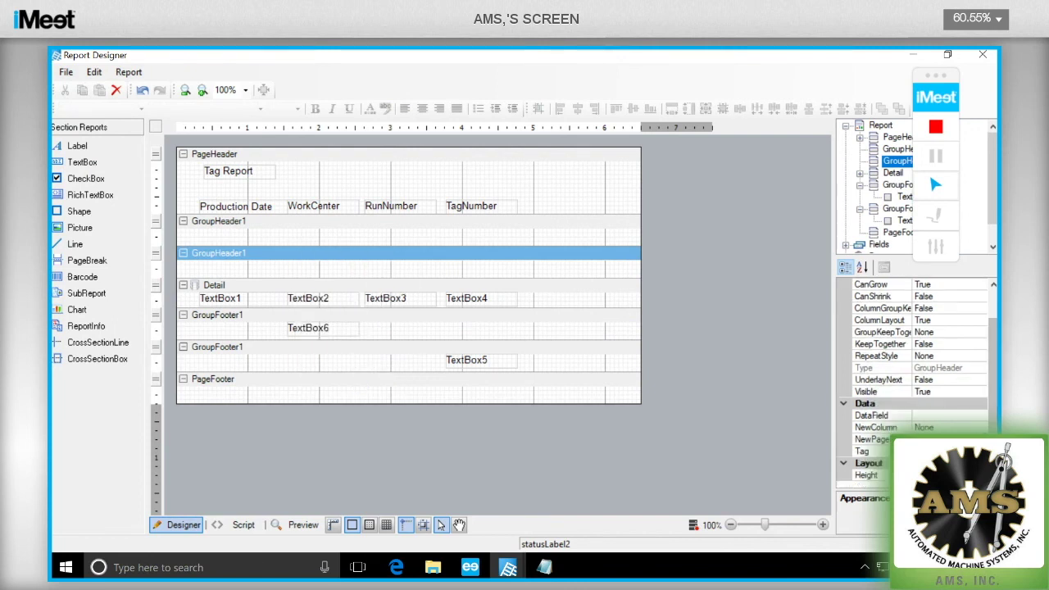
{"action": "left_click", "coordinate": [974, 417]}
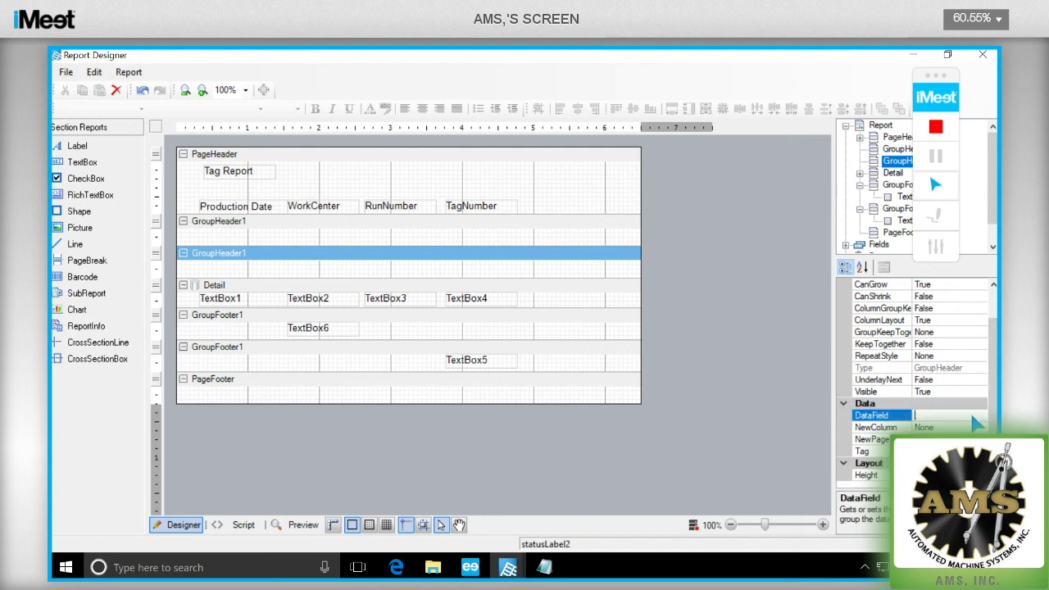
{"action": "left_click", "coordinate": [236, 264]}
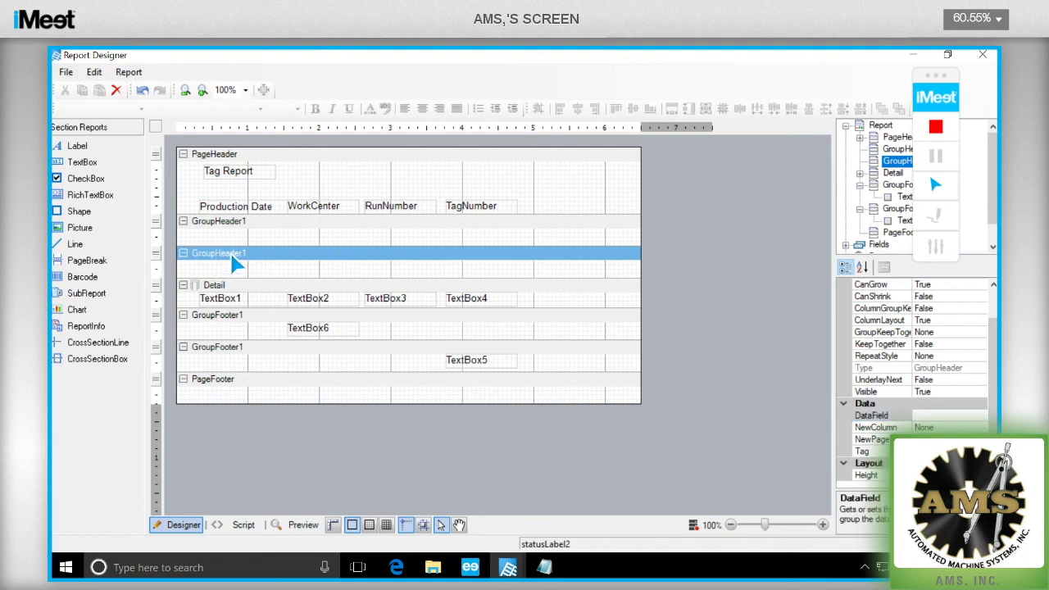
{"action": "right_click", "coordinate": [236, 264]}
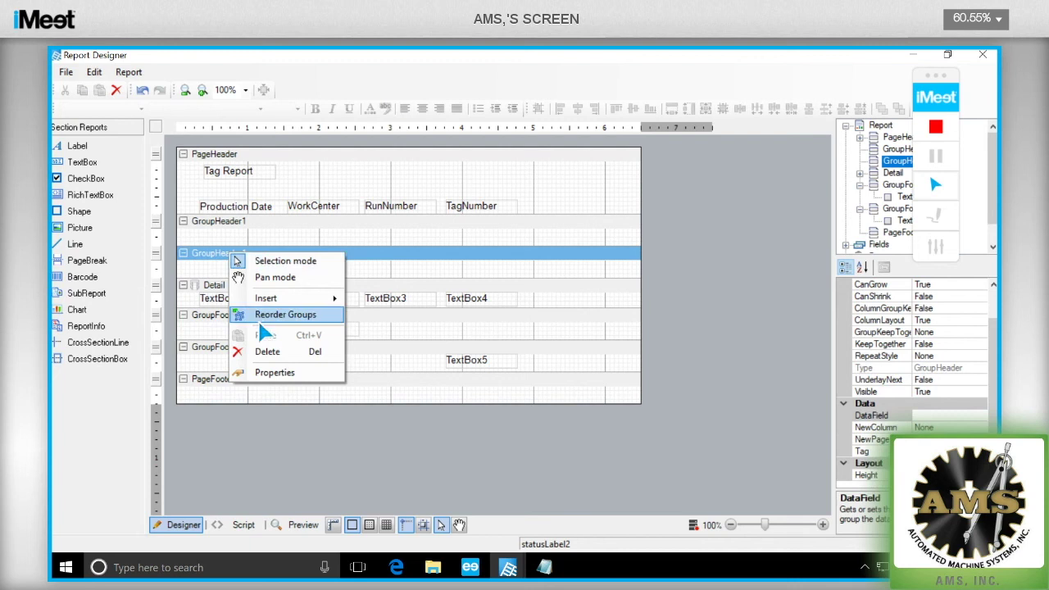
{"action": "left_click", "coordinate": [273, 372]}
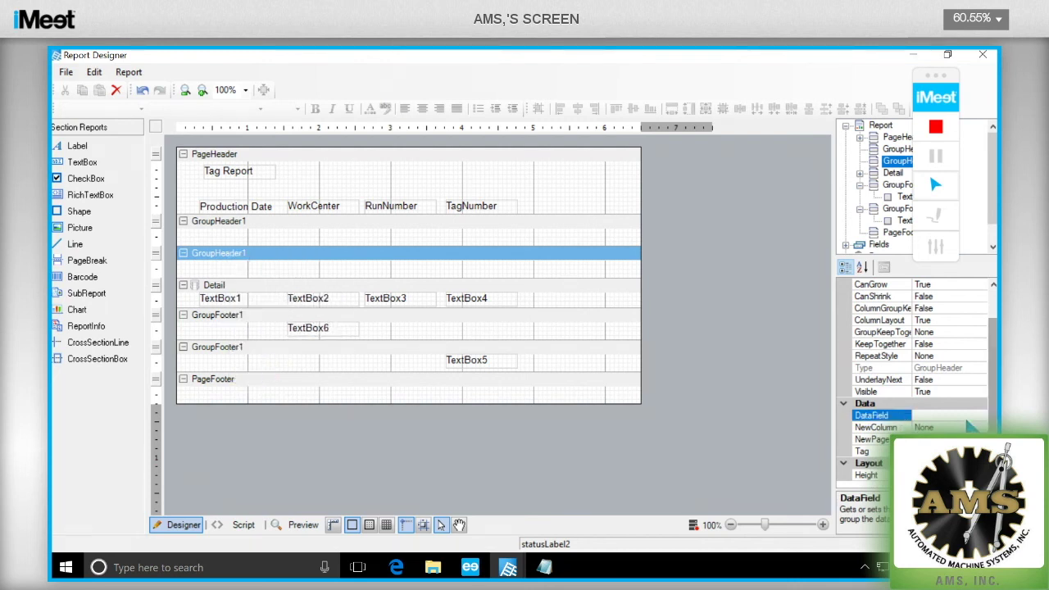
{"action": "scroll", "coordinate": [987, 367], "scroll_direction": "up", "scroll_amount": 1}
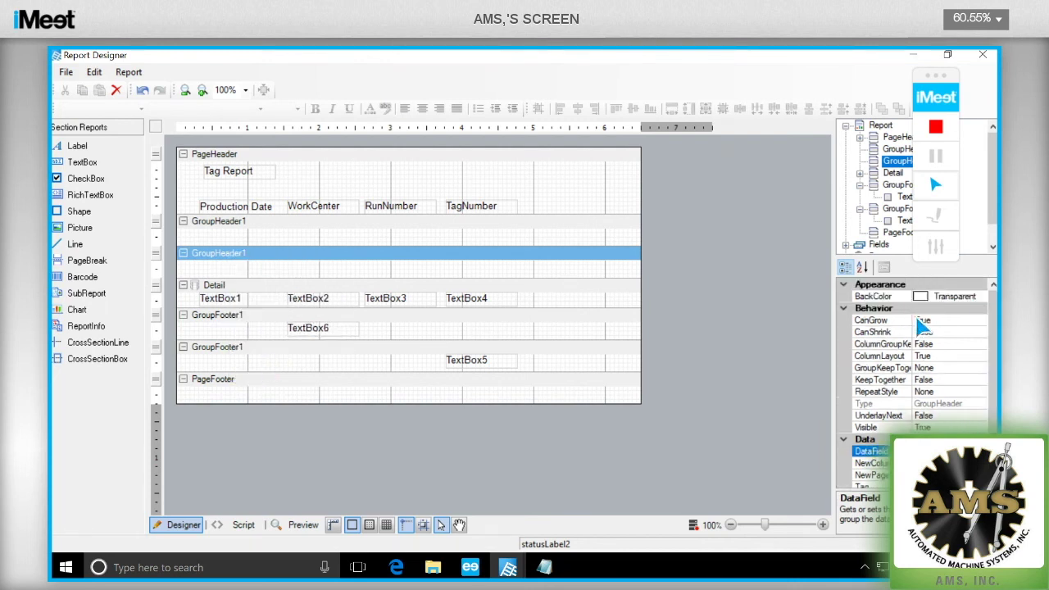
{"action": "scroll", "coordinate": [988, 403], "scroll_direction": "down", "scroll_amount": 1}
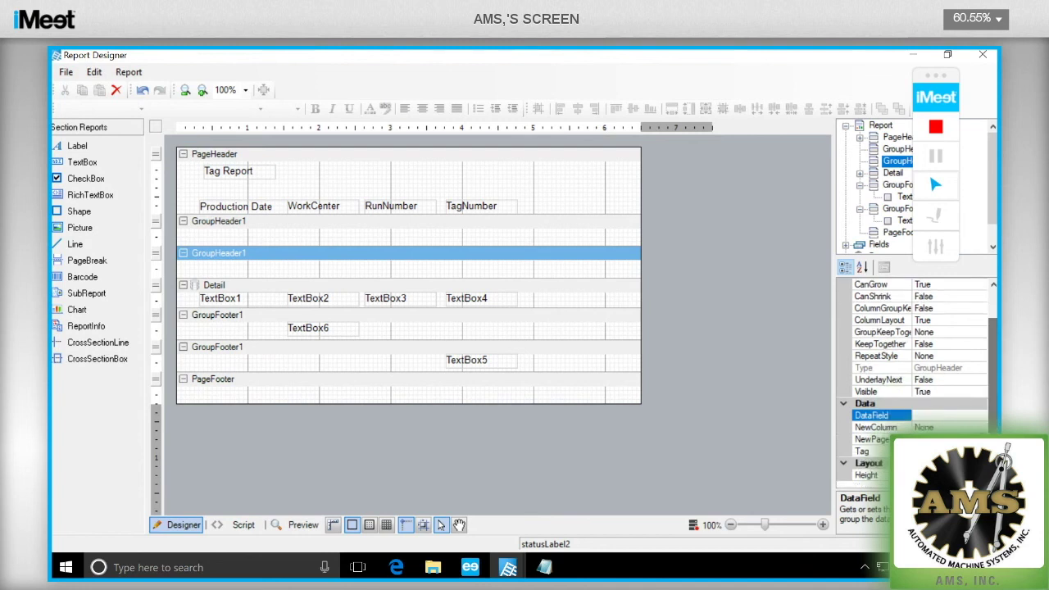
{"action": "left_click", "coordinate": [863, 267]}
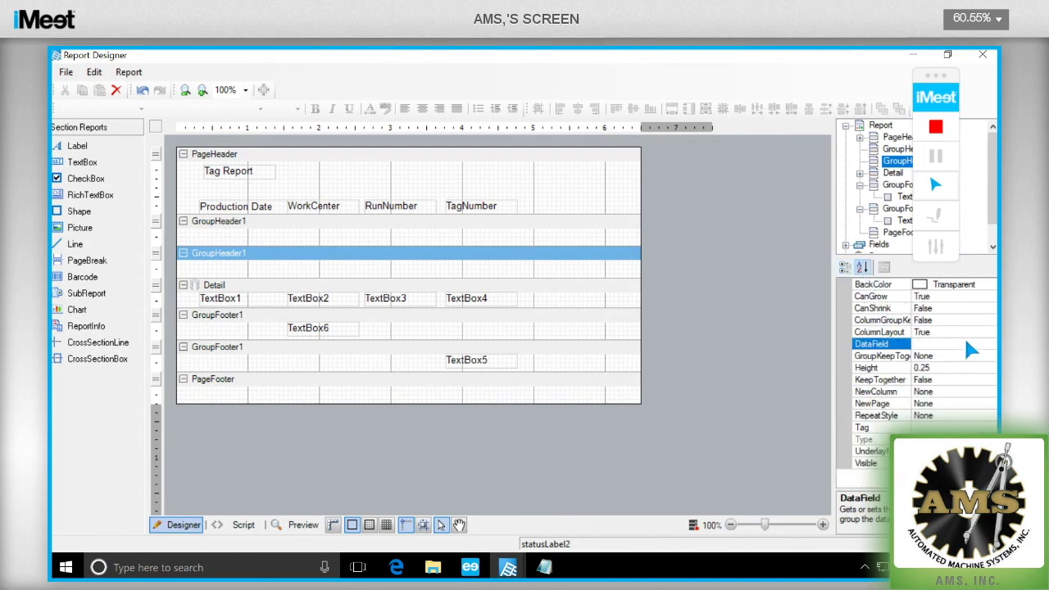
- Try the inner group header's KeepTogether property as True and restore it to False
{"action": "left_click", "coordinate": [941, 384]}
{"action": "double_click", "coordinate": [941, 383]}
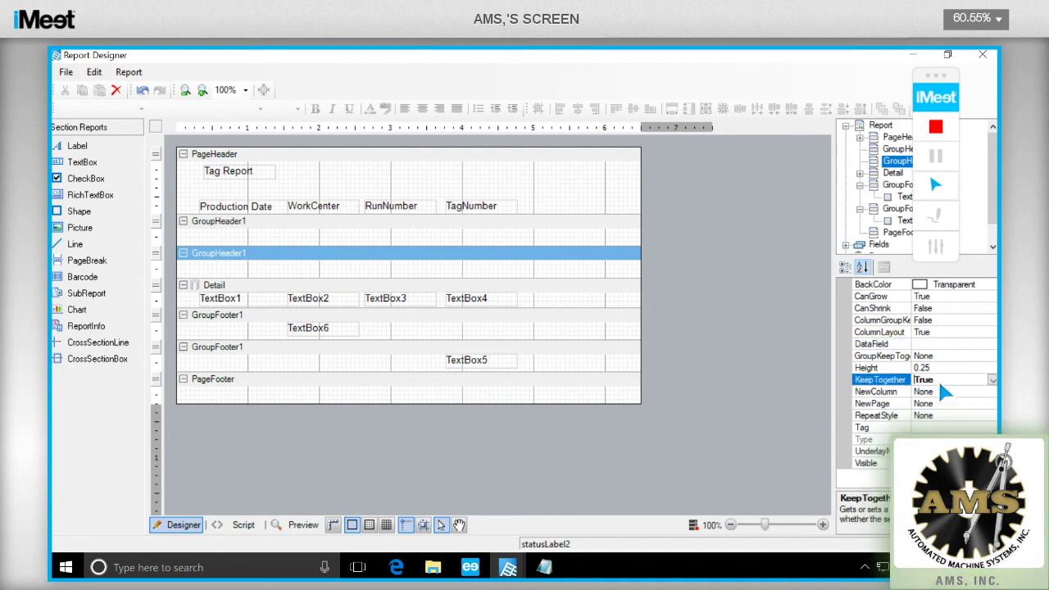
{"action": "double_click", "coordinate": [941, 384]}
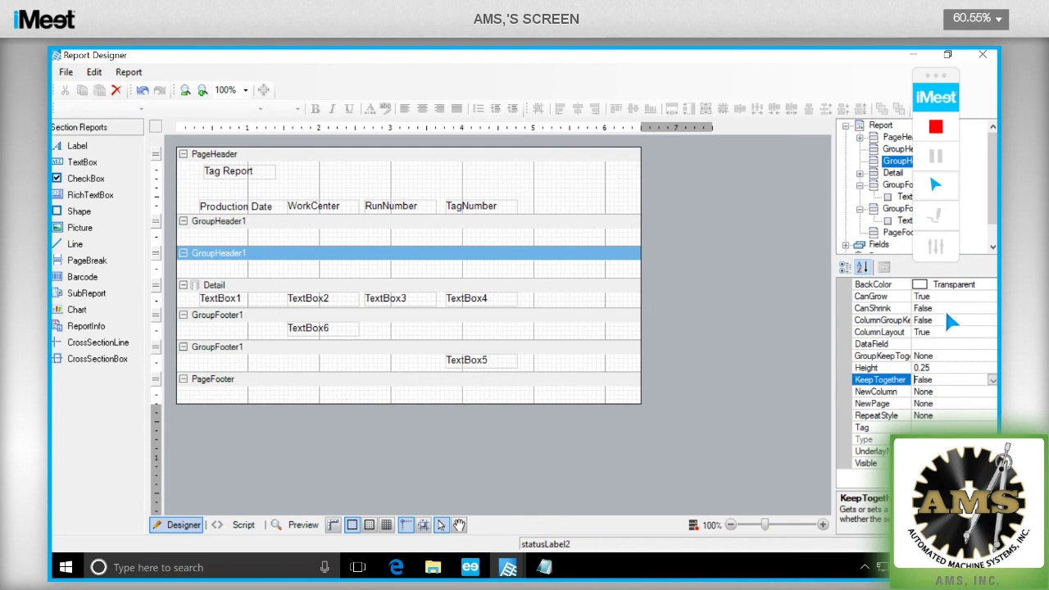
- Compare the properties of both group headers, open the inner one's DataField, and widen the property list to read the full names
{"action": "left_click_drag", "start_coordinate": [935, 85], "coordinate": [808, 111]}
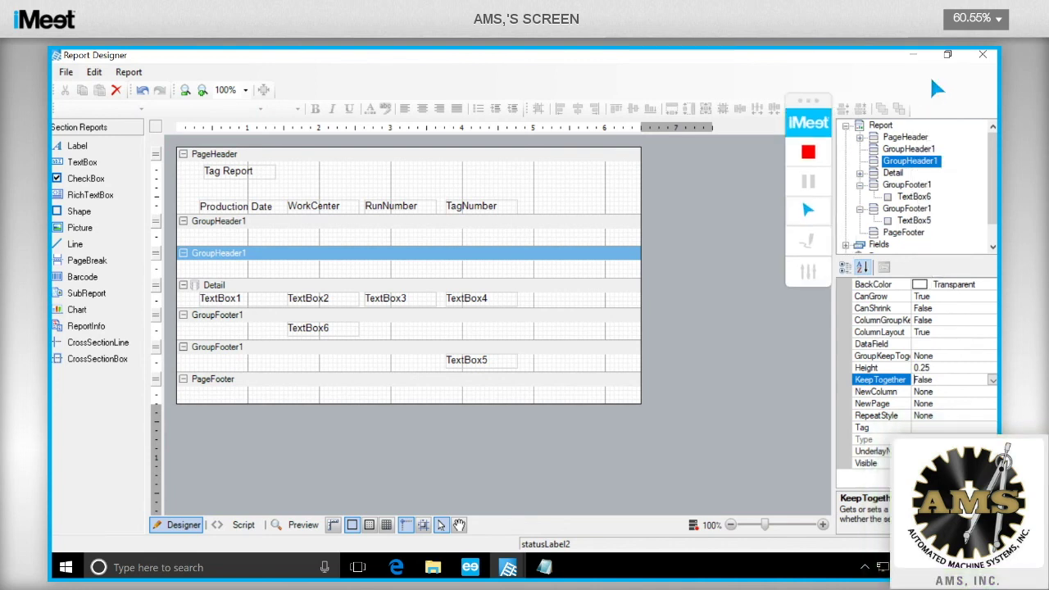
{"action": "left_click", "coordinate": [908, 162]}
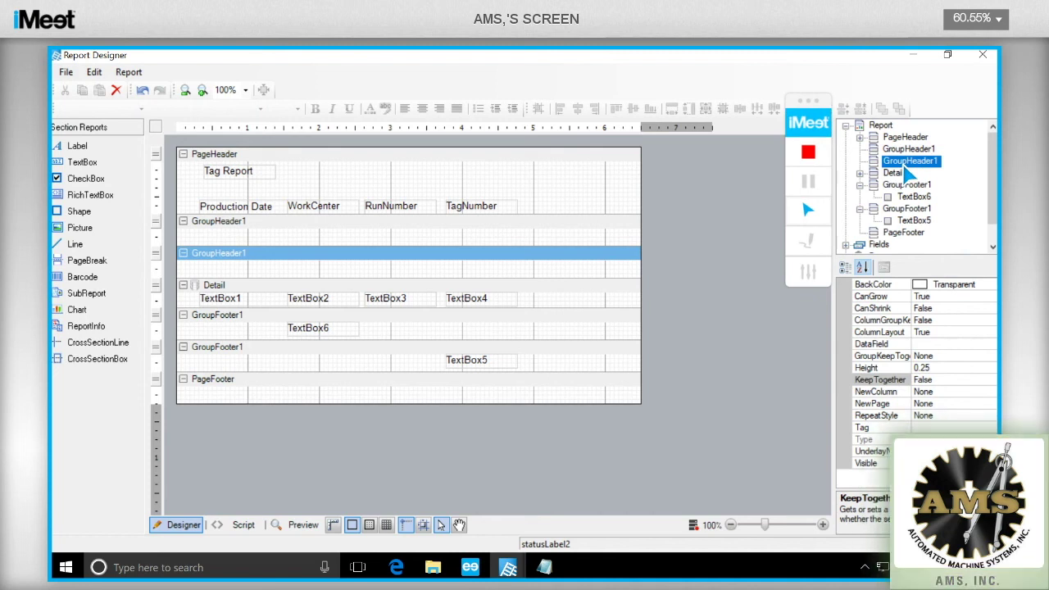
{"action": "right_click", "coordinate": [241, 222]}
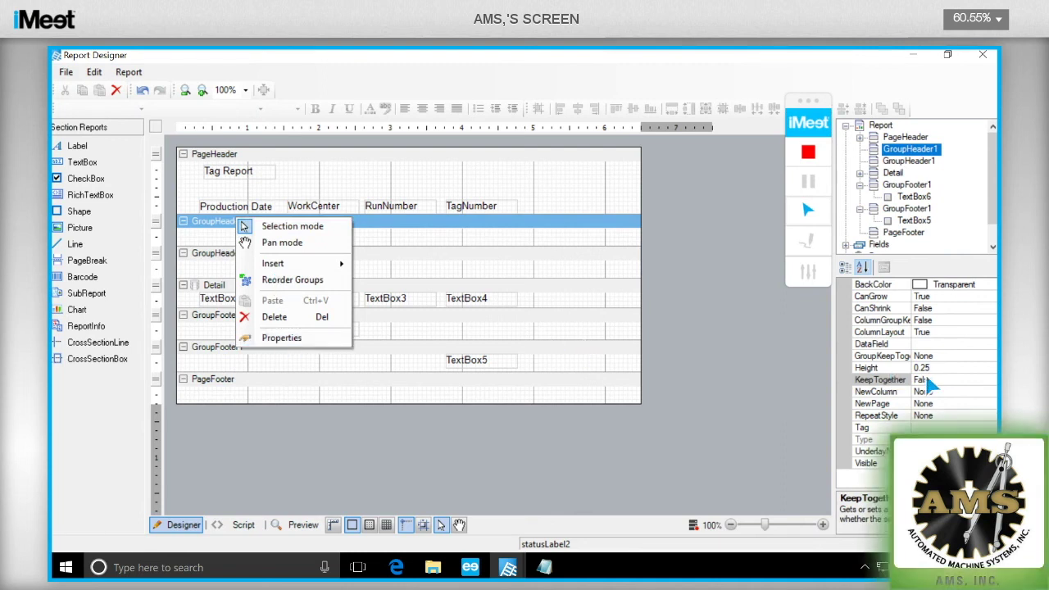
{"action": "left_click", "coordinate": [226, 237]}
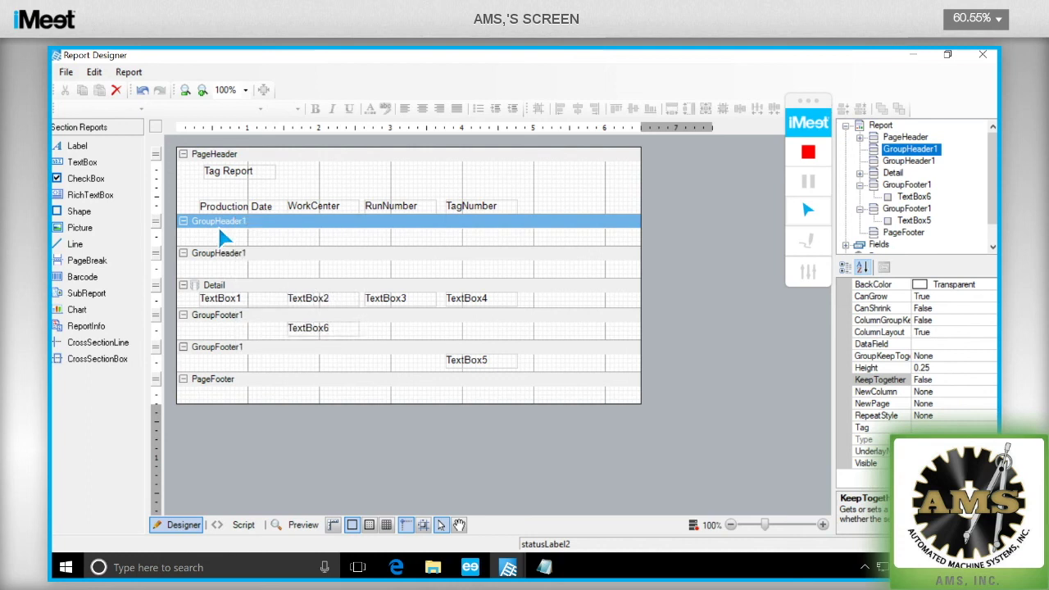
{"action": "left_click", "coordinate": [233, 258]}
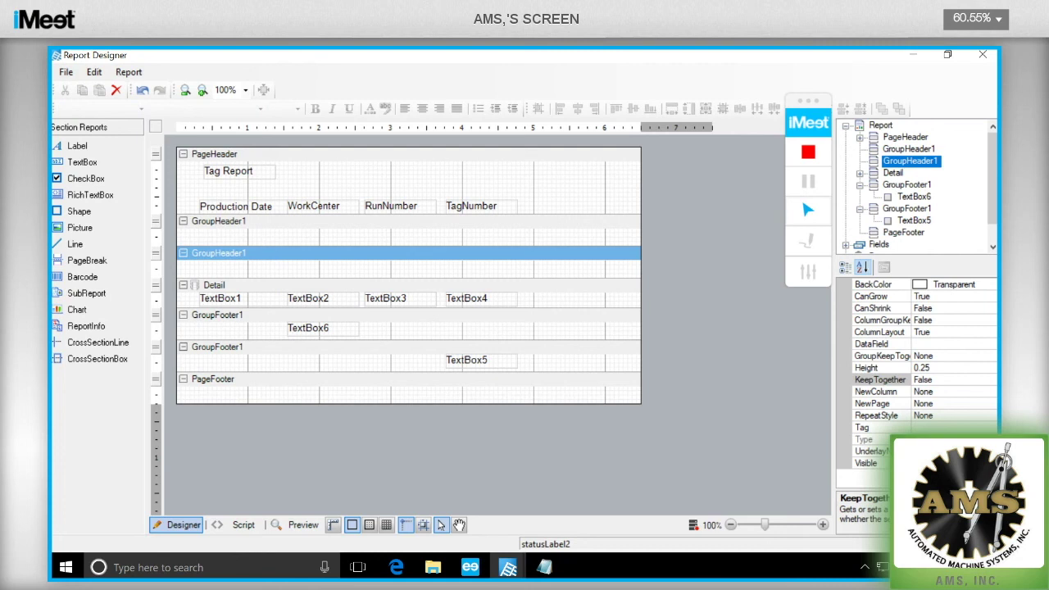
{"action": "left_click", "coordinate": [934, 344]}
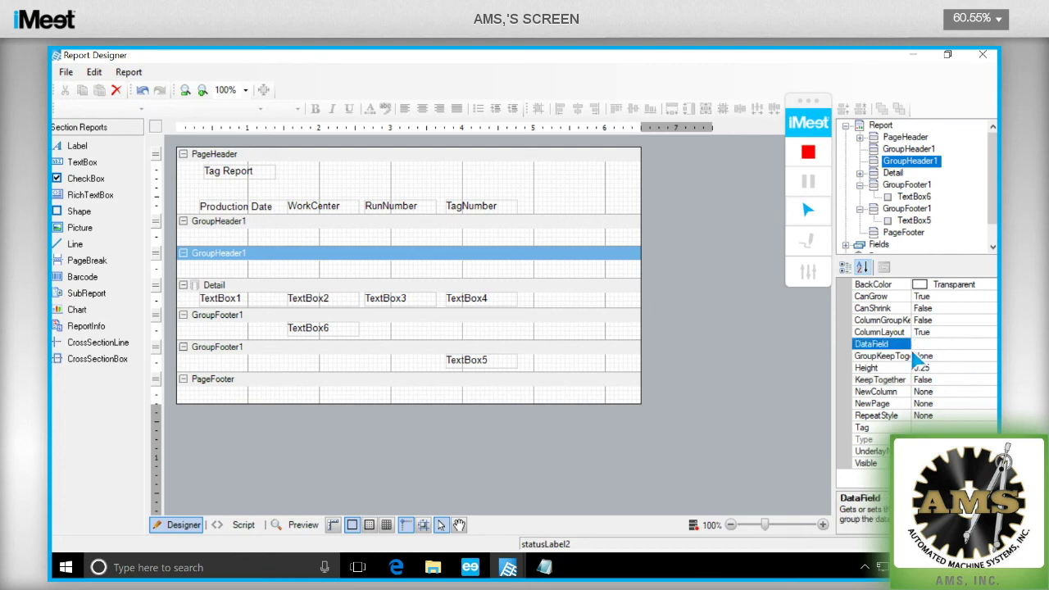
{"action": "left_click_drag", "start_coordinate": [836, 357], "coordinate": [792, 366]}
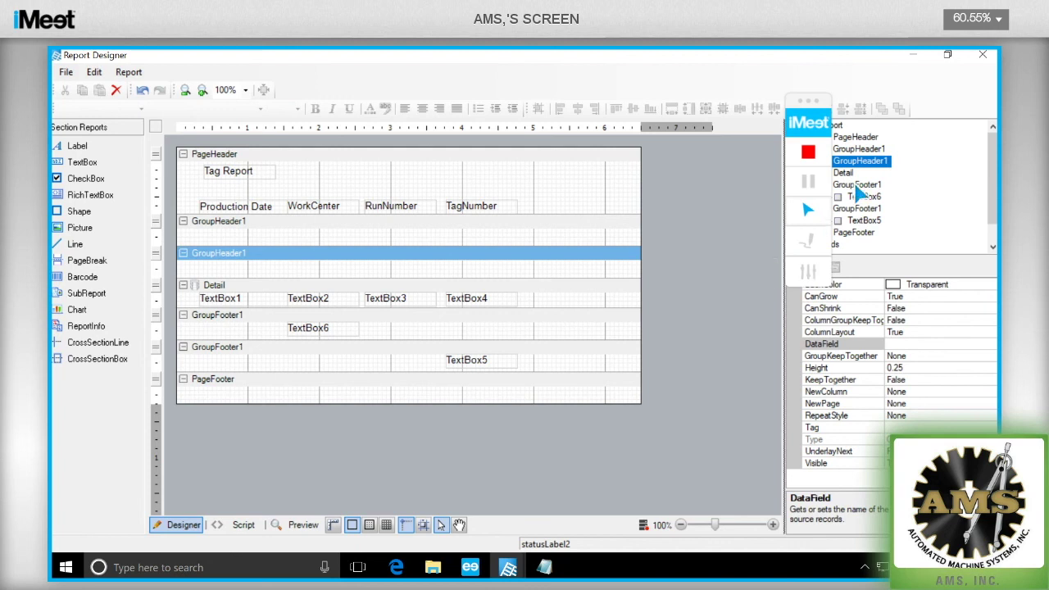
- Minimize the Report Designer and switch to the iMeet meeting window
{"action": "left_click", "coordinate": [919, 55]}
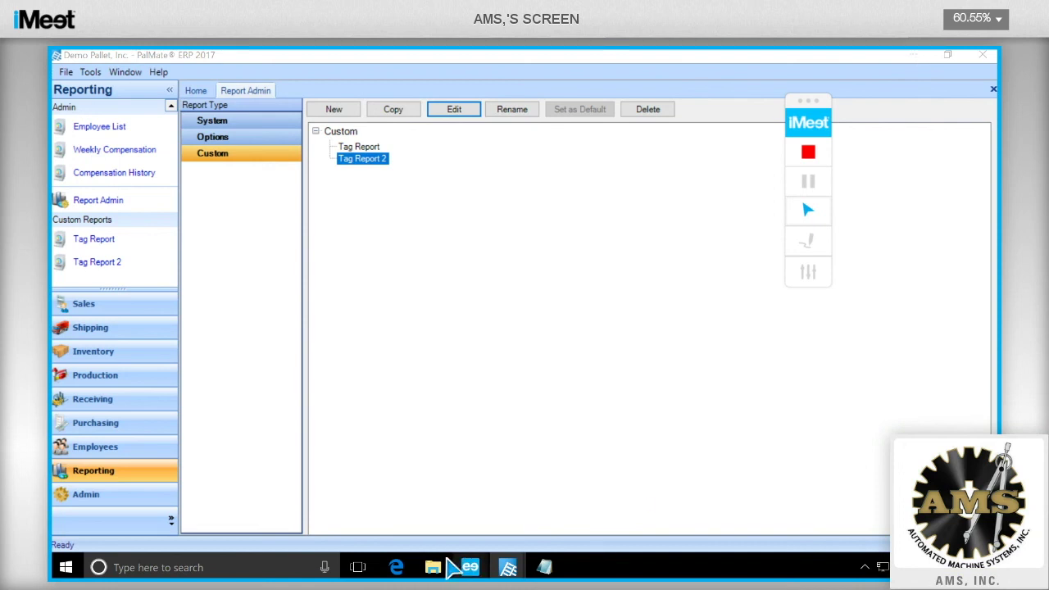
{"action": "mouse_move", "coordinate": [508, 567]}
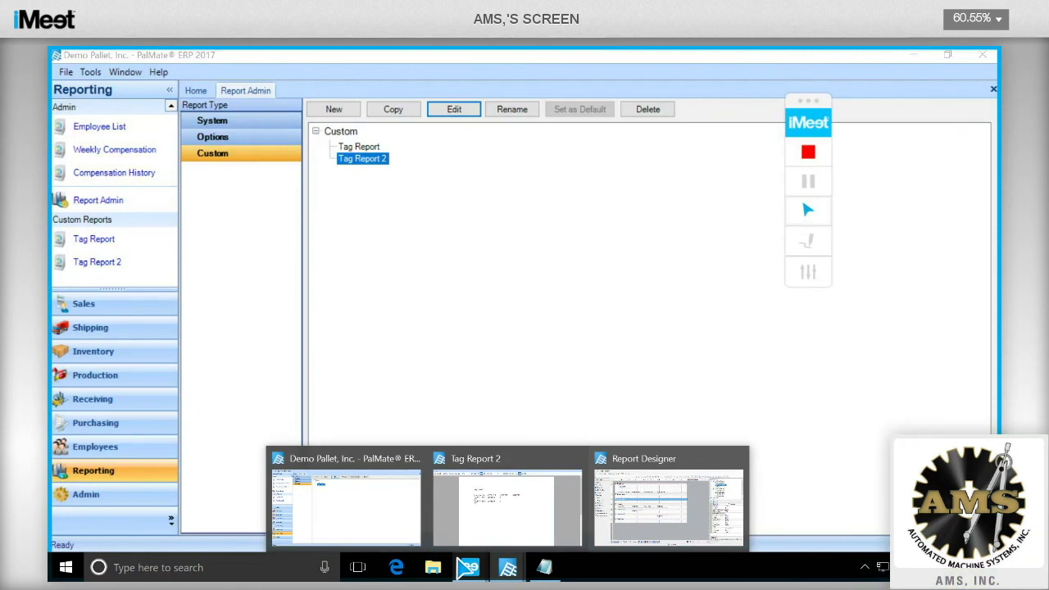
{"action": "mouse_move", "coordinate": [468, 567]}
{"action": "left_click", "coordinate": [483, 508]}
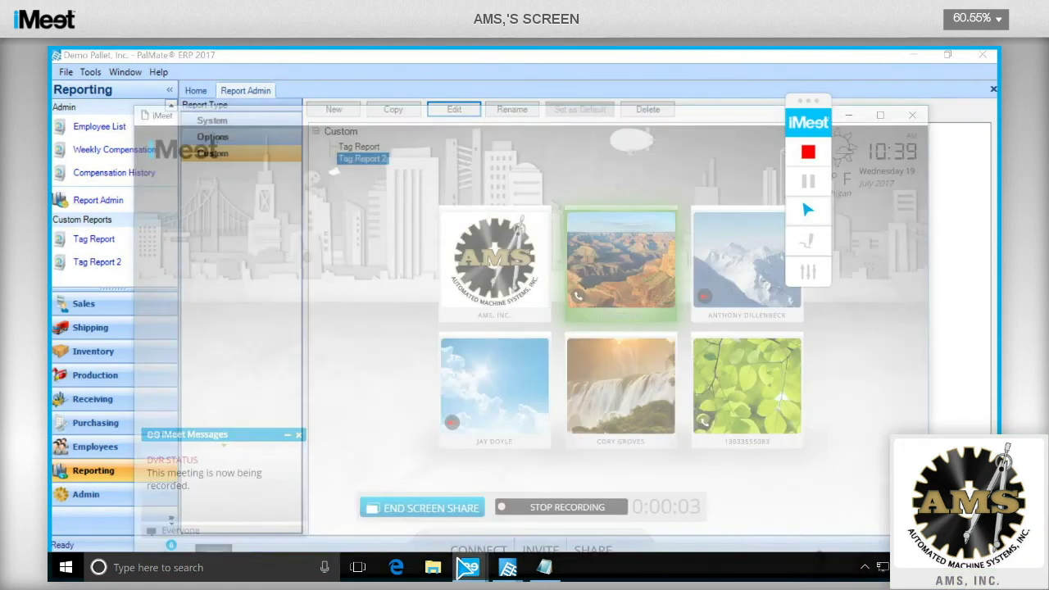